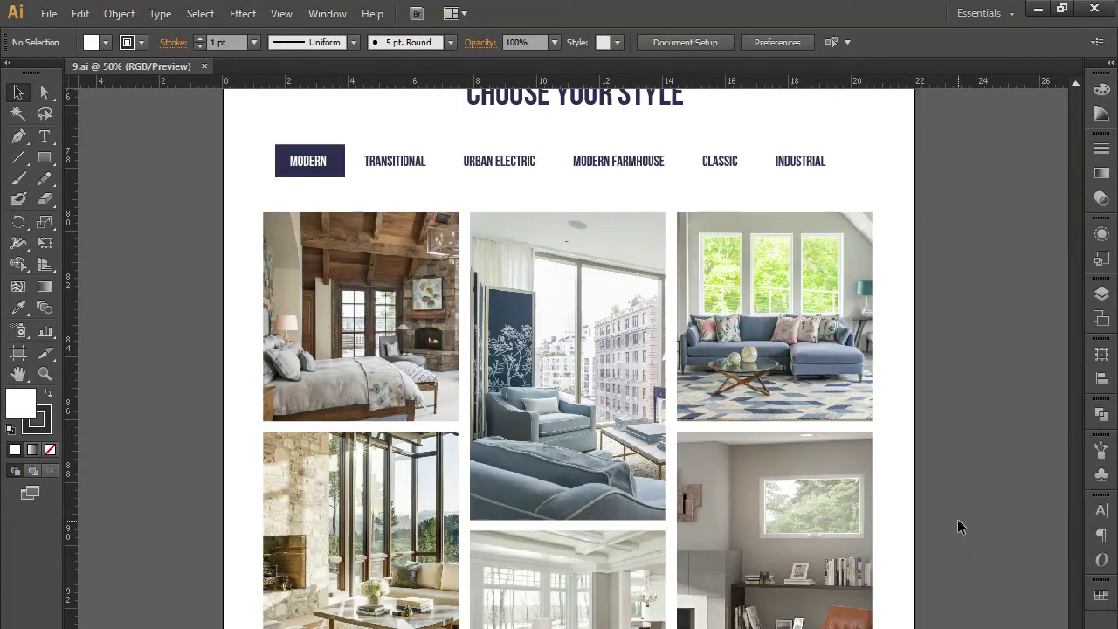
Step: Pan down to OUR DOCTORS and marquee-select its headings, underline and three doctor photos
drag(918, 594, 923, 363)
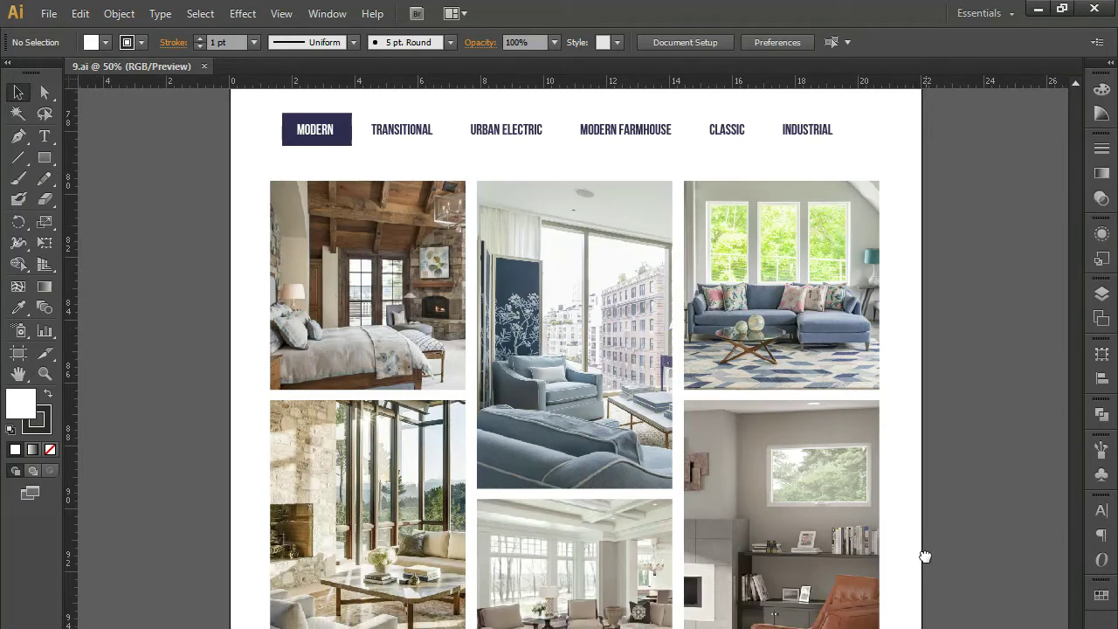
scroll(870, 407, down, 5)
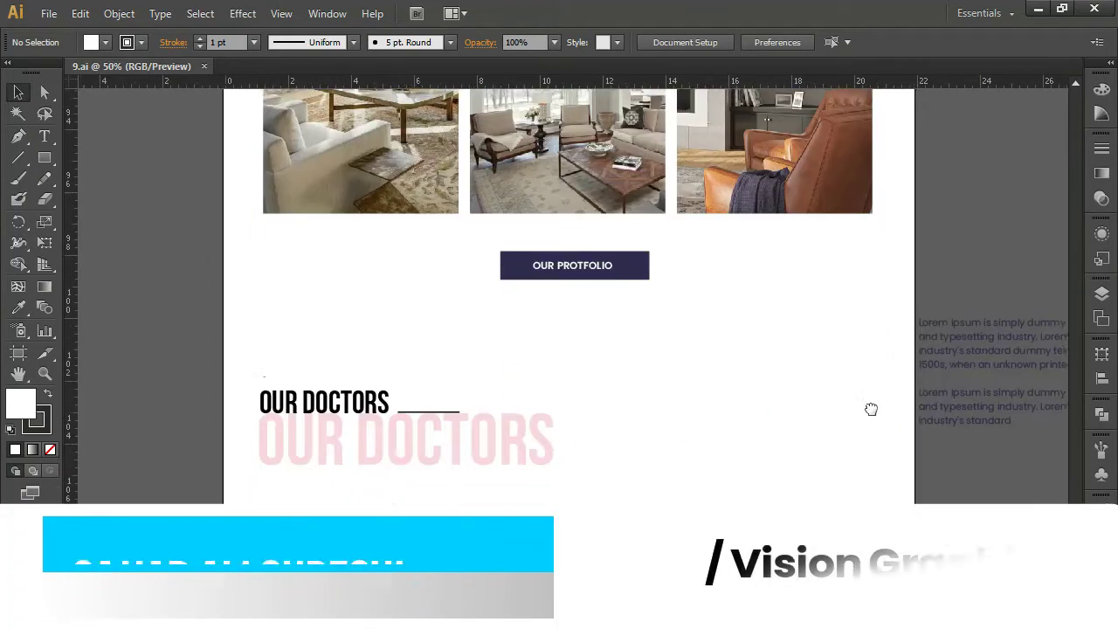
drag(744, 545, 721, 456)
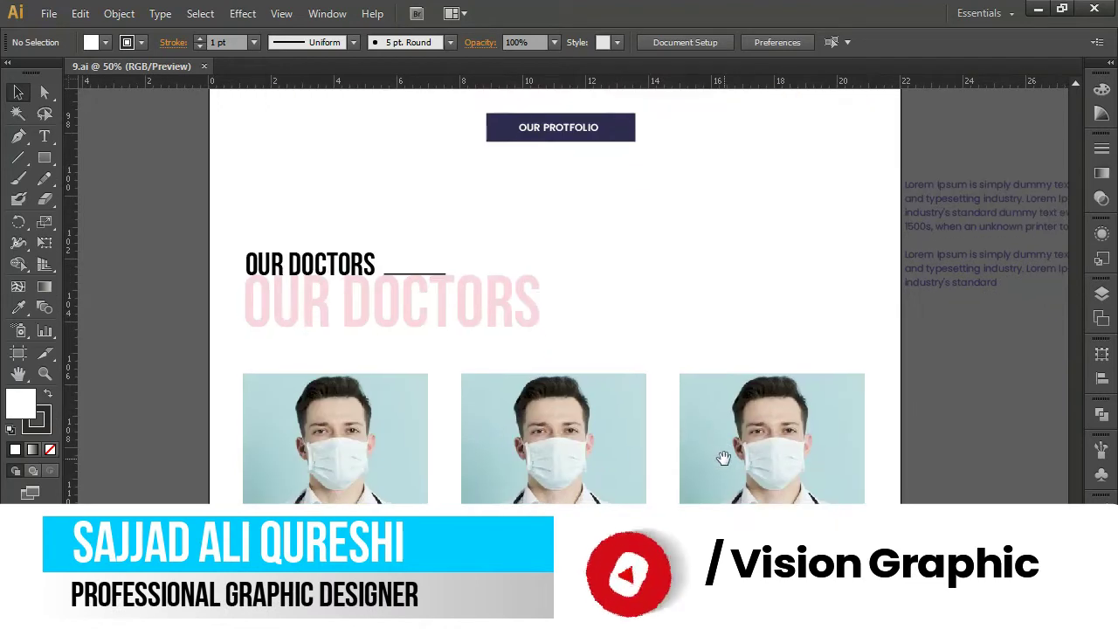
mouse_move(218, 235)
mouse_down()
mouse_move(283, 385)
mouse_move(786, 524)
mouse_move(848, 524)
mouse_up()
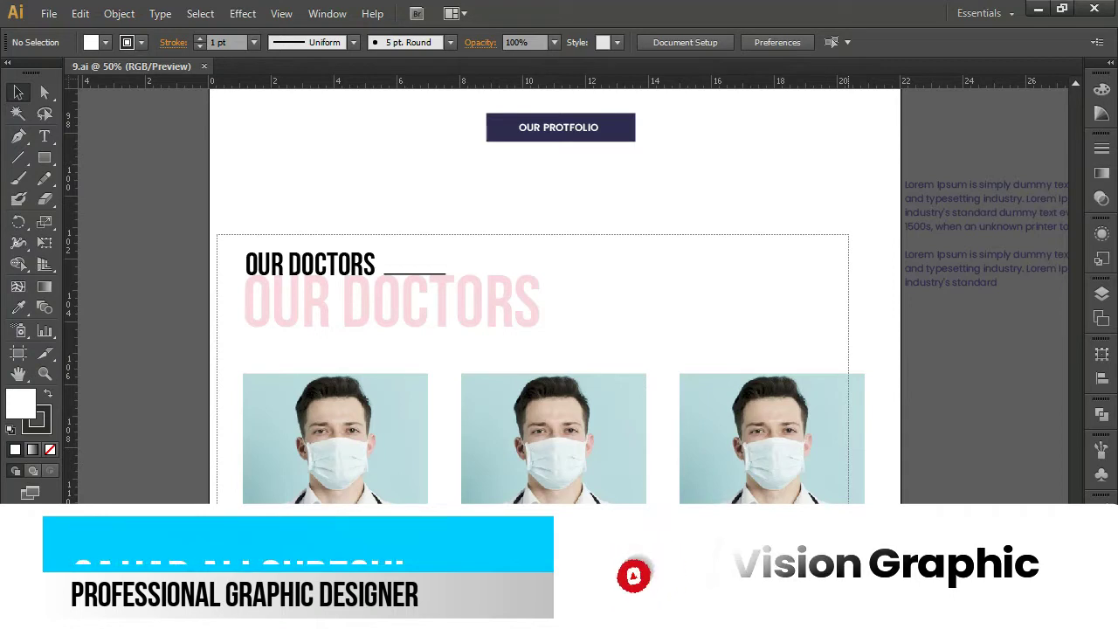
drag(848, 524, 848, 524)
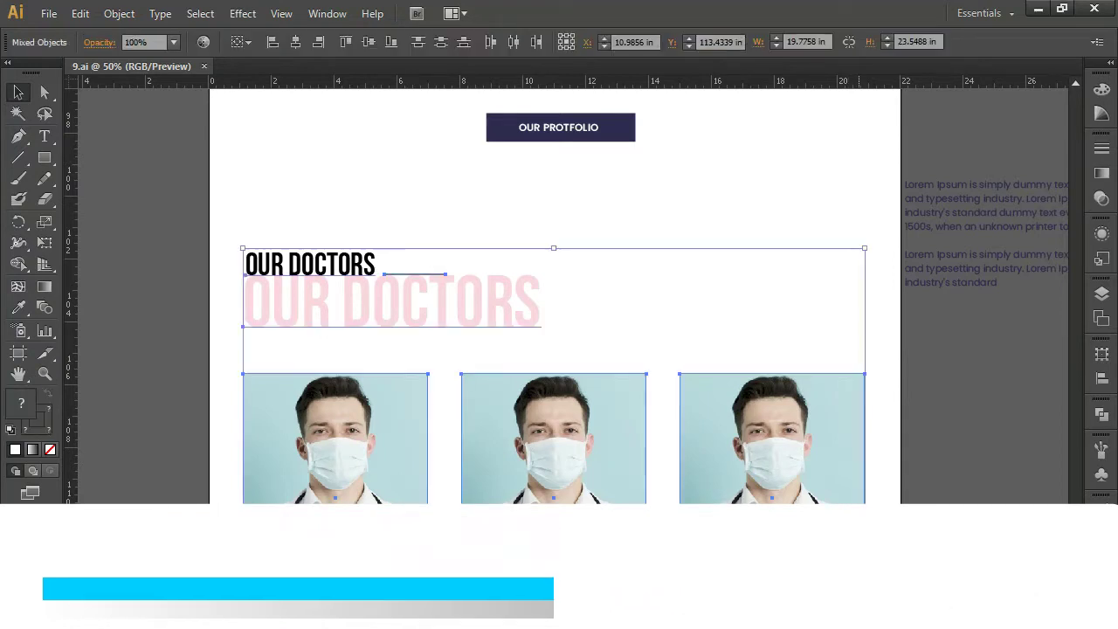
Step: Delete the OUR DOCTORS section and the leftover NAME HERE/DESIGNATION text
key(Delete)
mouse_move(715, 385)
mouse_down()
mouse_move(678, 384)
mouse_move(677, 361)
mouse_up()
drag(456, 502, 620, 627)
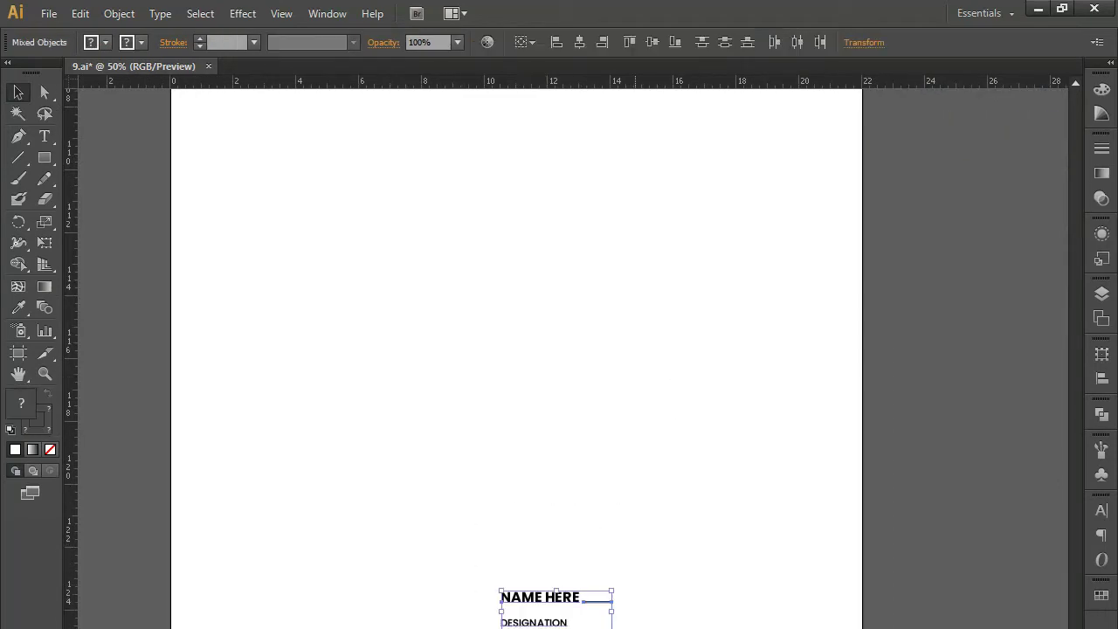
key(Delete)
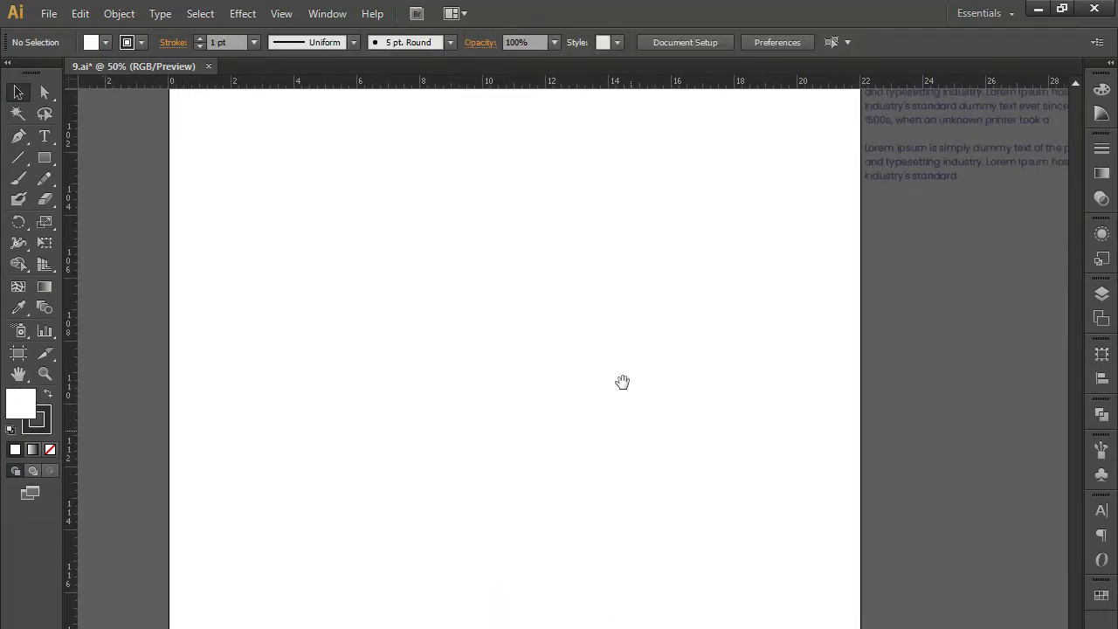
Step: Move the OUR PROTFOLIO button up closer beneath the interior photos, then zoom out
drag(621, 381, 634, 623)
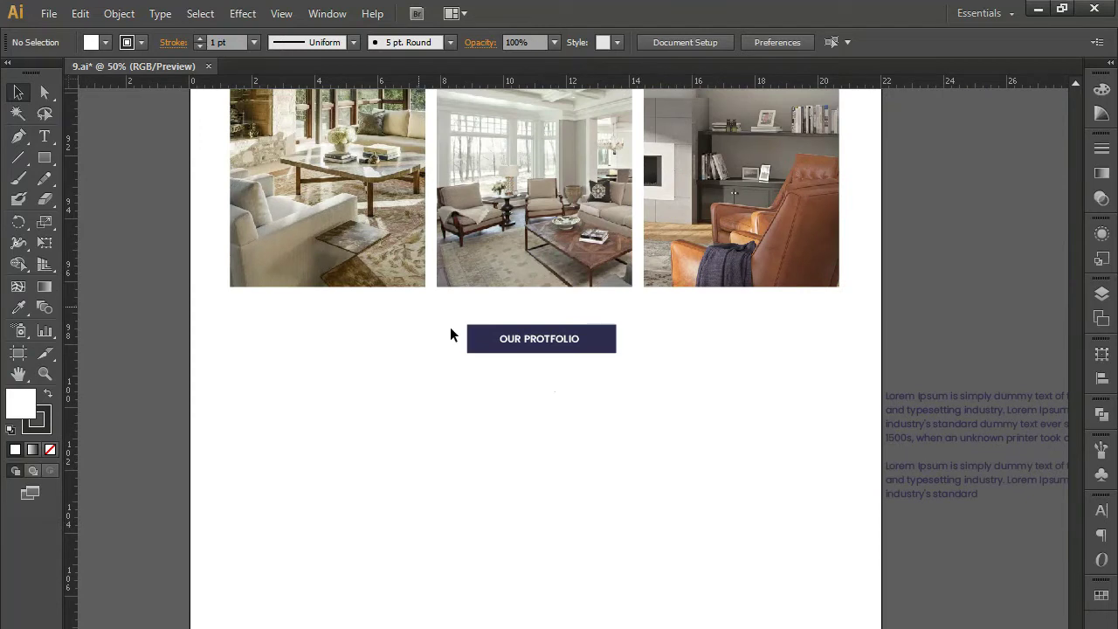
drag(416, 306, 636, 399)
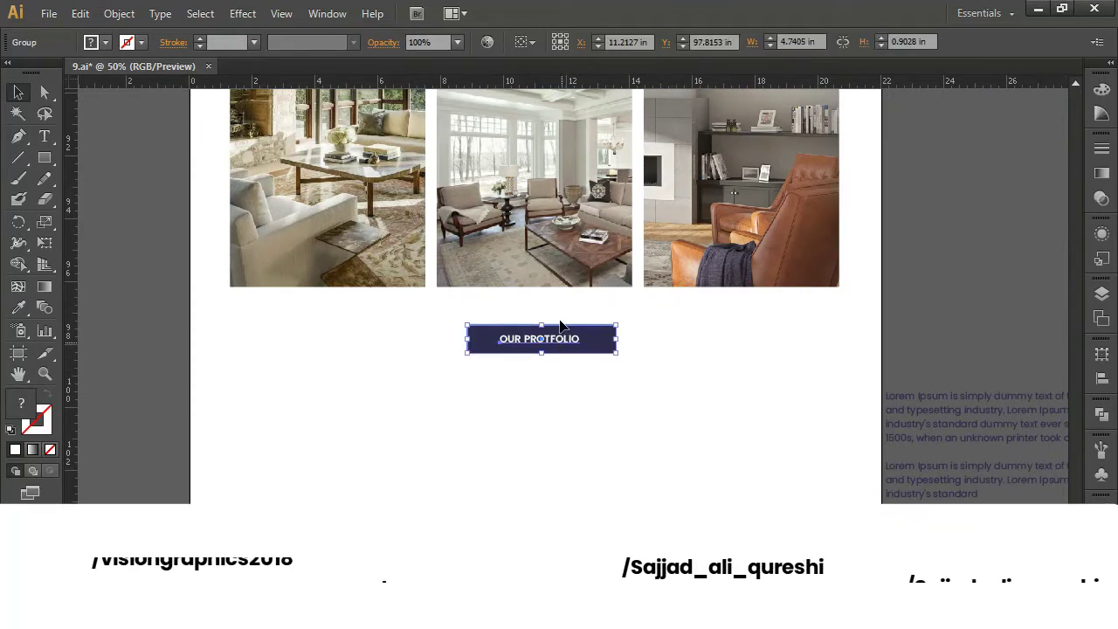
drag(560, 326, 562, 323)
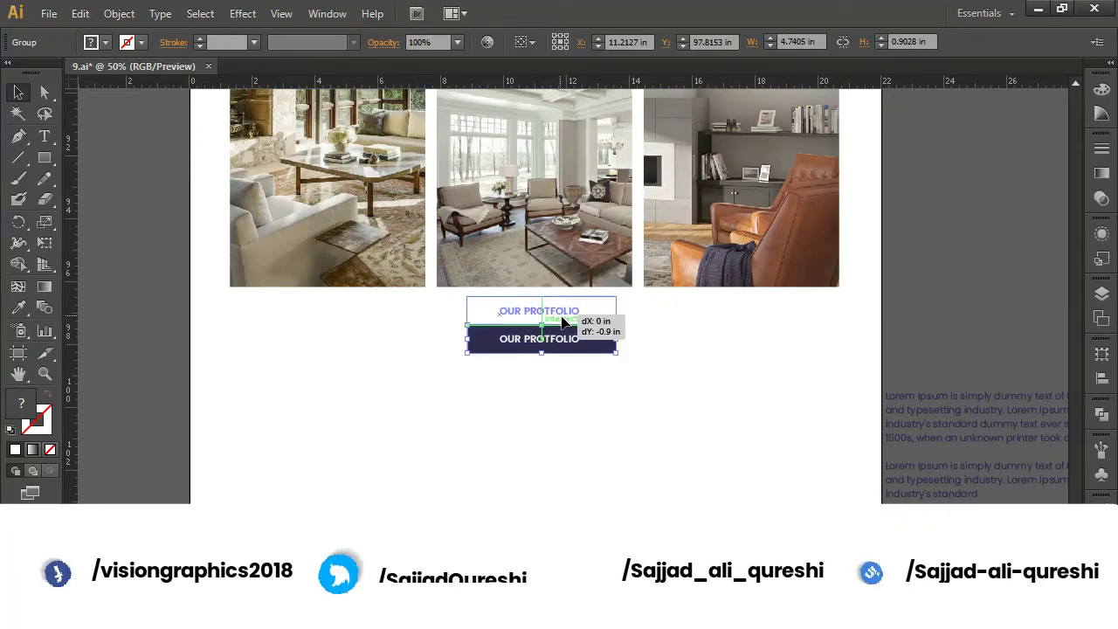
drag(561, 324, 563, 329)
key(ctrl+shift+a)
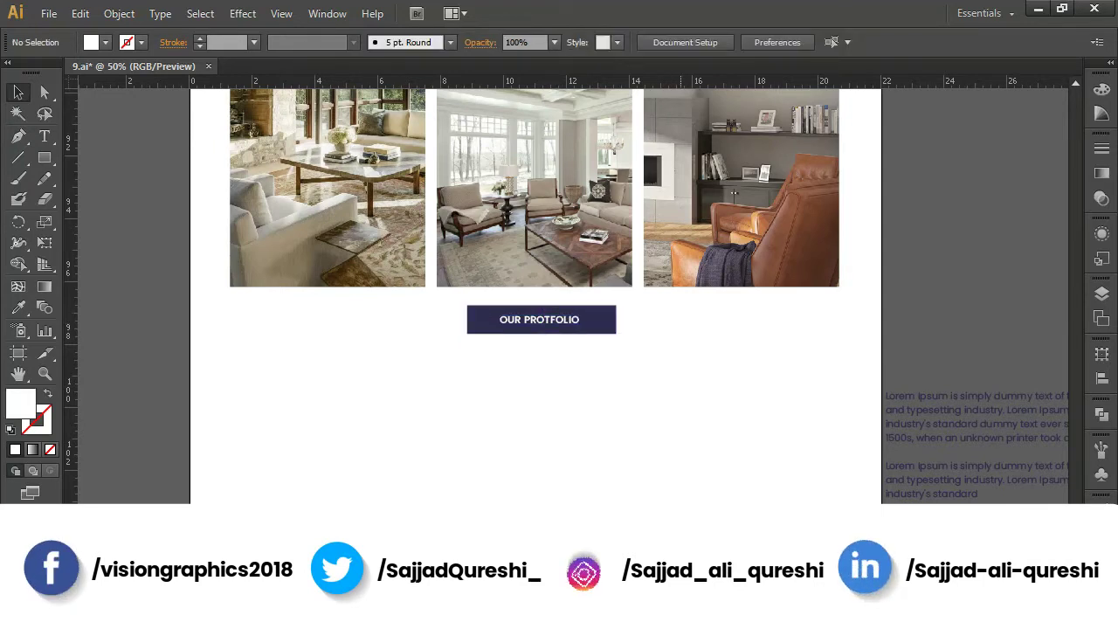
scroll(673, 445, down, 5)
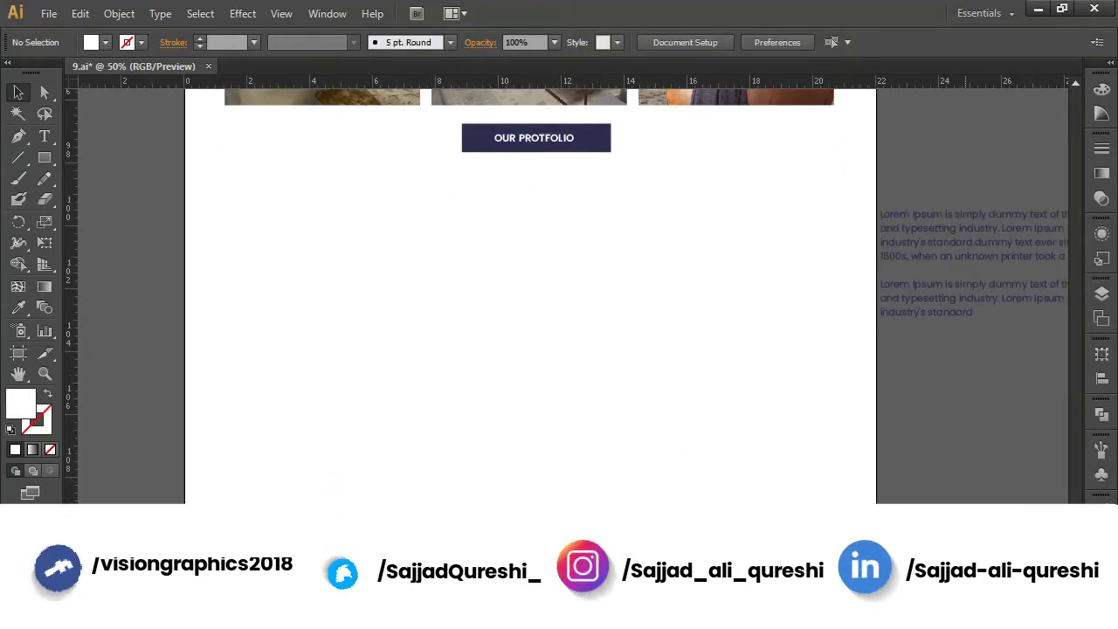
key(ctrl+minus)
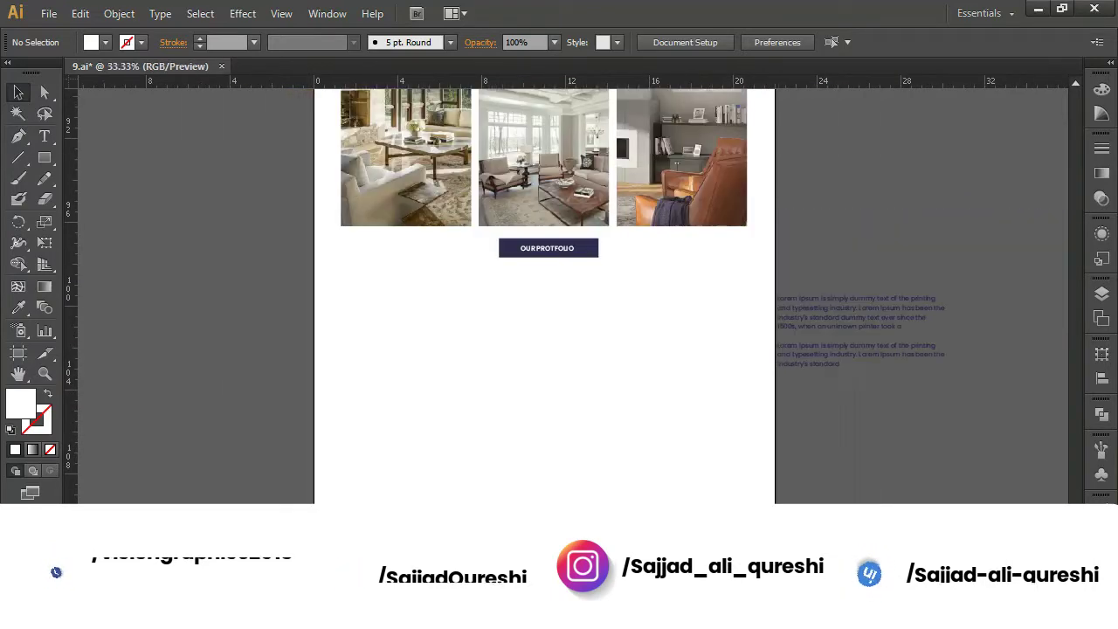
Step: Drag the dark THE DIFFERENCE OF WINDOWS section beneath the OUR PROTFOLIO button, nudging it up with Shift+Up
key(ctrl+minus)
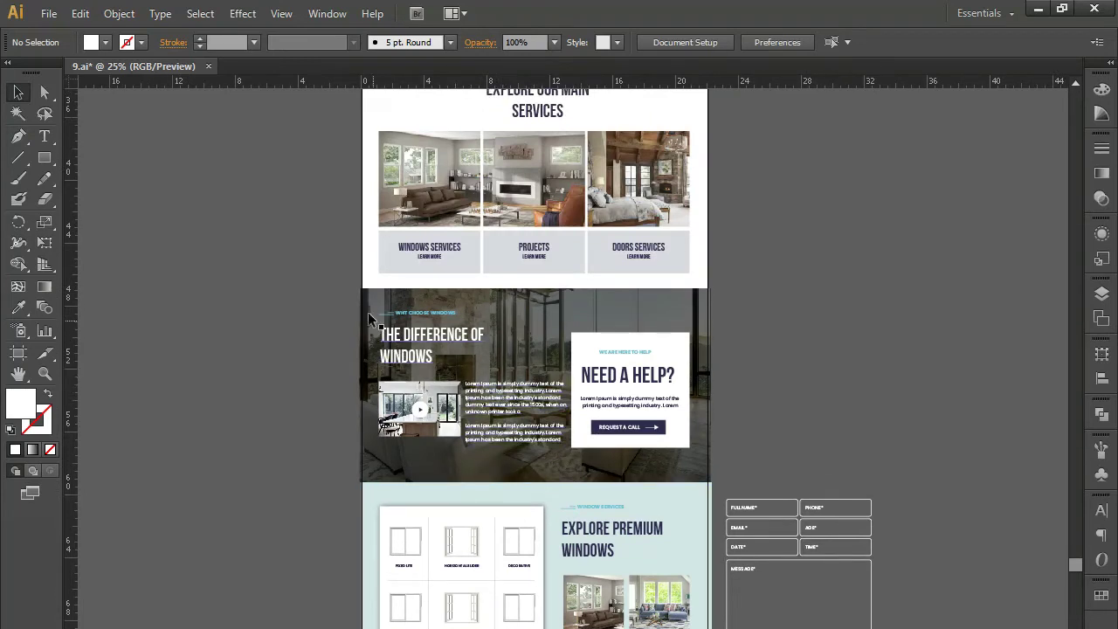
drag(313, 306, 563, 450)
scroll(564, 450, down, 5)
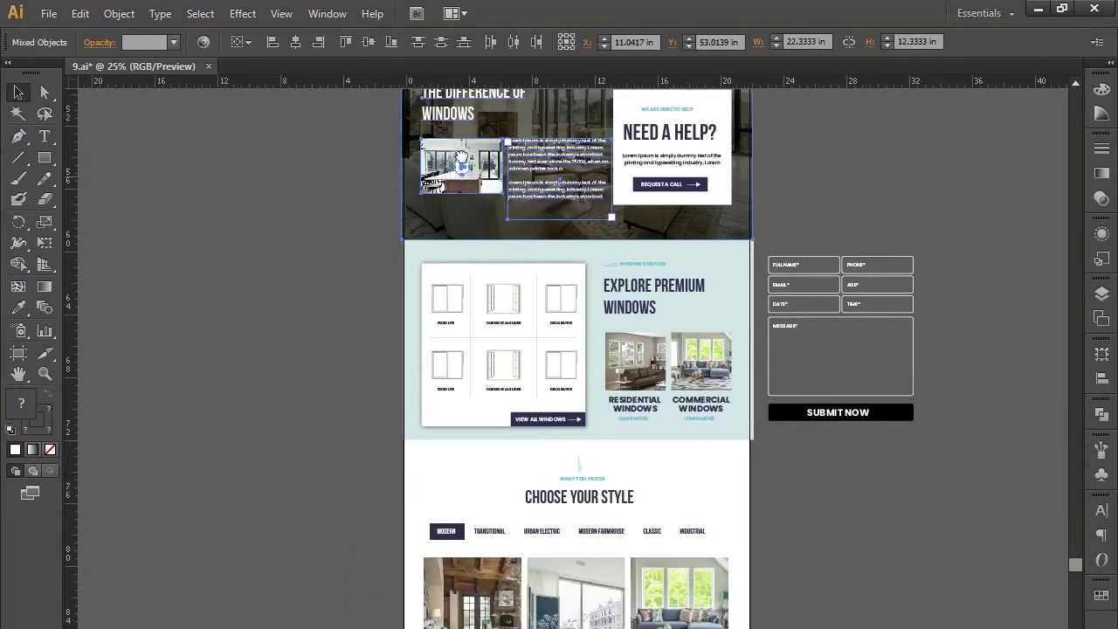
drag(524, 131, 524, 625)
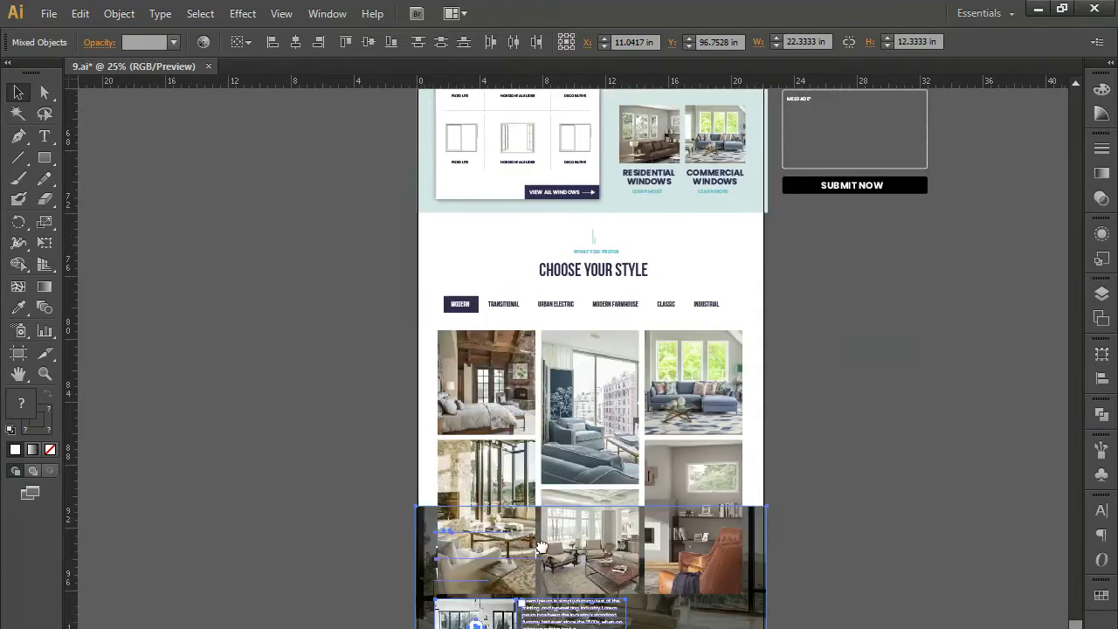
mouse_move(524, 624)
mouse_down()
mouse_move(569, 441)
mouse_move(576, 568)
mouse_up()
key(shift+Up)
key(shift+Up)
key(shift+Up)
key(shift+Up)
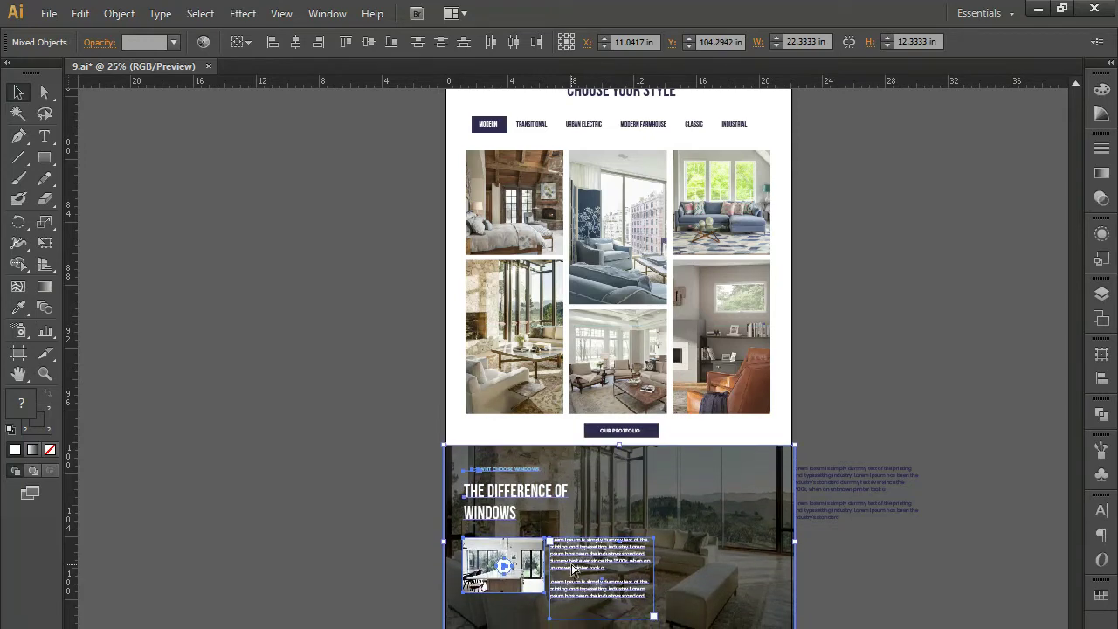
scroll(571, 466, up, 1)
scroll(572, 466, up, 1)
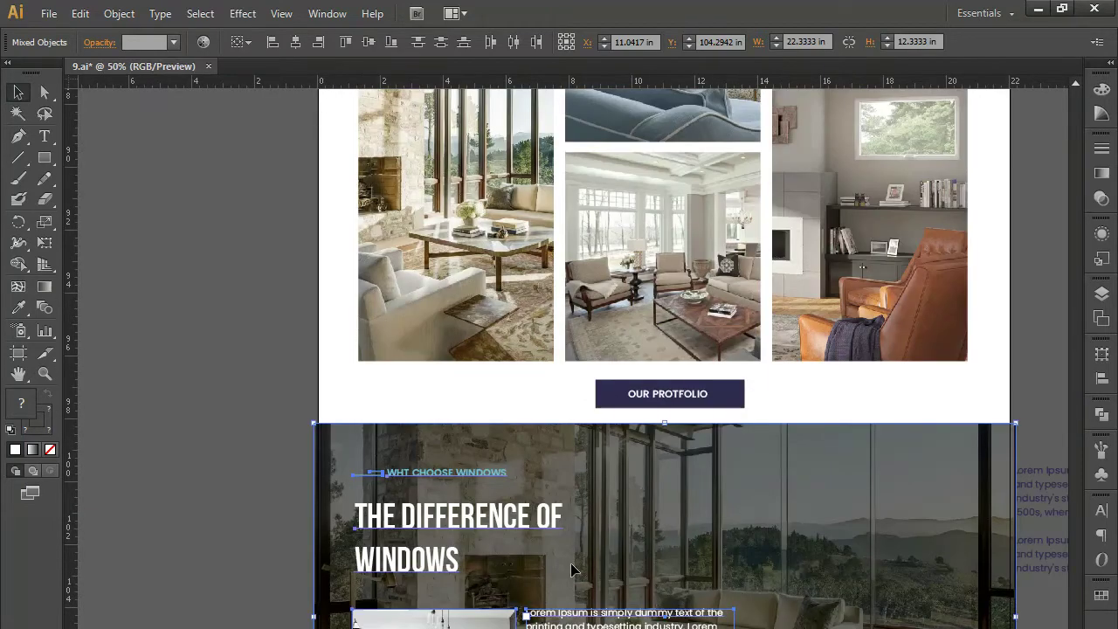
Step: Move THE DIFFERENCE OF WINDOWS heading and WHT CHOOSE WINDOWS subheading to the section's right side
click(237, 478)
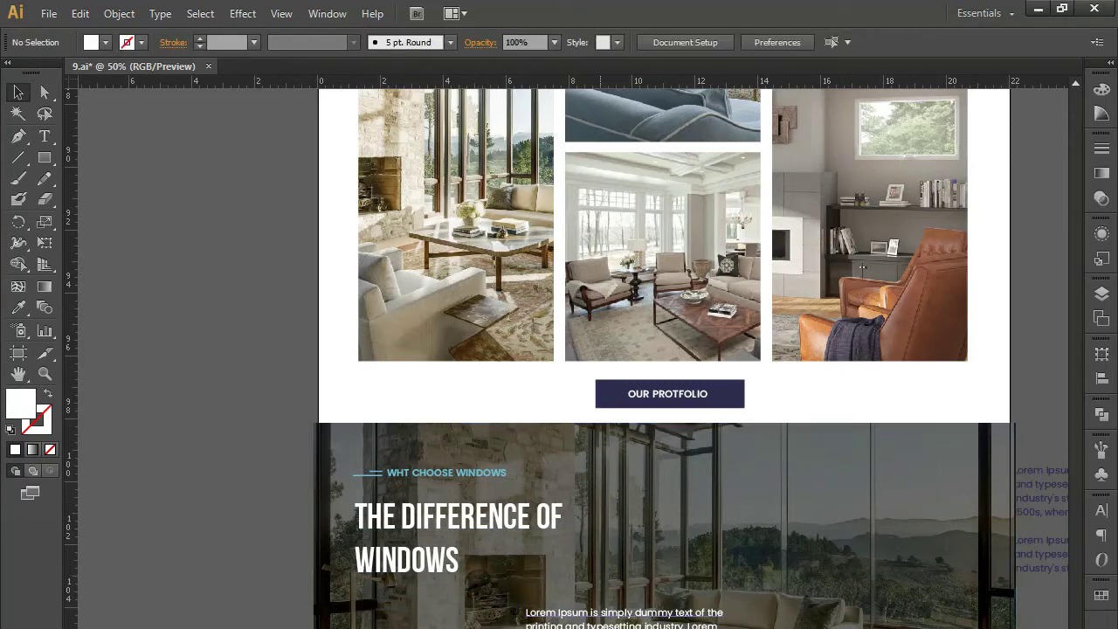
click(527, 611)
click(440, 519)
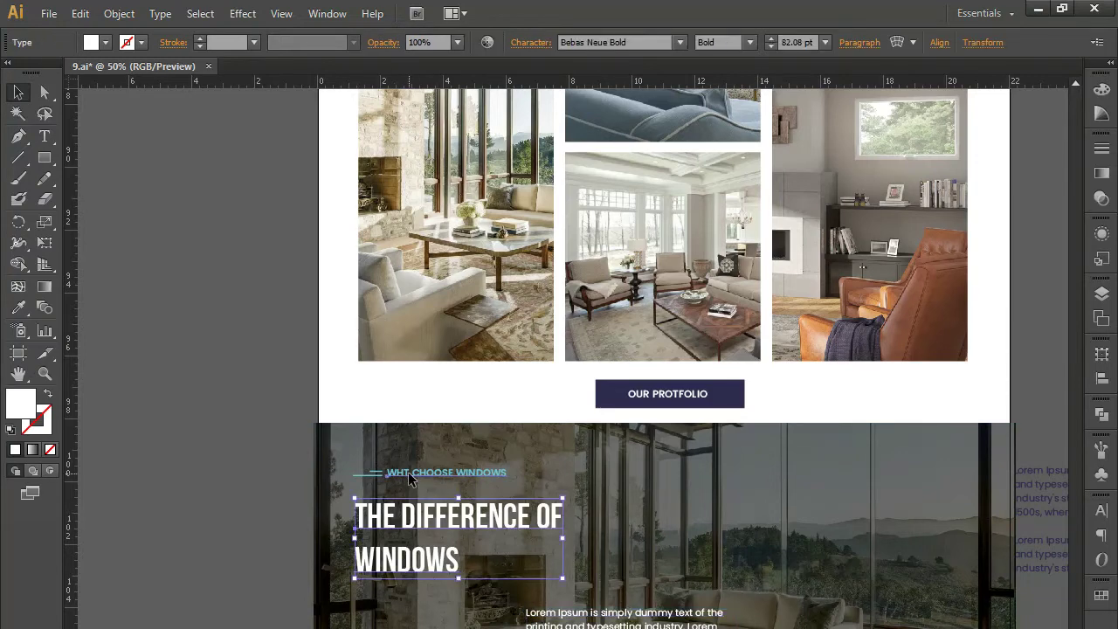
shift+click(380, 474)
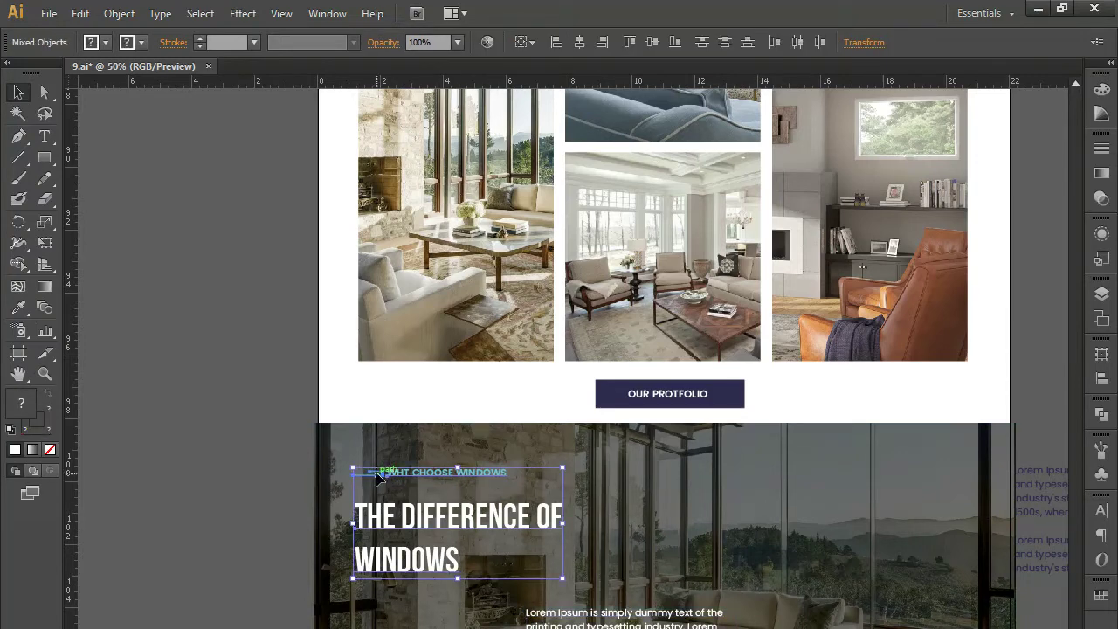
drag(377, 476, 762, 490)
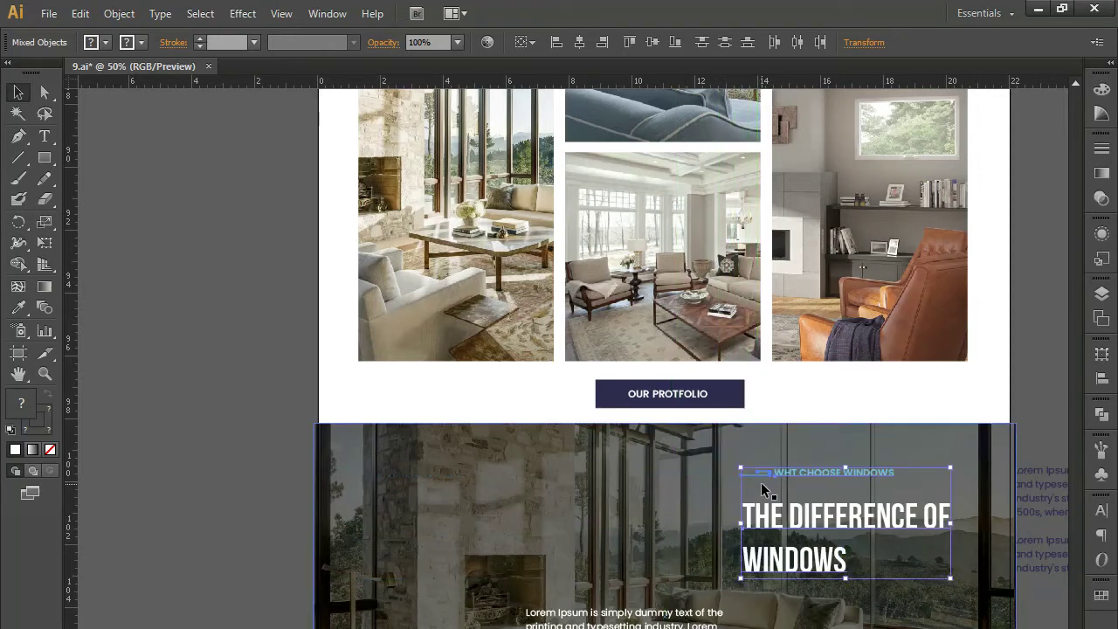
Step: Place the lorem ipsum paragraph under the headings and shift the text group slightly left
click(526, 614)
drag(526, 613, 743, 614)
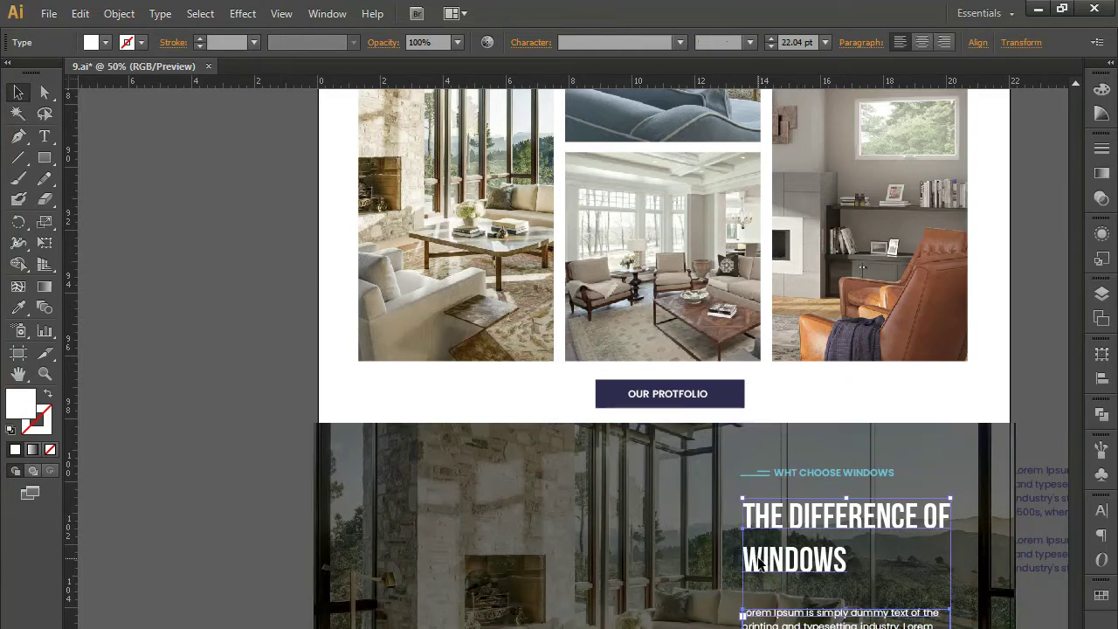
click(764, 479)
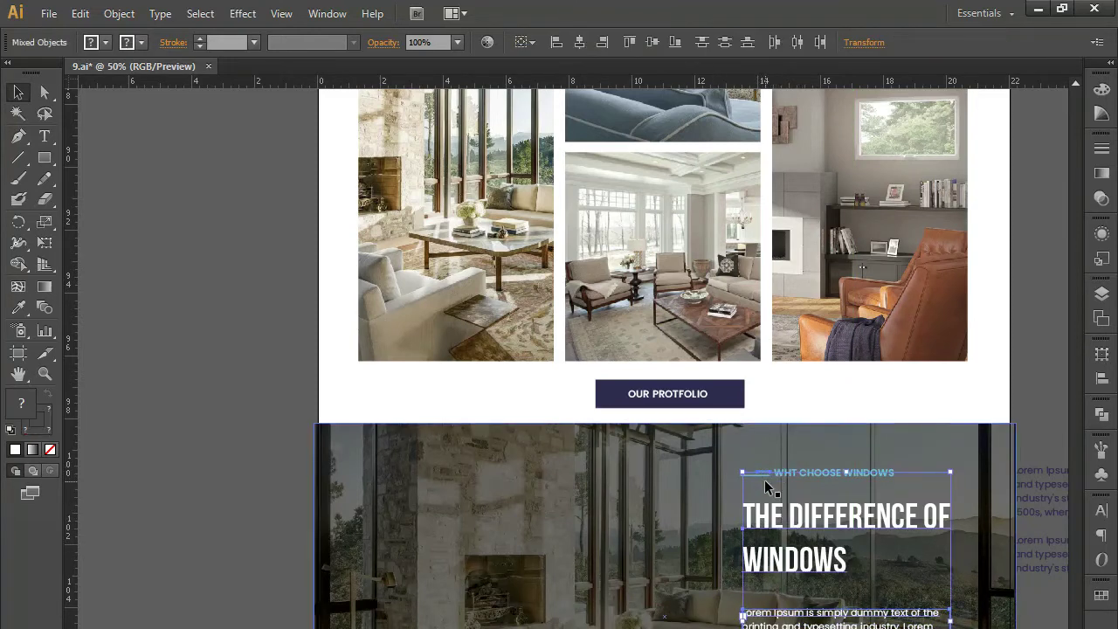
click(775, 476)
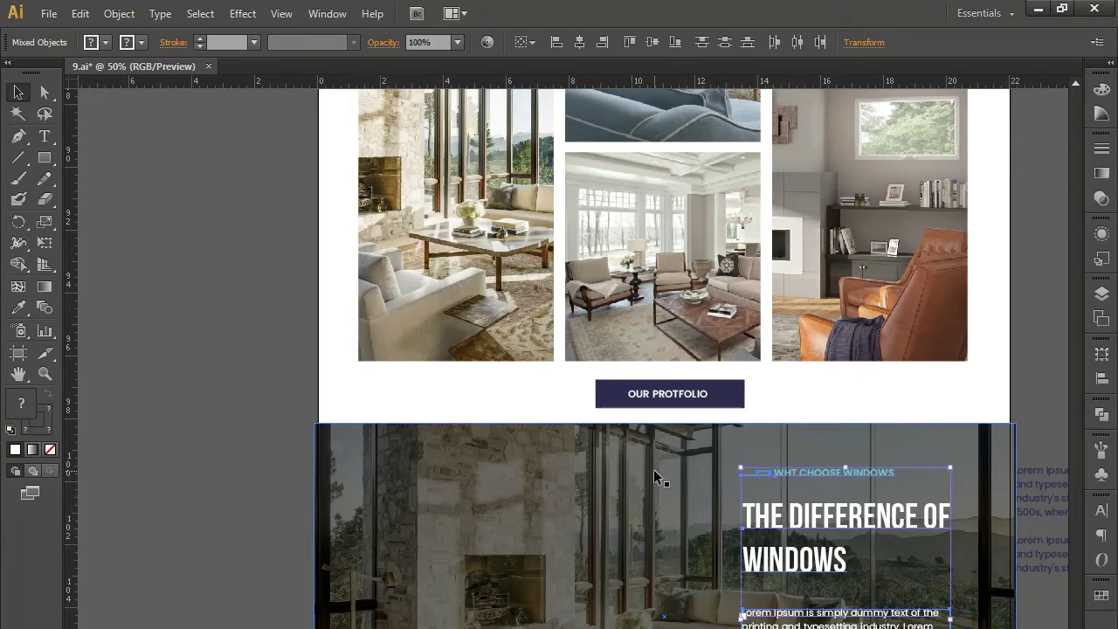
drag(803, 520, 753, 529)
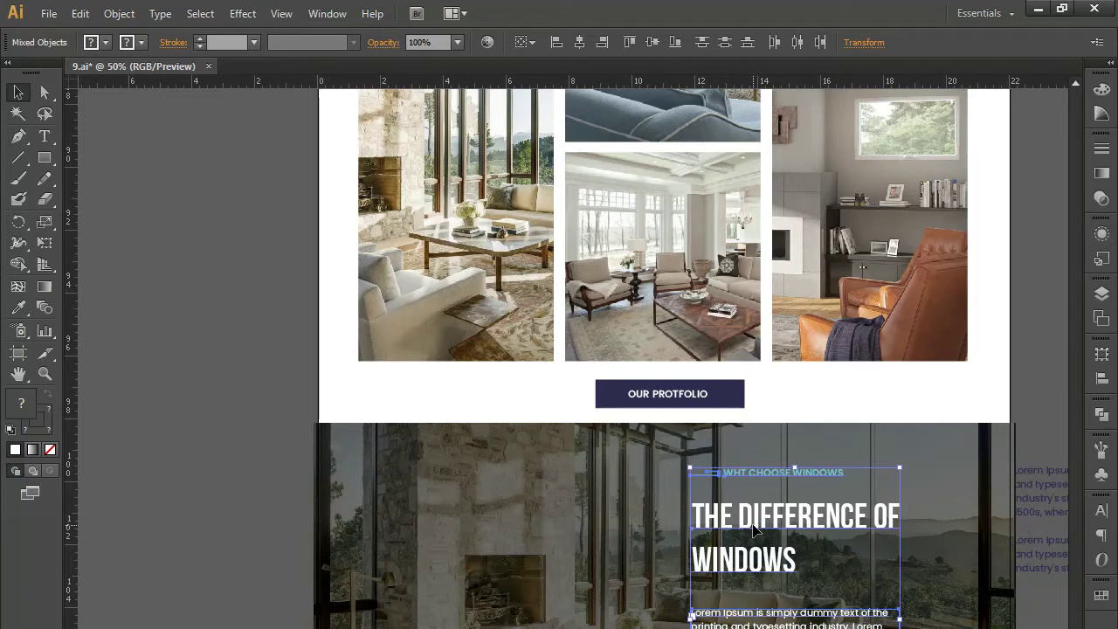
click(240, 423)
Step: Select the WHT CHOOSE WINDOWS subheading text and replace it by typing Q
key(a)
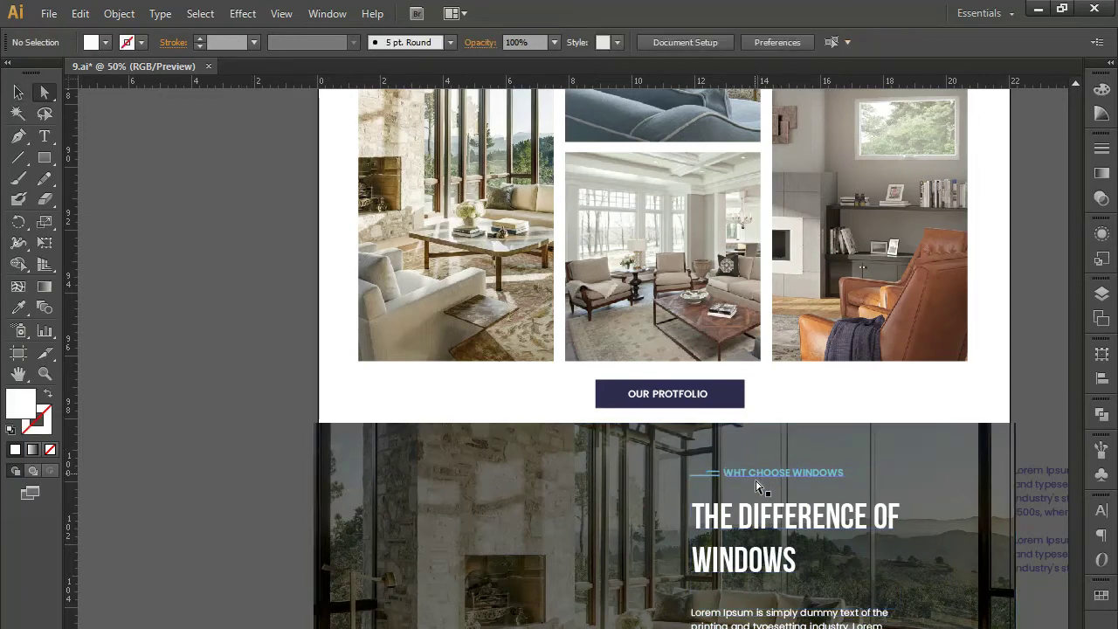
double_click(756, 474)
triple_click(756, 474)
scroll(756, 474, down, 4)
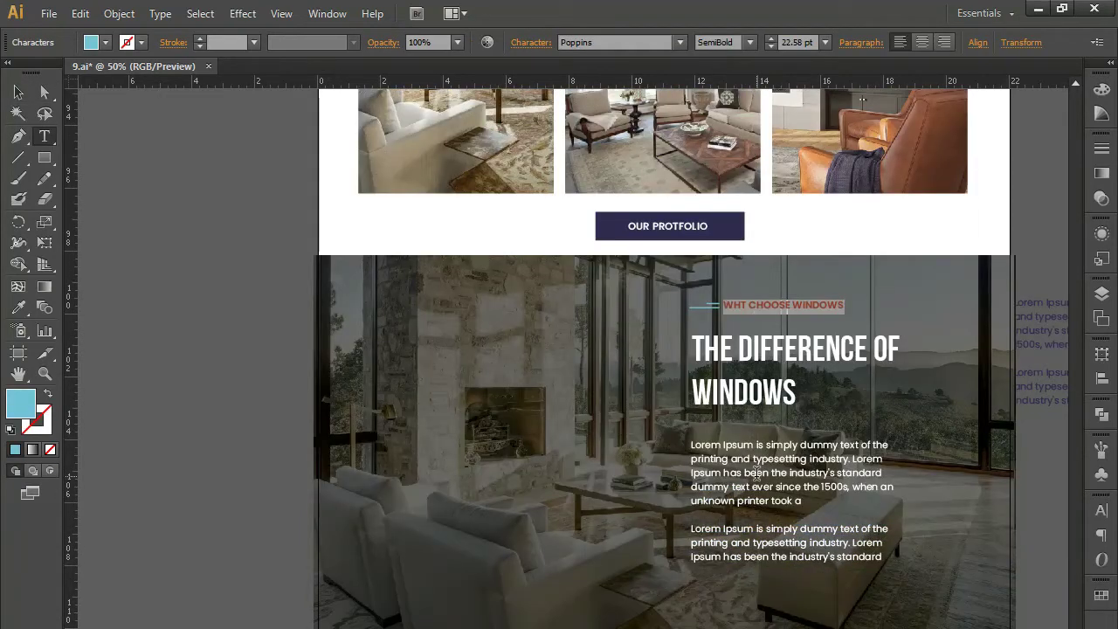
scroll(756, 474, down, 2)
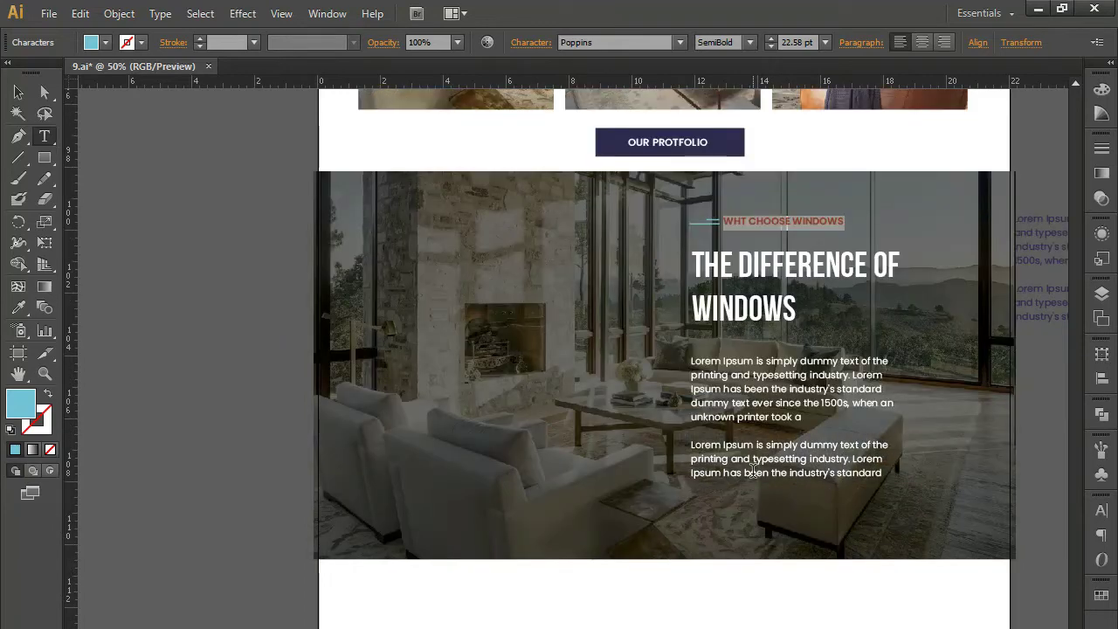
text(QUALITY)
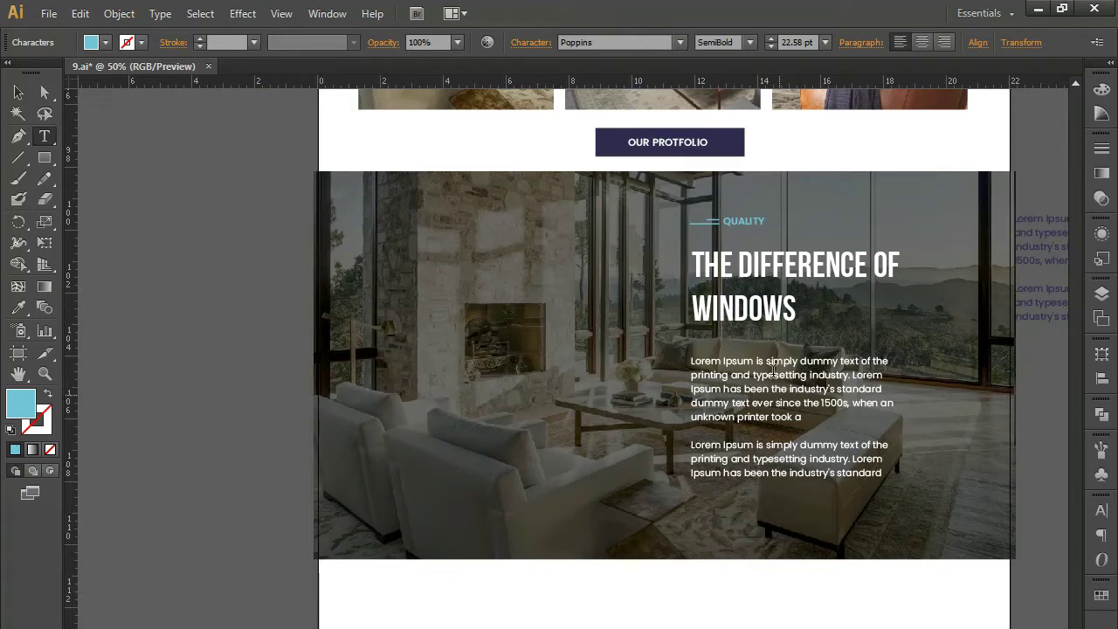
Step: Retype the heading as “QUALITY SERVICES & EXECELLENT WORK!”, correcting typos along the way
triple_click(773, 267)
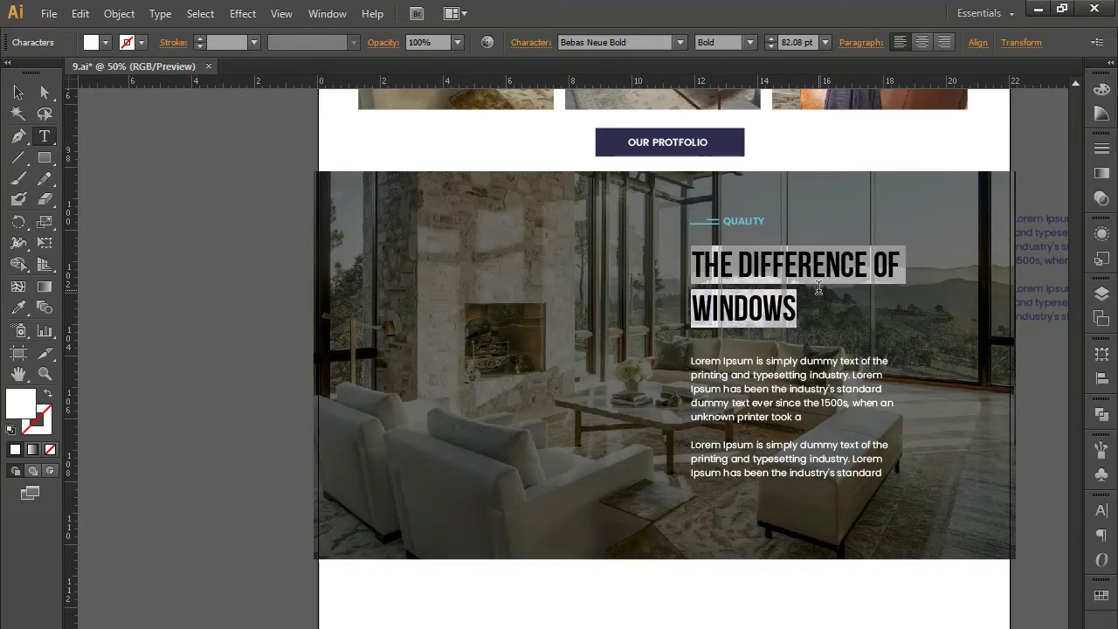
text(")
text(QU)
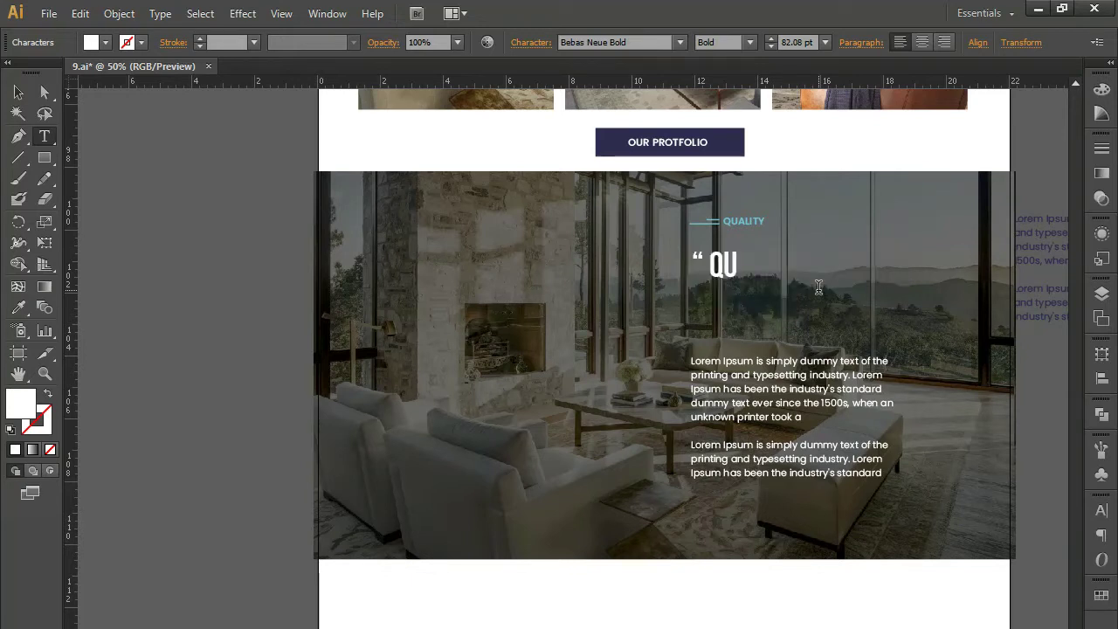
text(ALITY)
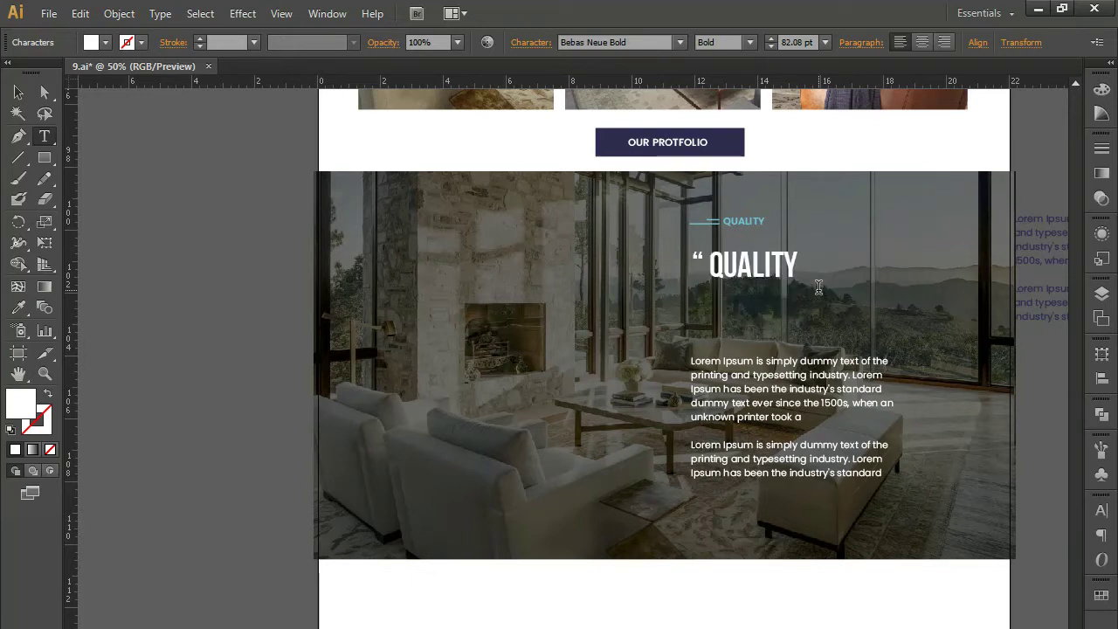
text(RC)
key(BackSpace)
text(V)
text(ICES)
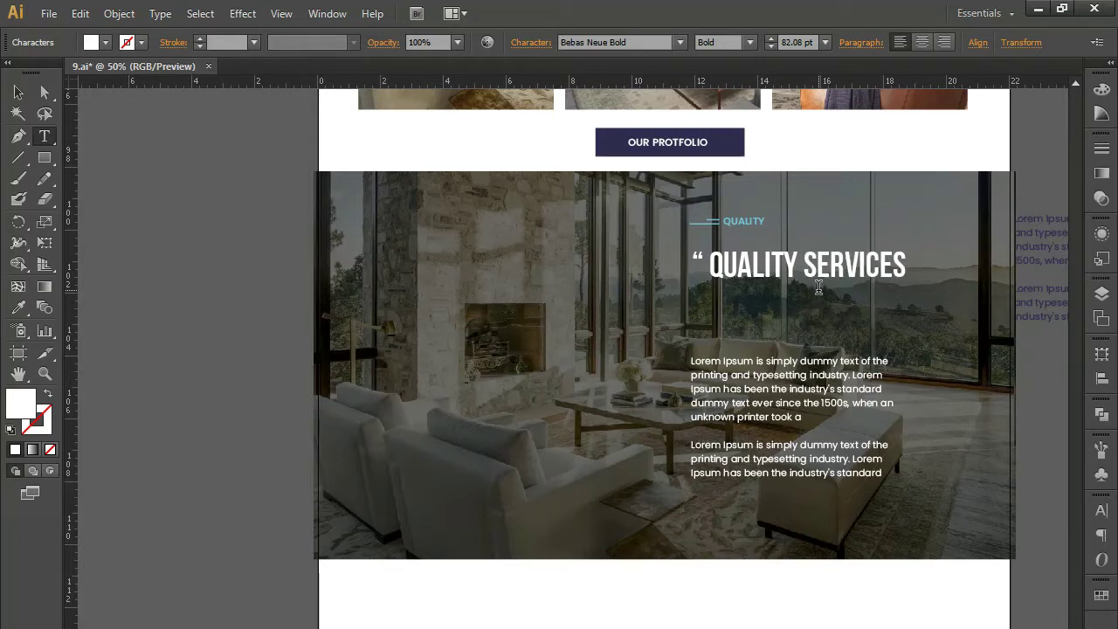
text( & E)
text(XE)
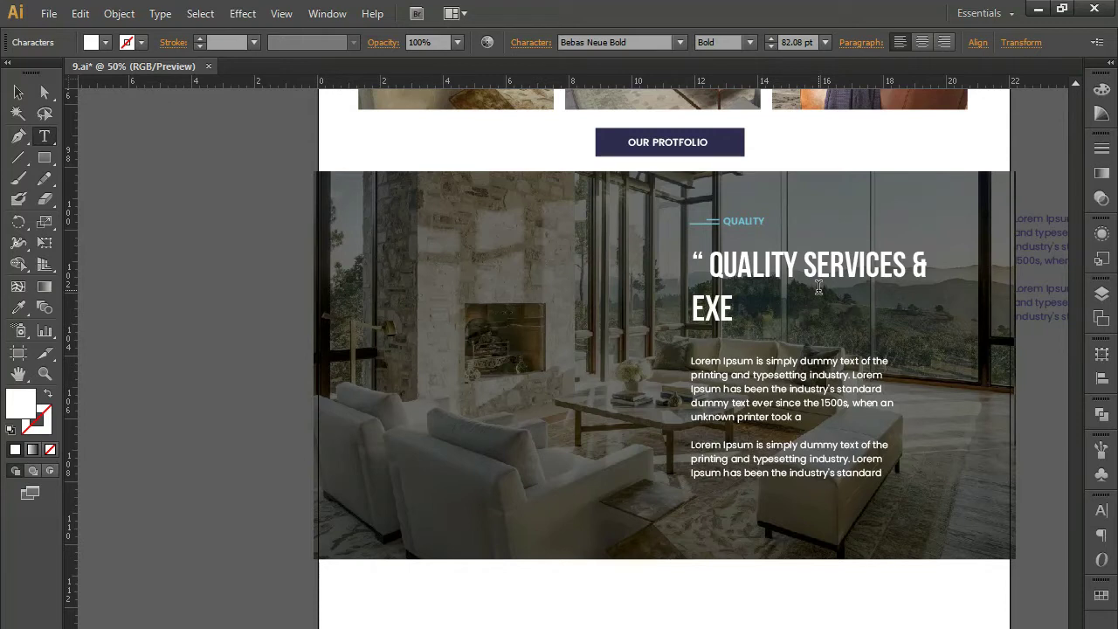
text(CLLENT)
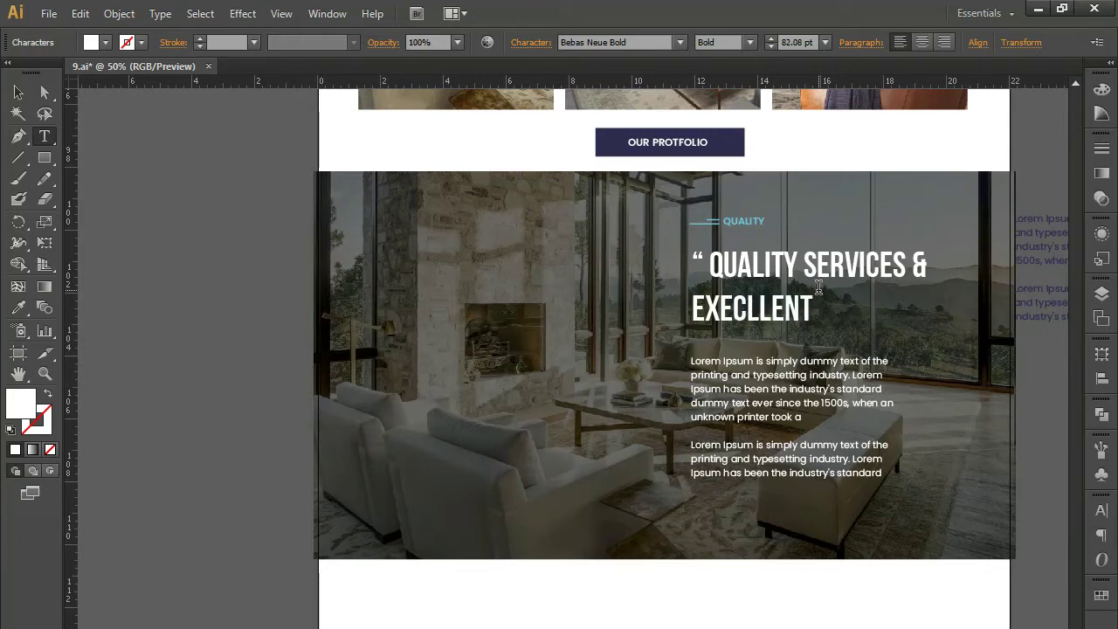
text(R)
key(BackSpace)
key(Left)
text(E)
text( WORK)
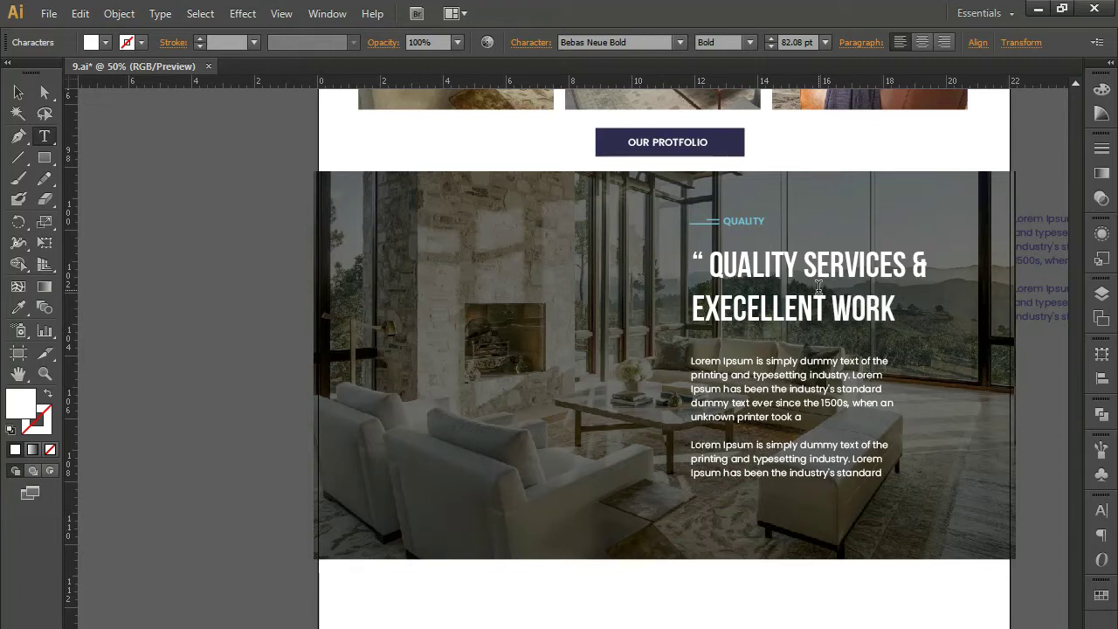
text(@)
key(BackSpace)
text(!”)
key(Escape)
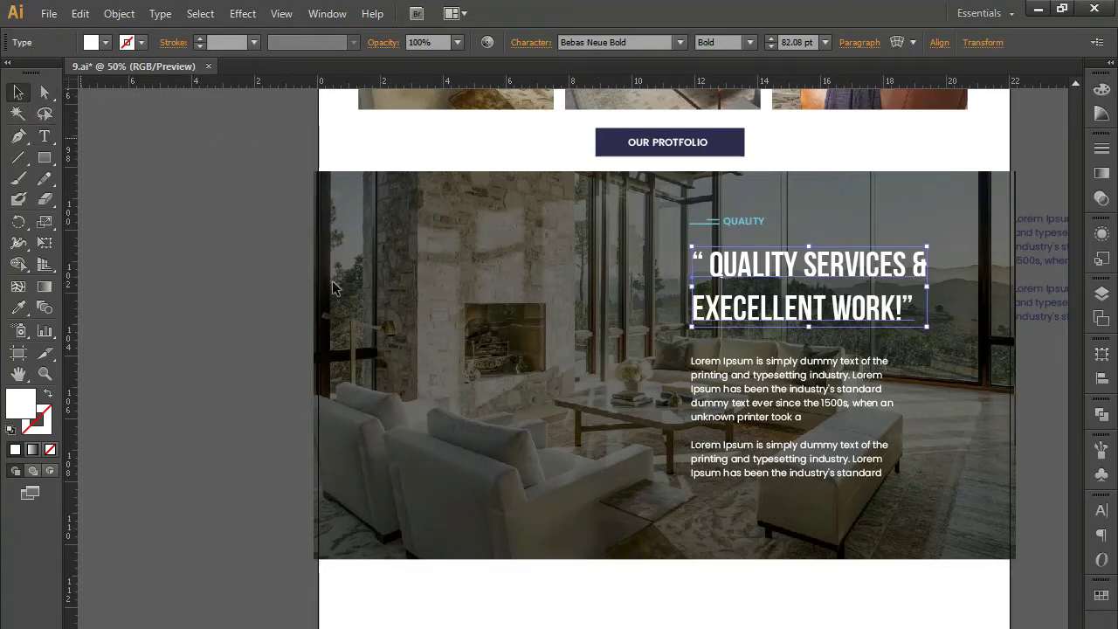
Step: Widen the paragraph text box, shorten it to fit, and nudge it up under the heading
click(898, 437)
drag(898, 439, 955, 442)
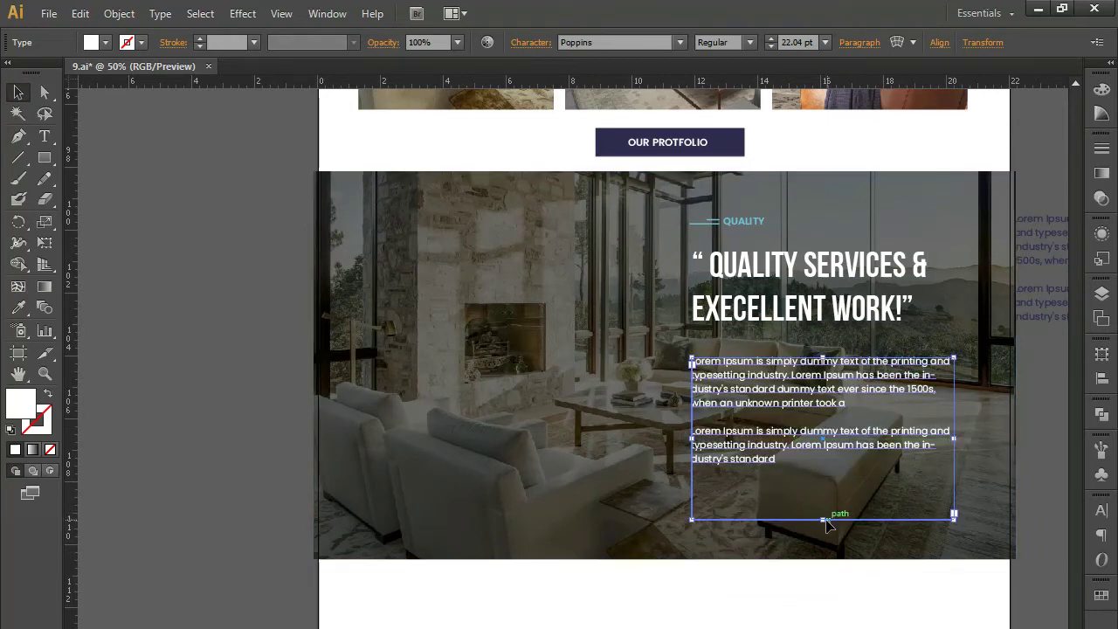
drag(823, 517, 823, 470)
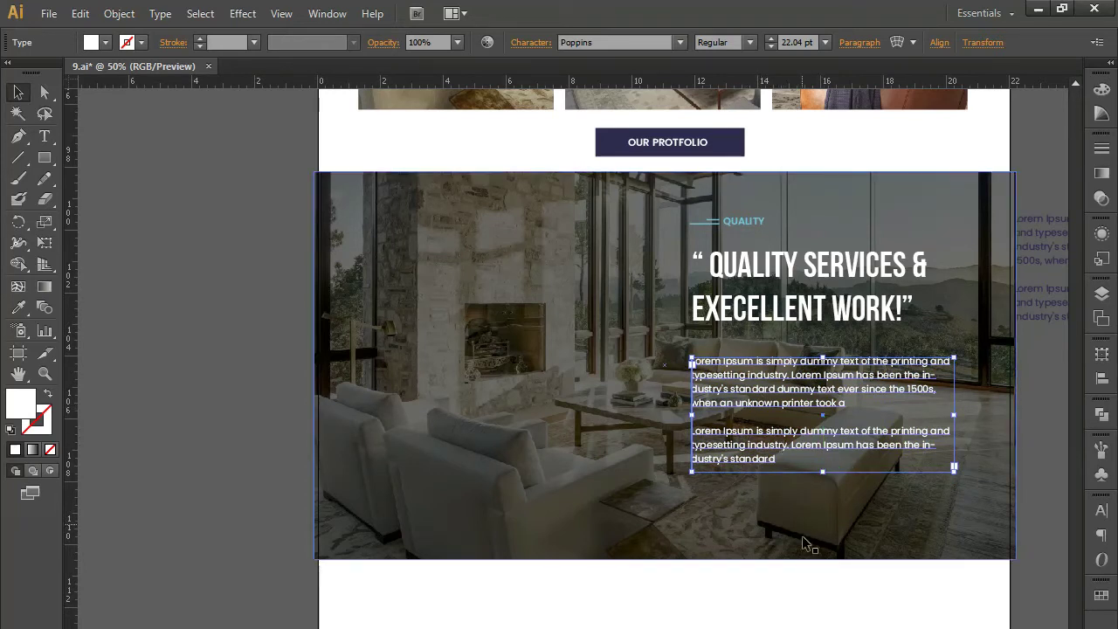
key(Up)
key(Up)
key(Up)
key(Up)
key(Up)
key(Up)
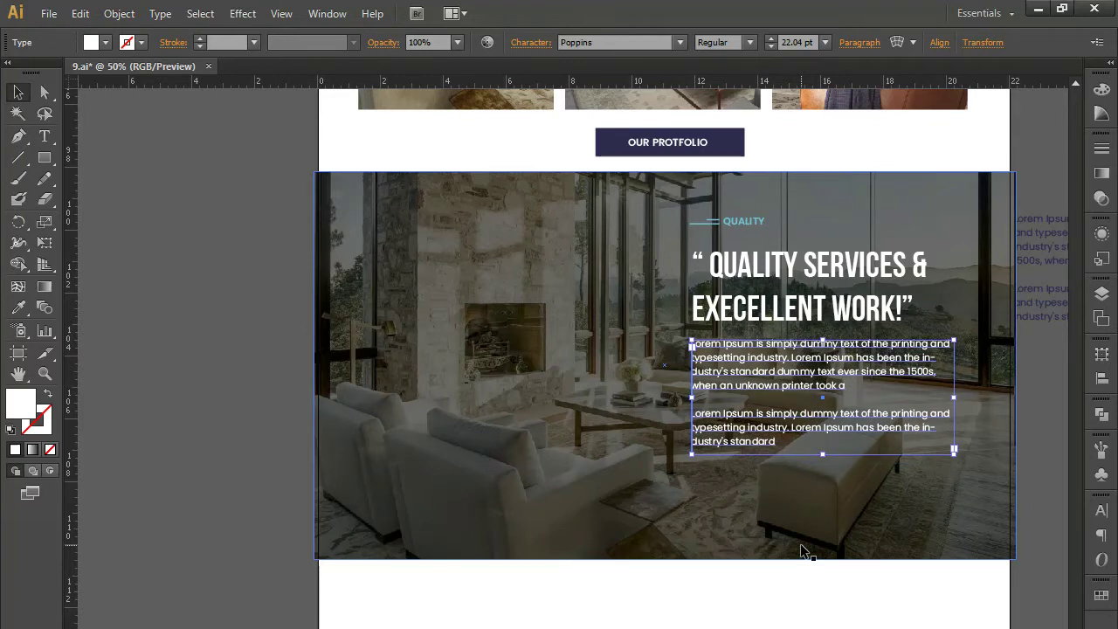
click(798, 571)
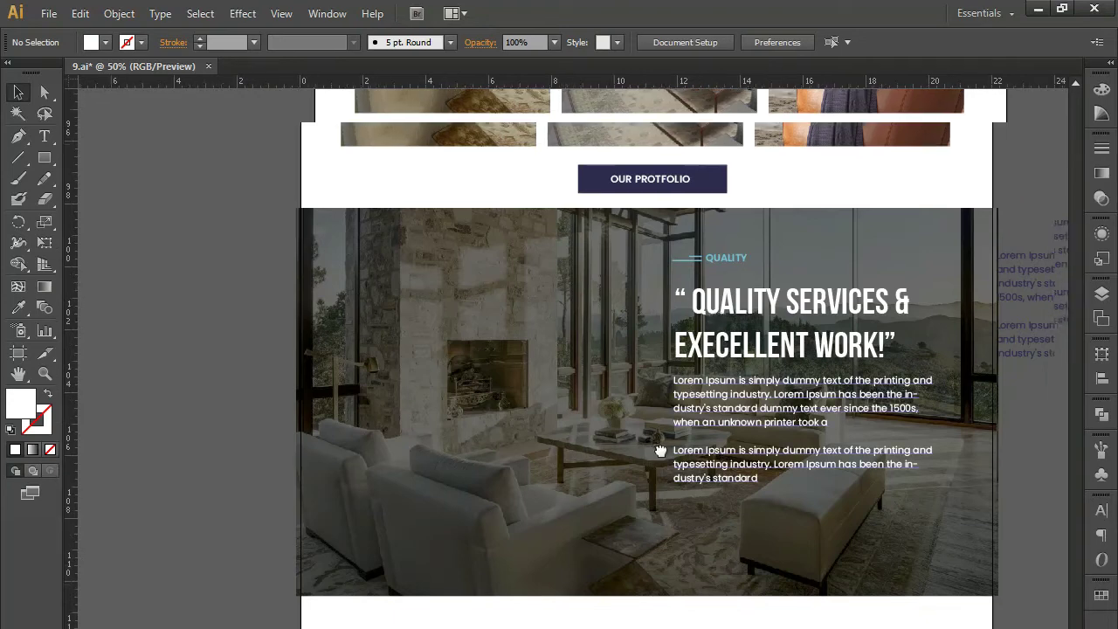
Step: Pan up to bring the photo grid and its top row of interior photos into view
drag(853, 162, 731, 472)
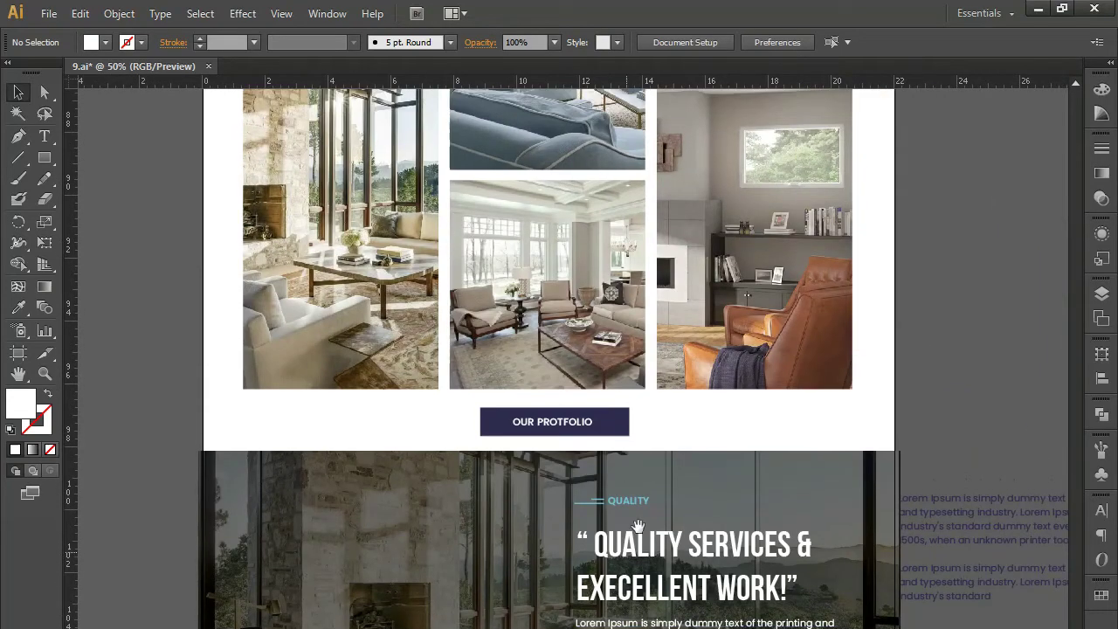
drag(749, 242, 731, 399)
drag(716, 340, 743, 455)
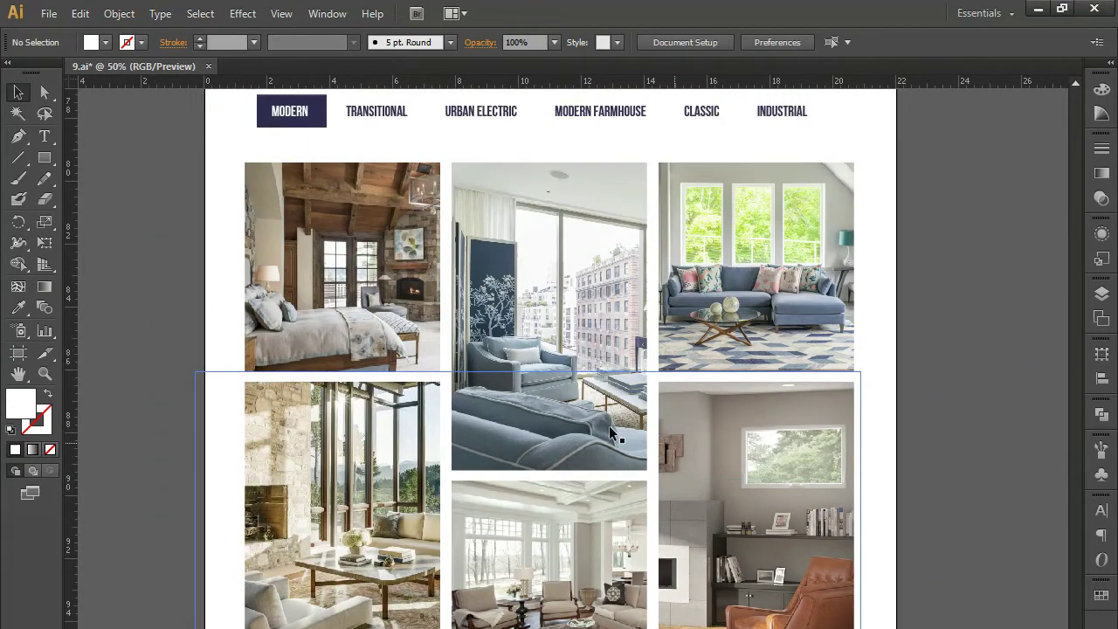
Step: Copy the bedroom, sofa and living-room photos into the quality section and shrink them to thumbnails
click(377, 319)
shift+click(742, 349)
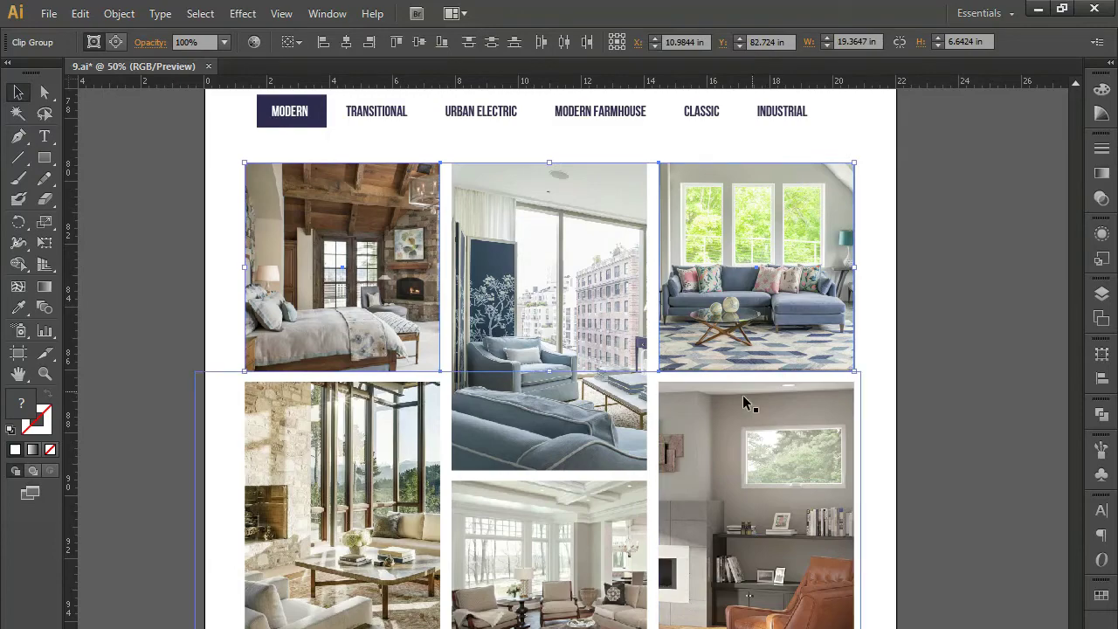
shift+click(580, 553)
mouse_move(576, 616)
mouse_down()
mouse_move(604, 268)
mouse_move(777, 393)
mouse_up()
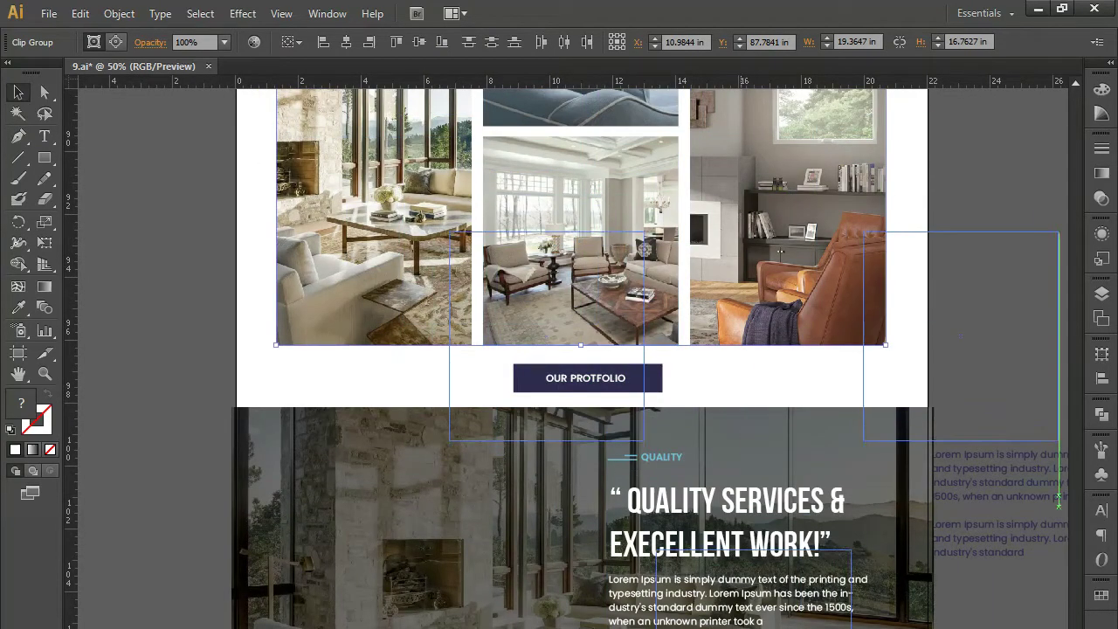
drag(448, 260, 481, 306)
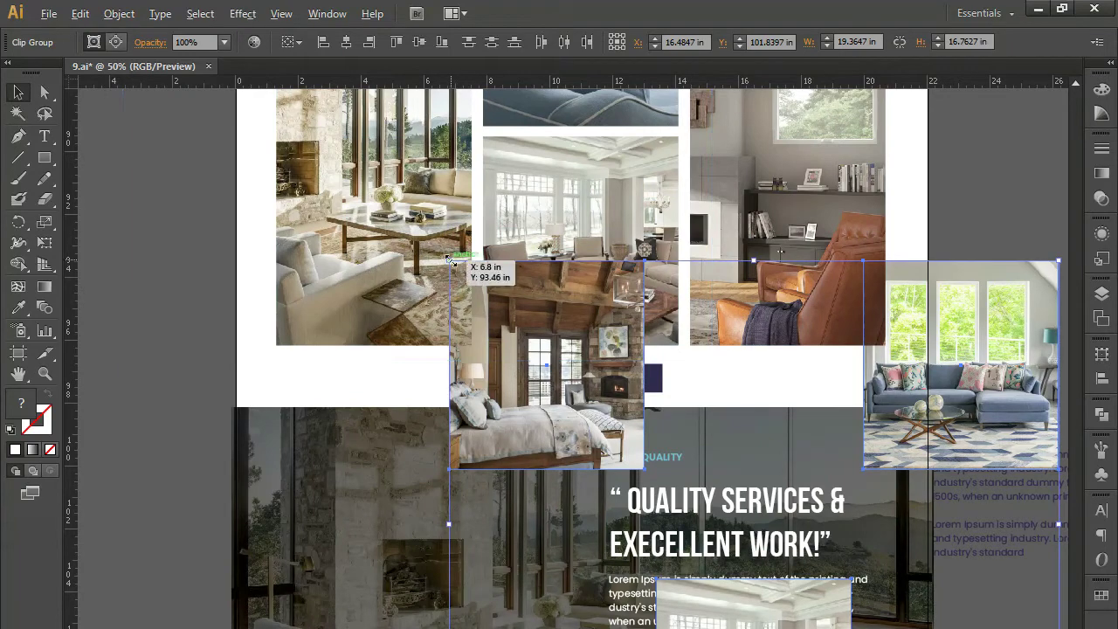
mouse_move(480, 305)
mouse_down()
mouse_move(635, 519)
mouse_move(588, 212)
mouse_up()
Step: Align the three thumbnails in one row beneath the body text and enlarge them slightly
mouse_move(752, 205)
mouse_down()
mouse_move(674, 425)
mouse_move(661, 423)
mouse_up()
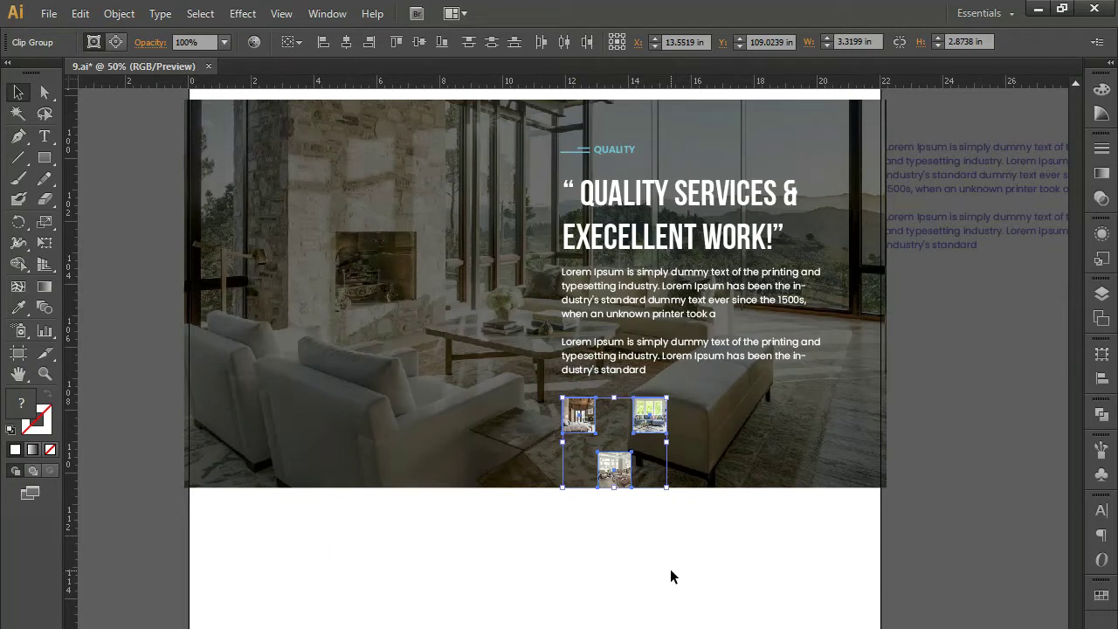
drag(651, 417, 648, 417)
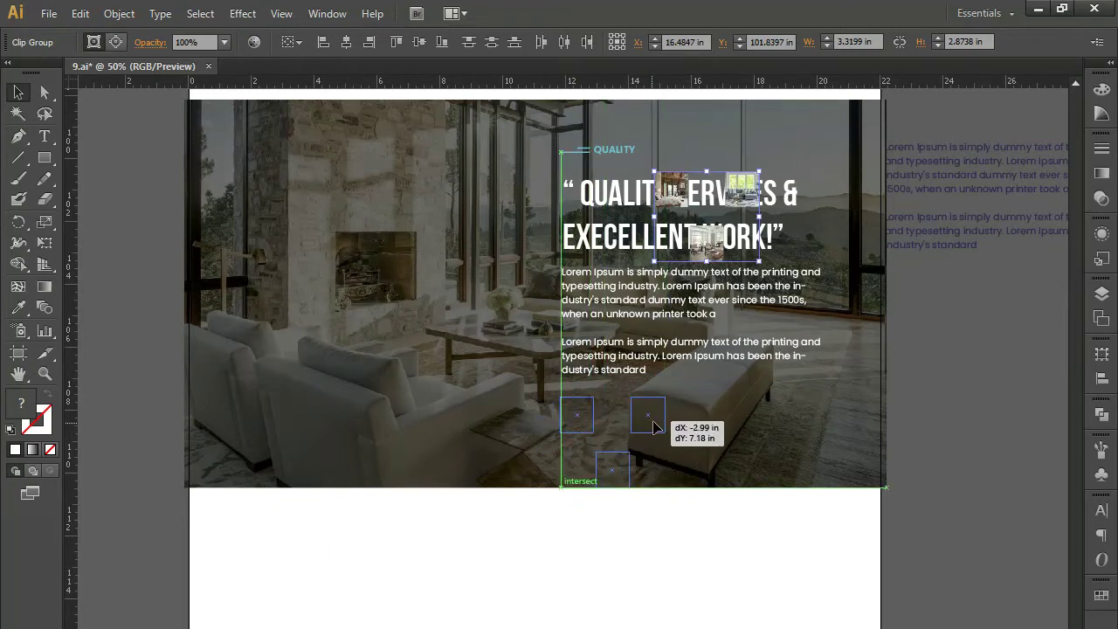
click(419, 42)
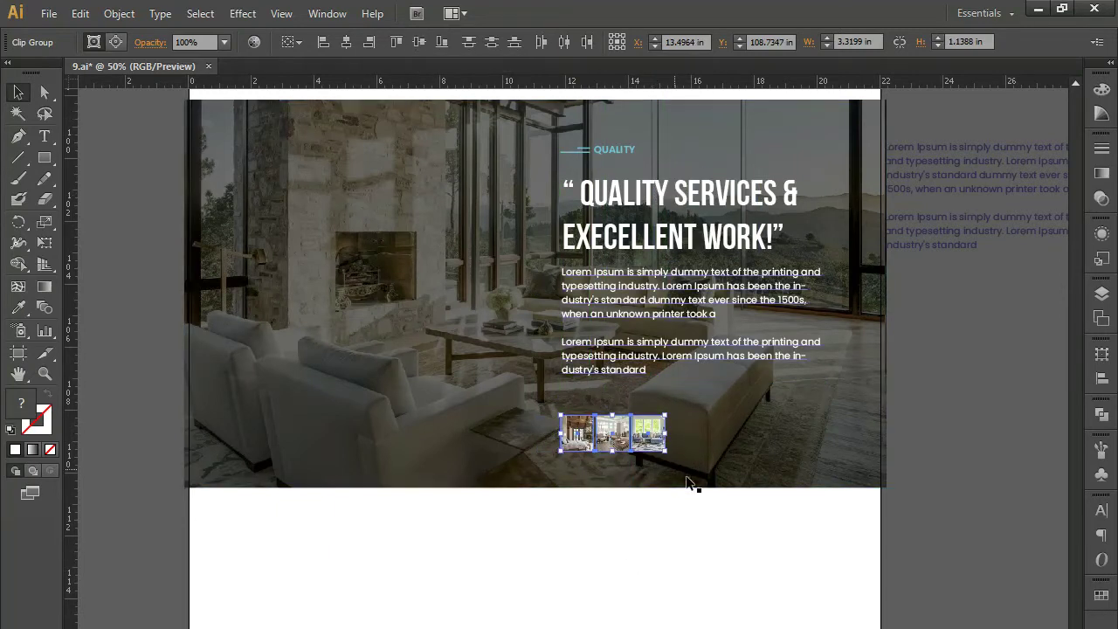
drag(646, 444, 647, 417)
drag(647, 412, 648, 413)
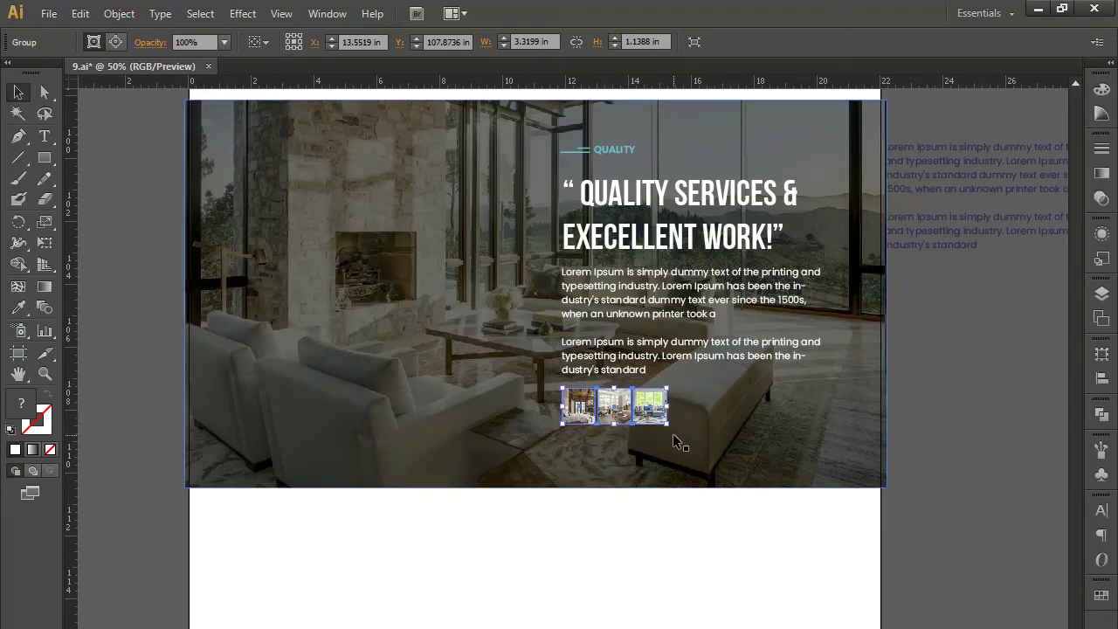
drag(667, 424, 687, 441)
click(698, 554)
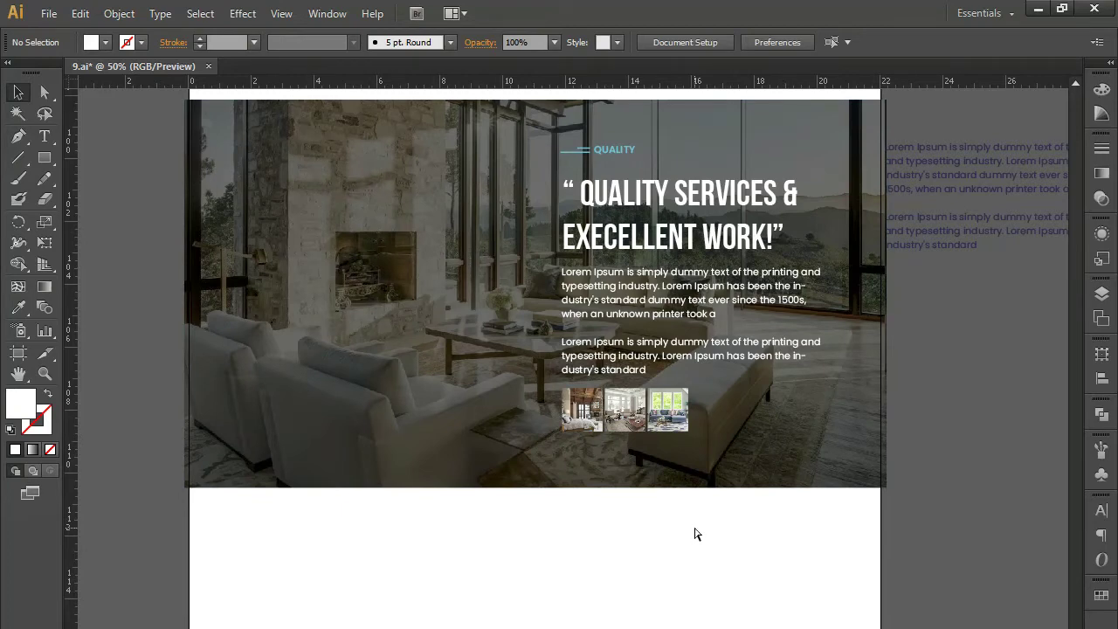
Step: Select the Explore Premium Windows section, drag it down the page and group it with Ctrl+G
key(ctrl+minus)
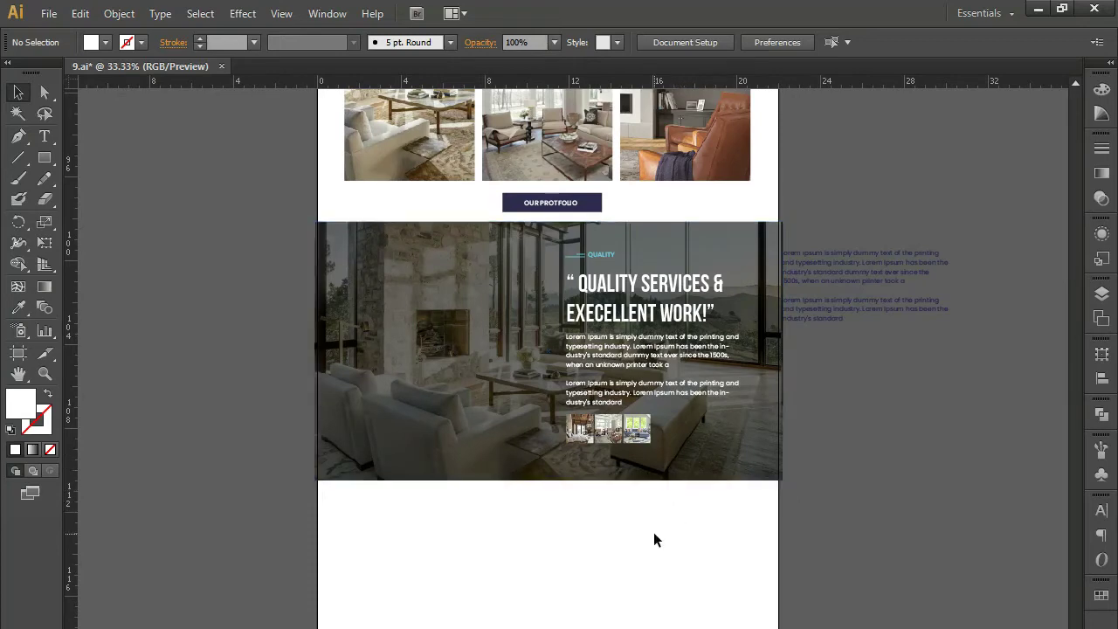
scroll(654, 369, up, 3)
scroll(592, 461, up, 2)
scroll(592, 461, up, 3)
scroll(436, 332, up, 3)
mouse_move(255, 204)
mouse_down()
mouse_move(597, 395)
mouse_move(264, 187)
mouse_move(714, 454)
mouse_move(698, 225)
mouse_up()
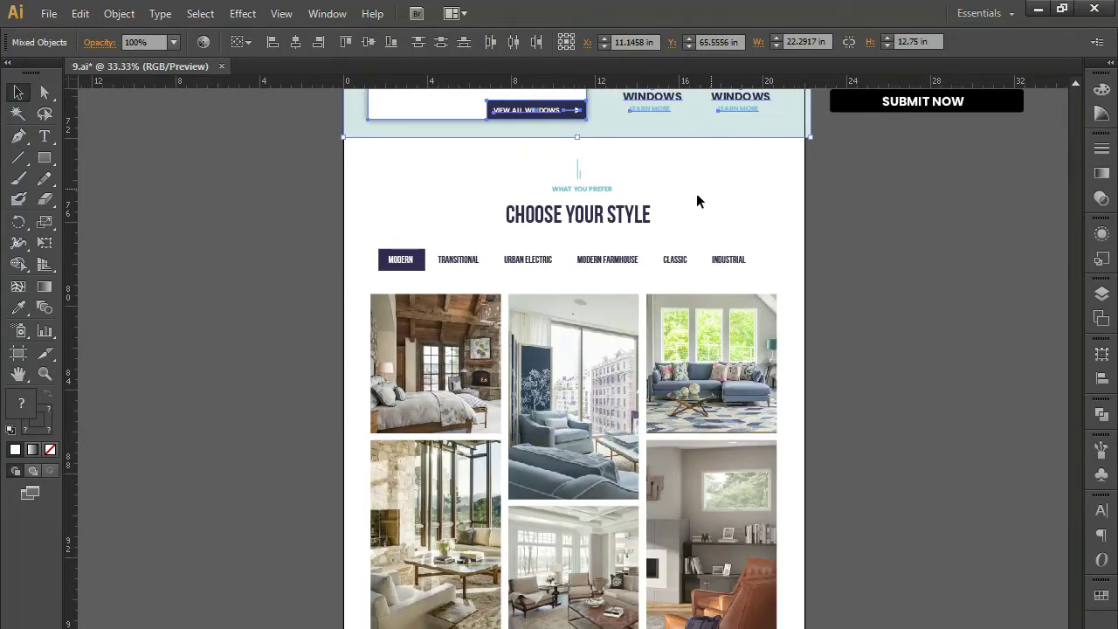
drag(564, 115, 563, 624)
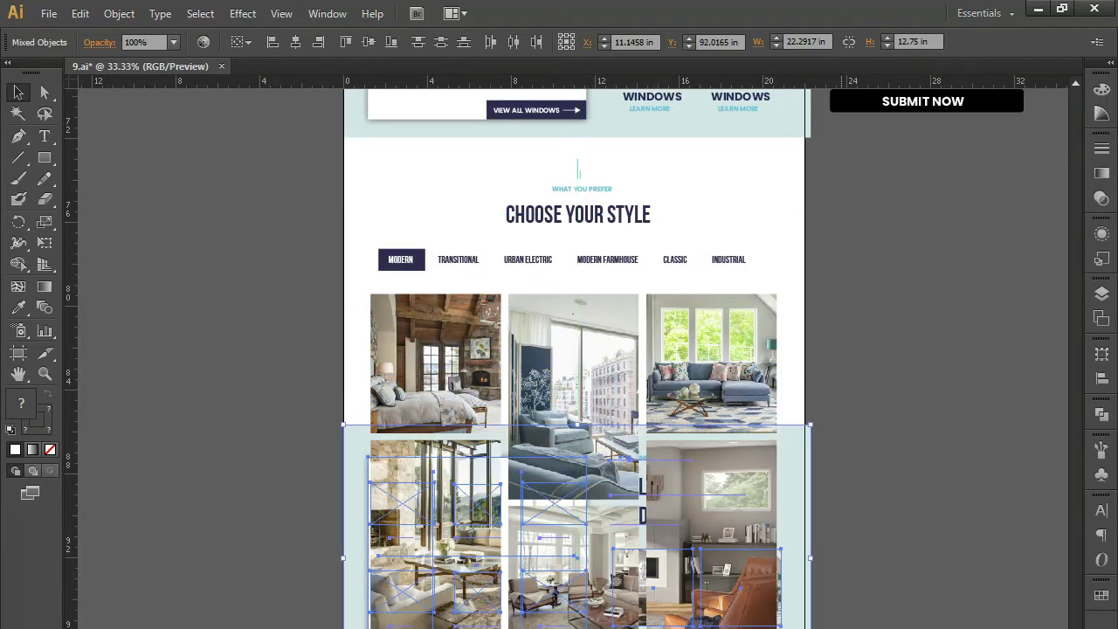
key(ctrl+g)
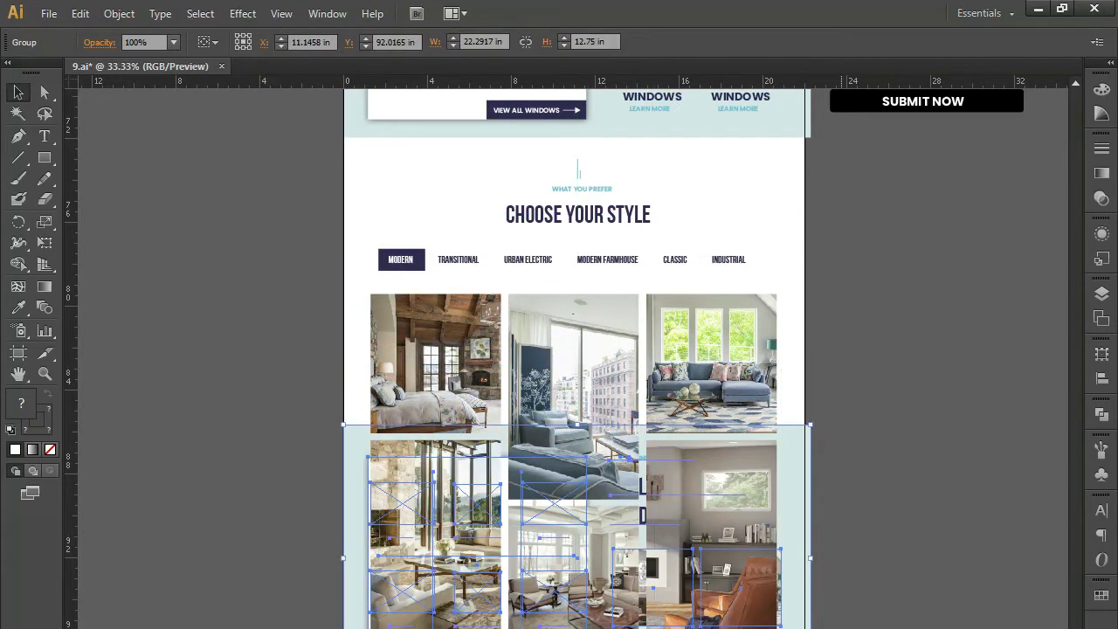
Step: Position the grouped windows section directly below the dark Quality Services section
scroll(789, 172, down, 10)
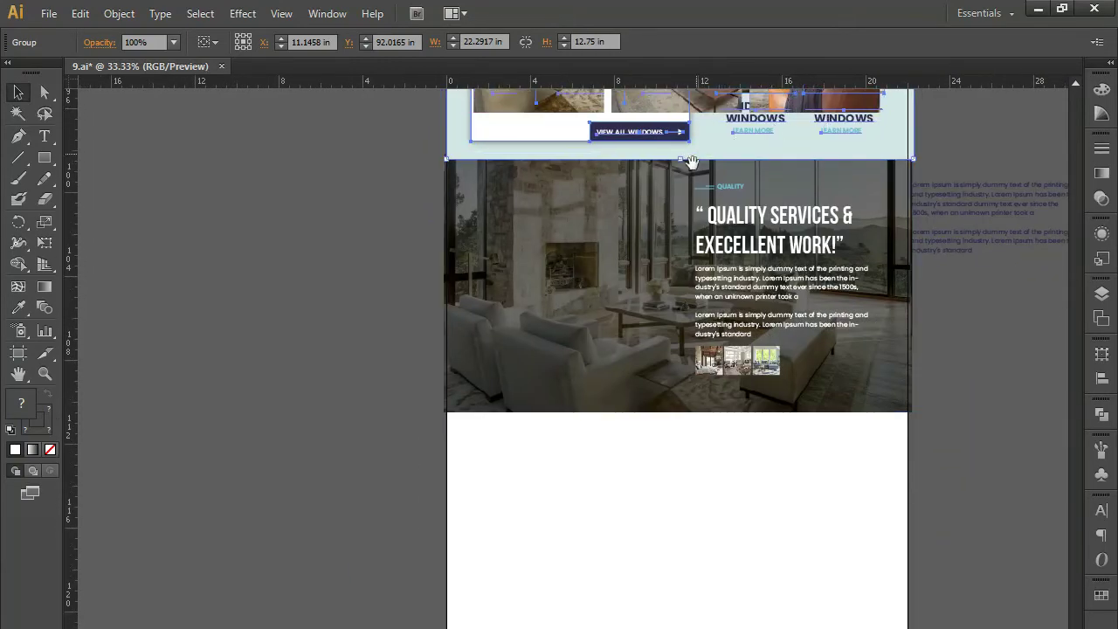
scroll(664, 350, up, 5)
mouse_move(502, 272)
mouse_down()
mouse_move(532, 556)
mouse_move(672, 550)
mouse_up()
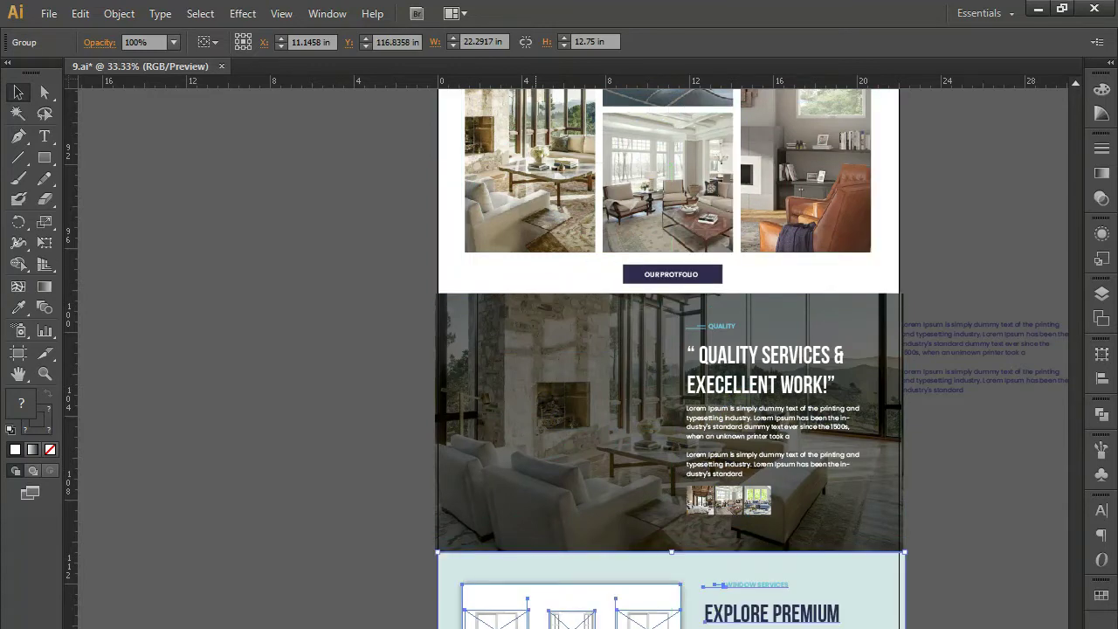
scroll(532, 562, down, 5)
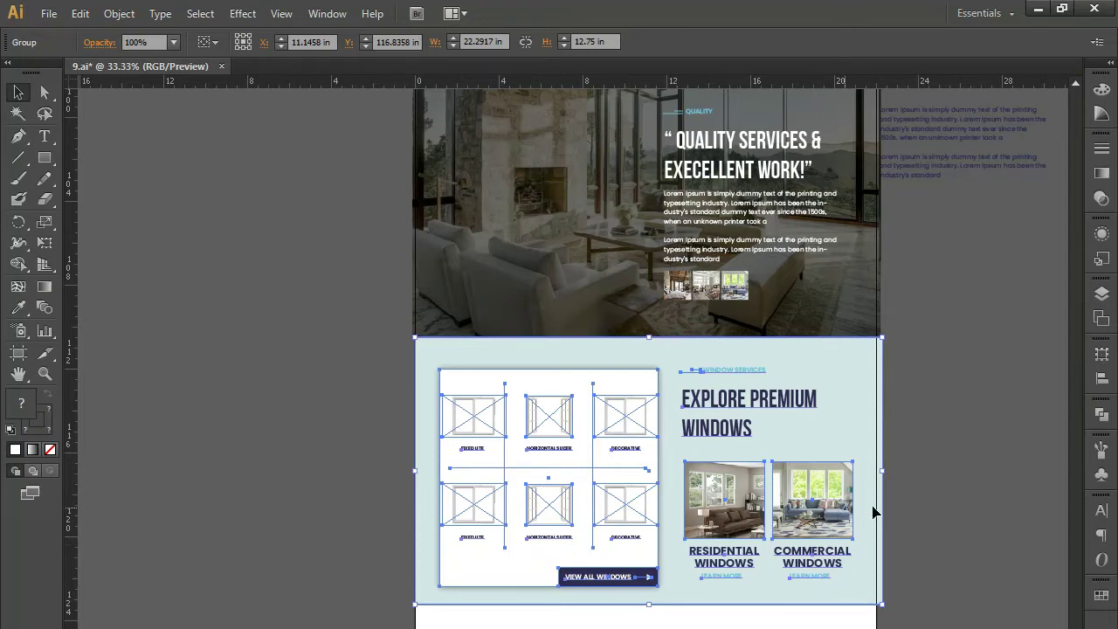
click(931, 502)
Step: Change the WINDOW SERVICES label to DOOR SERVICES
double_click(734, 375)
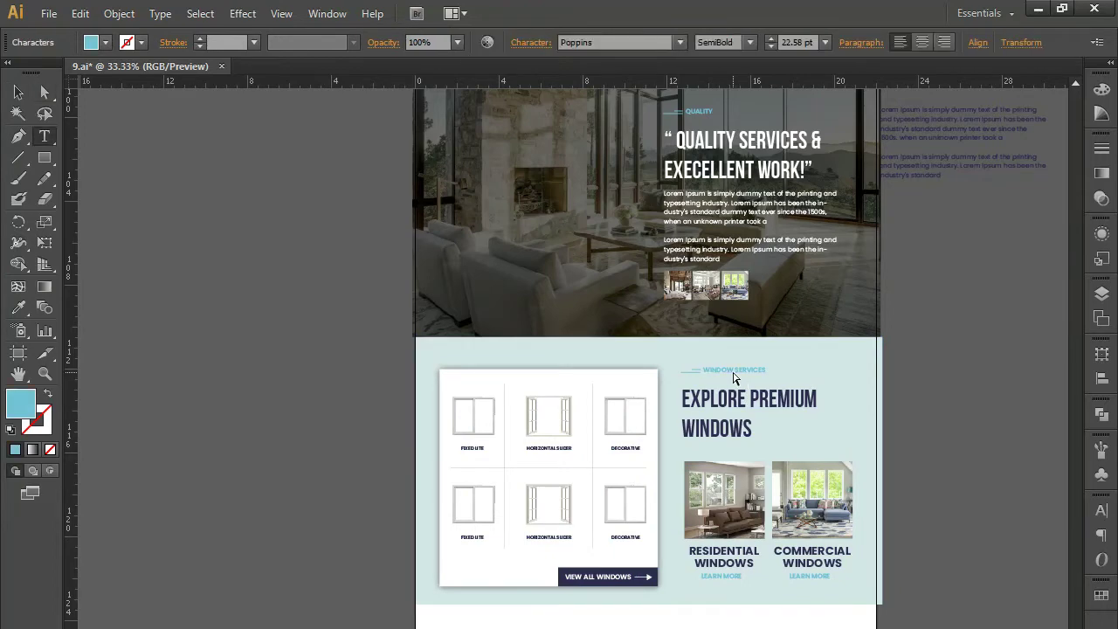
key(ctrl+equal)
key(ctrl+equal)
scroll(731, 369, down, 2)
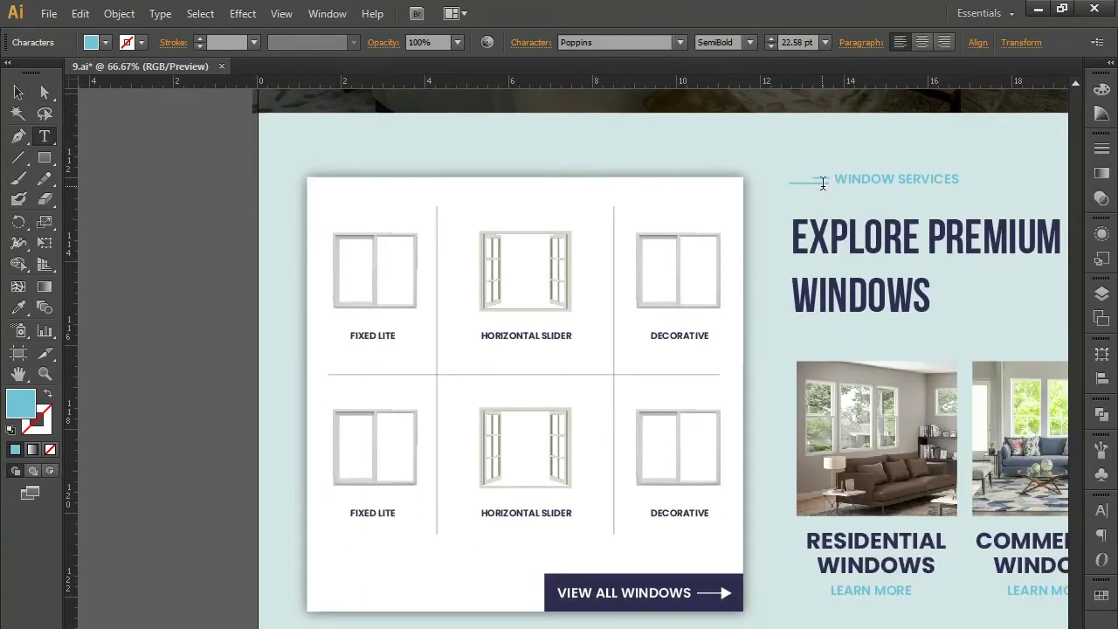
drag(838, 179, 895, 180)
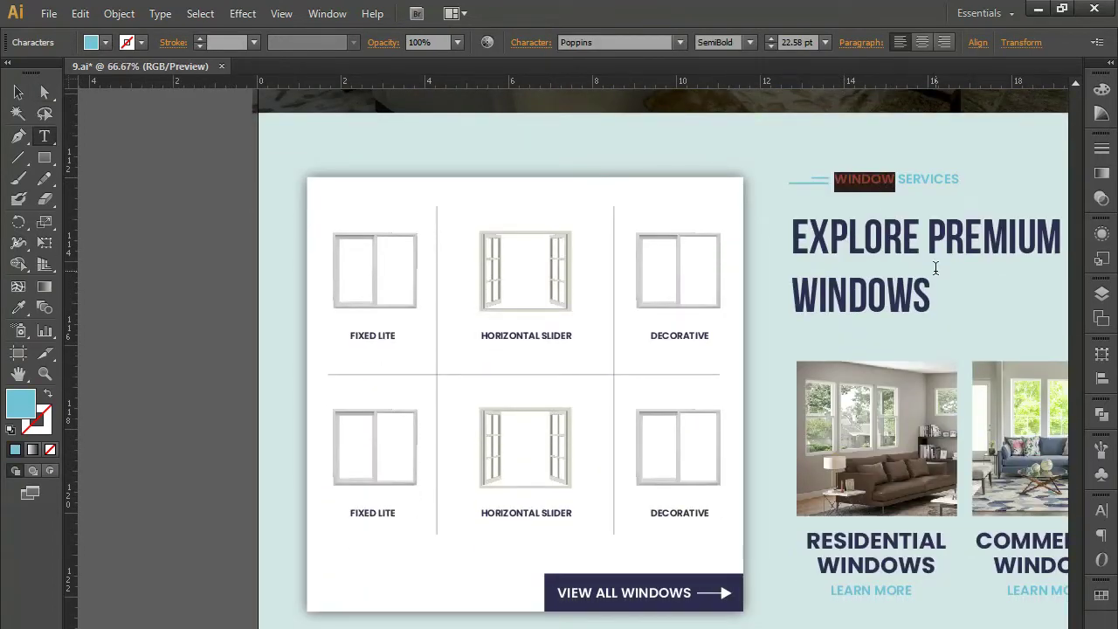
text(DOOR)
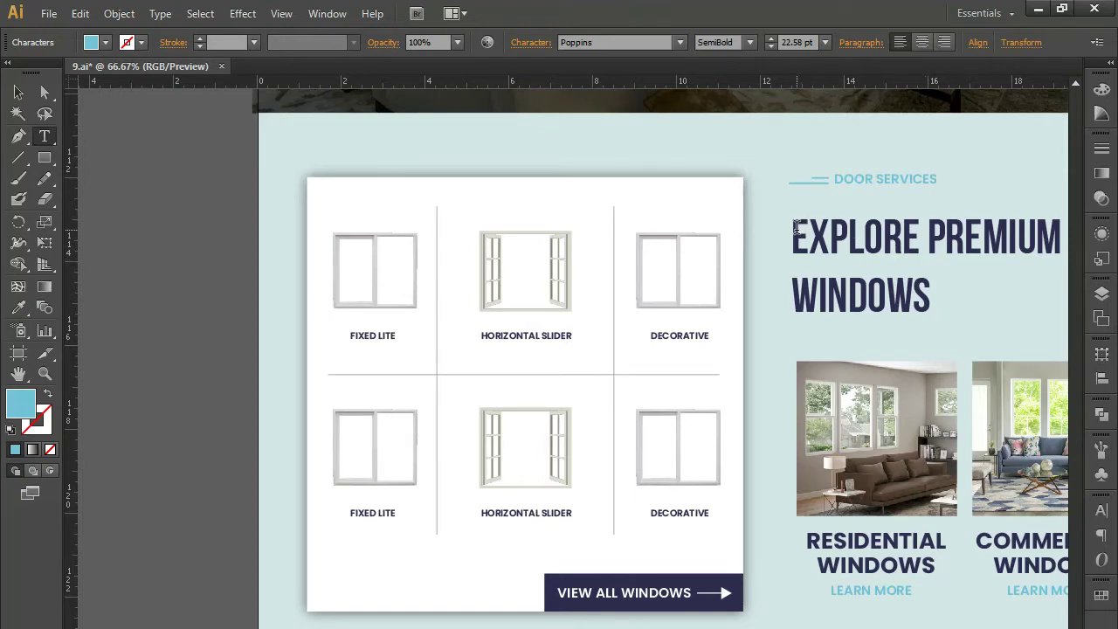
Step: Retype the EXPLORE PREMIUM WINDOWS heading as FIND YOUR DREAM DOOR NOW!, fixing typos
triple_click(823, 243)
text(FIND YO)
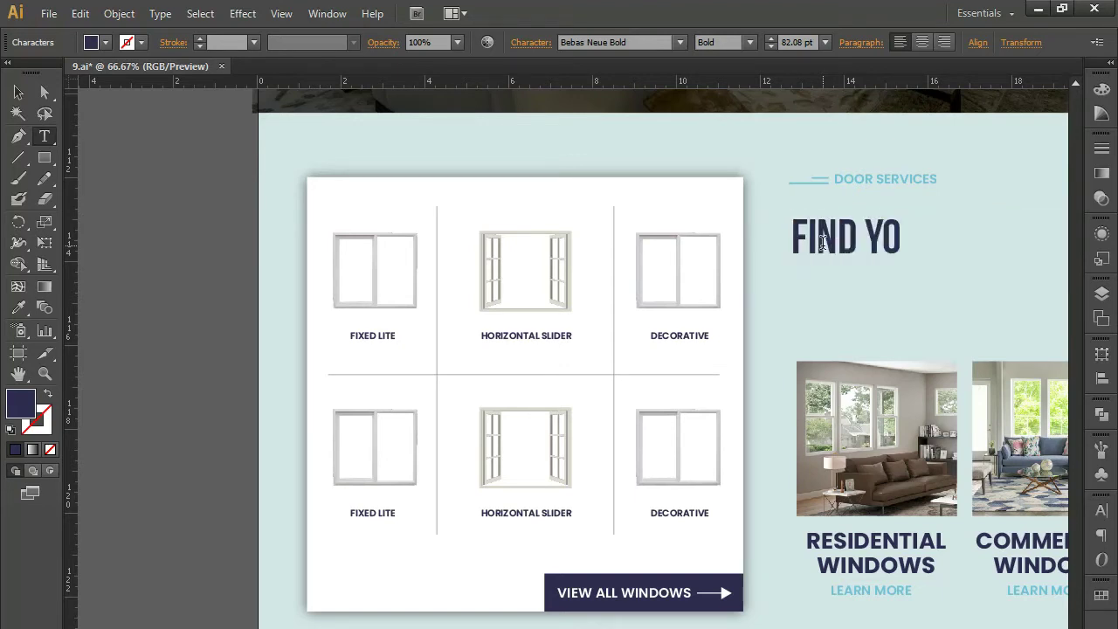
text(UR DREA)
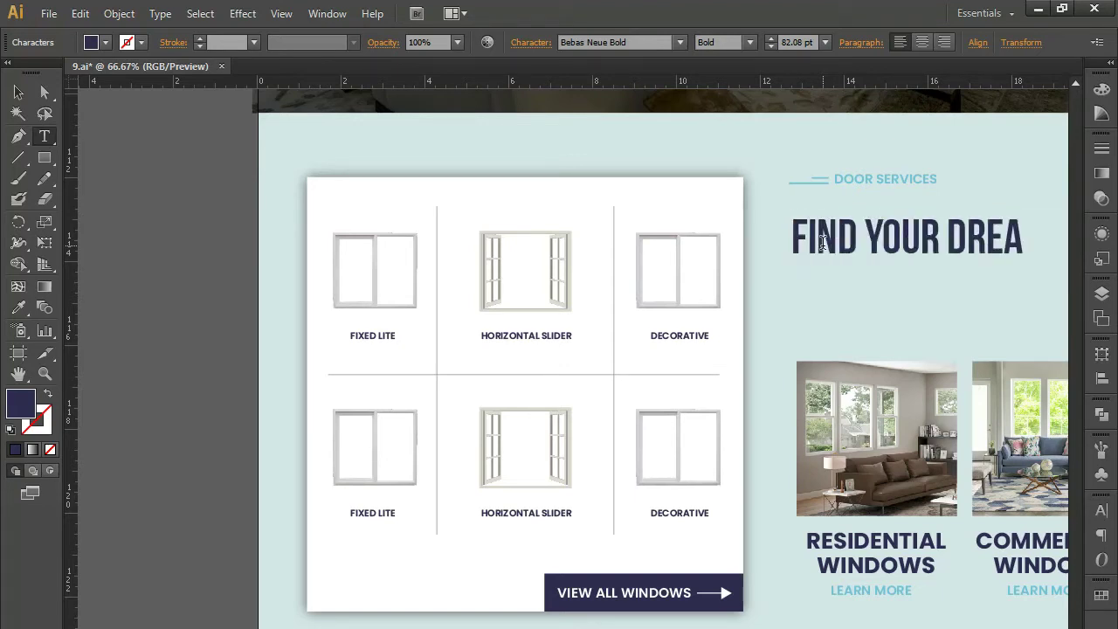
text(,)
key(BackSpace)
text(M)
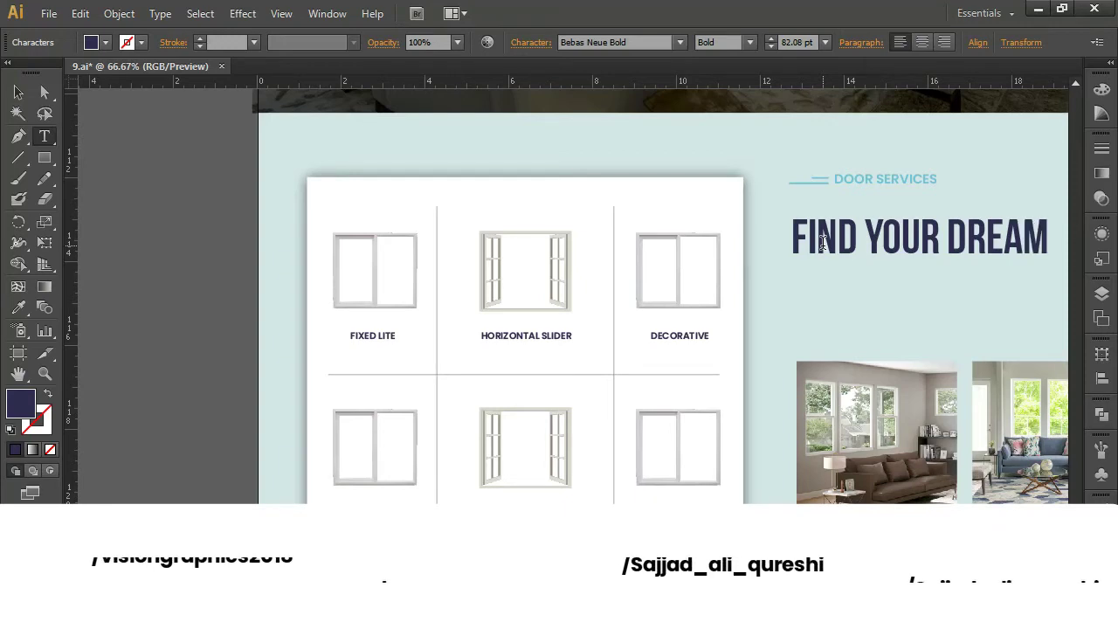
text( DOOR)
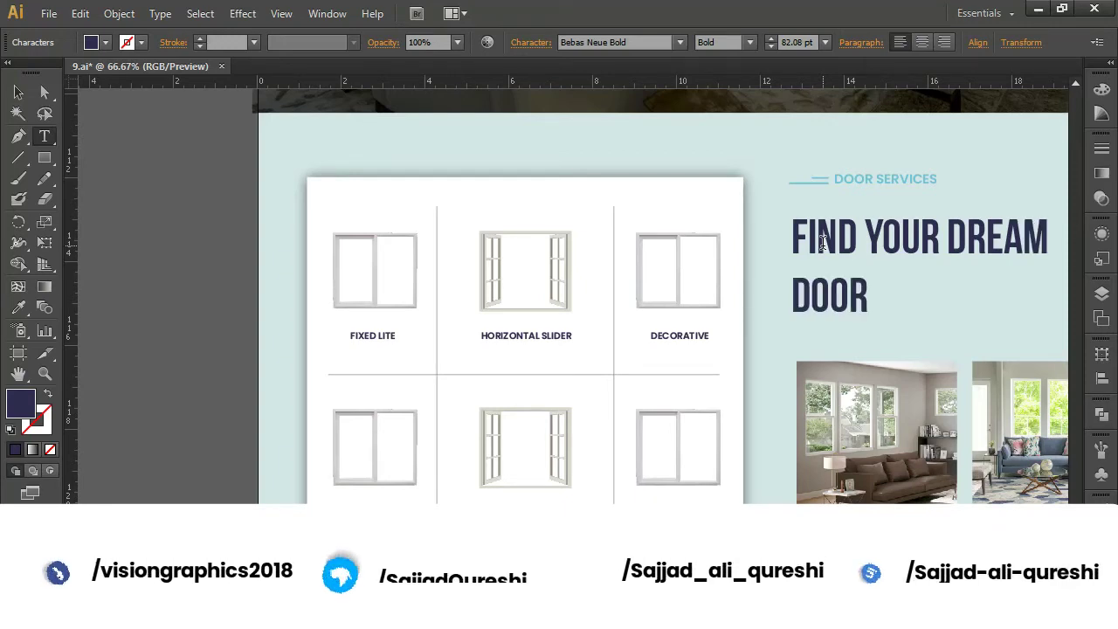
text( NOW)
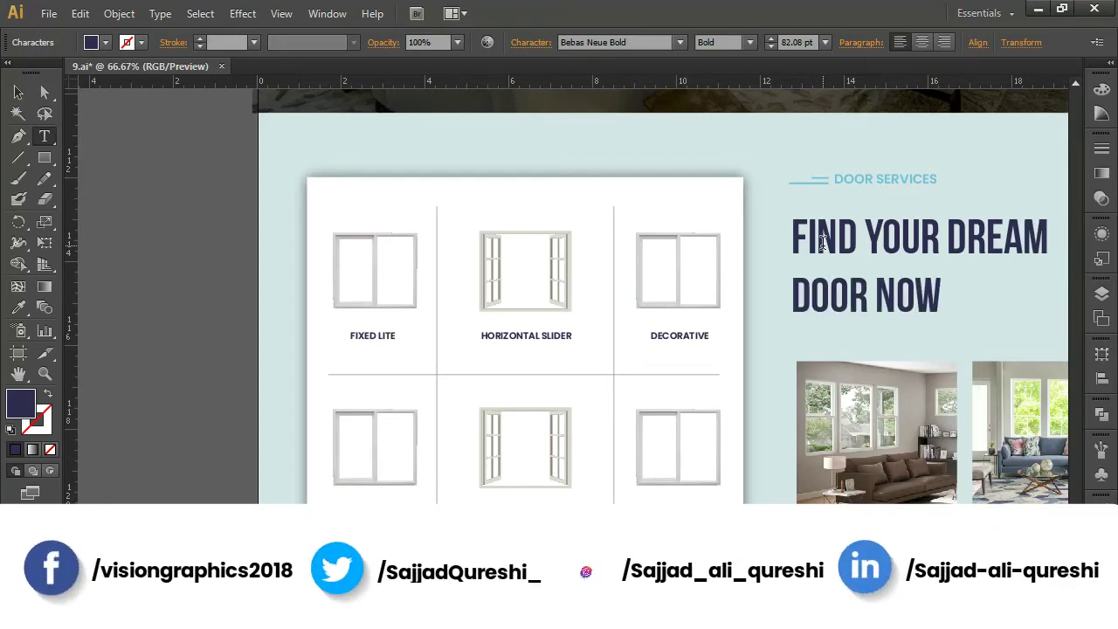
text(@)
key(BackSpace)
text(!)
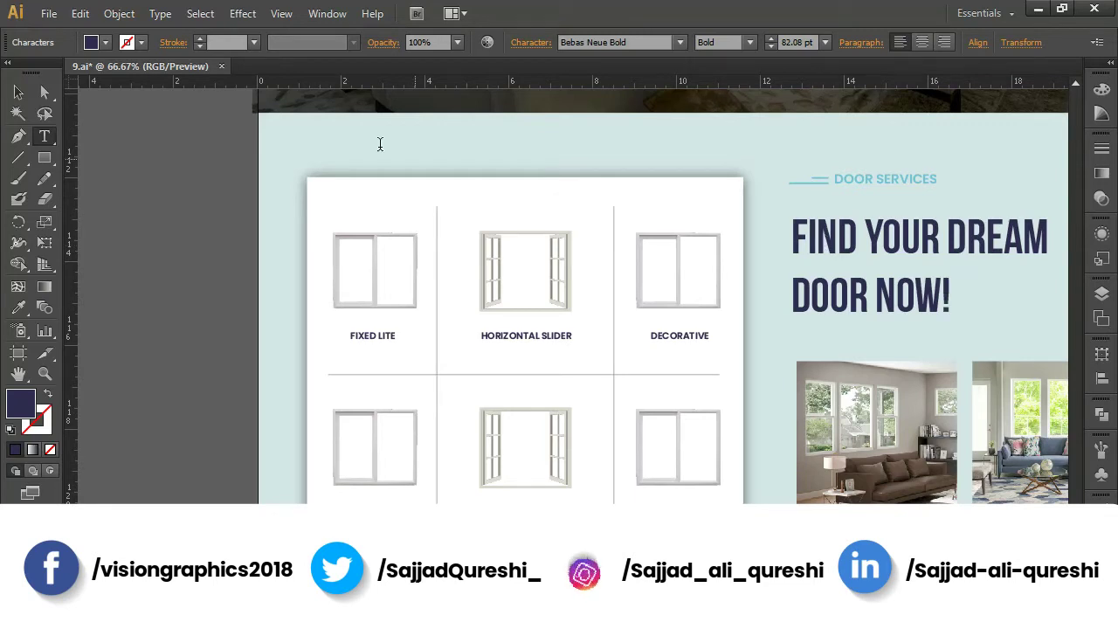
click(21, 94)
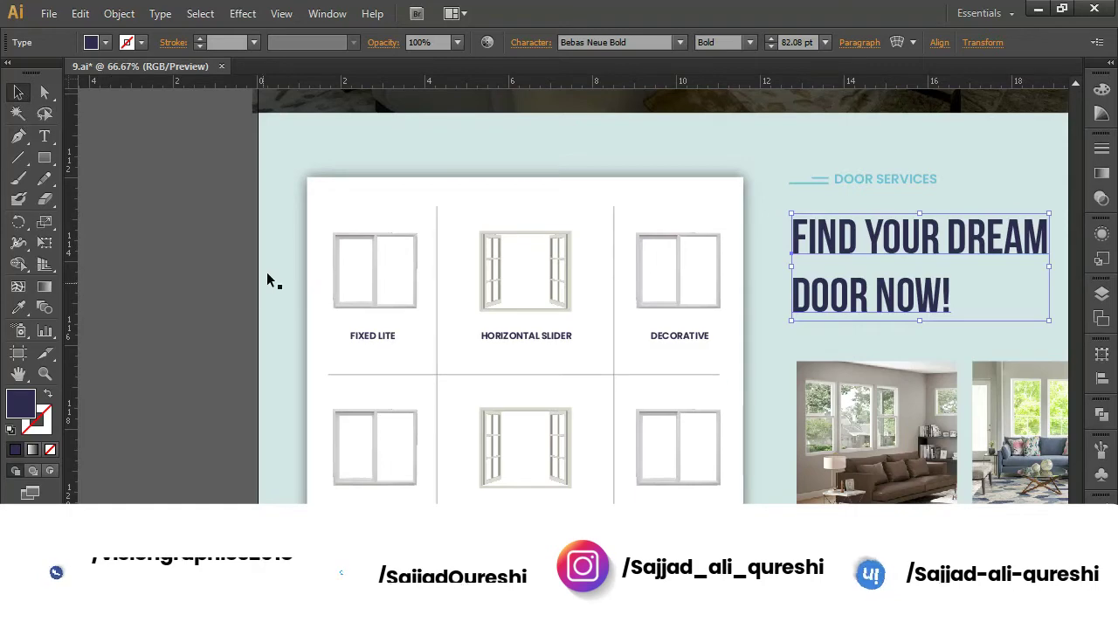
Step: Zoom out and marquee-select the window-types card objects in Outline view
scroll(594, 289, right, 2)
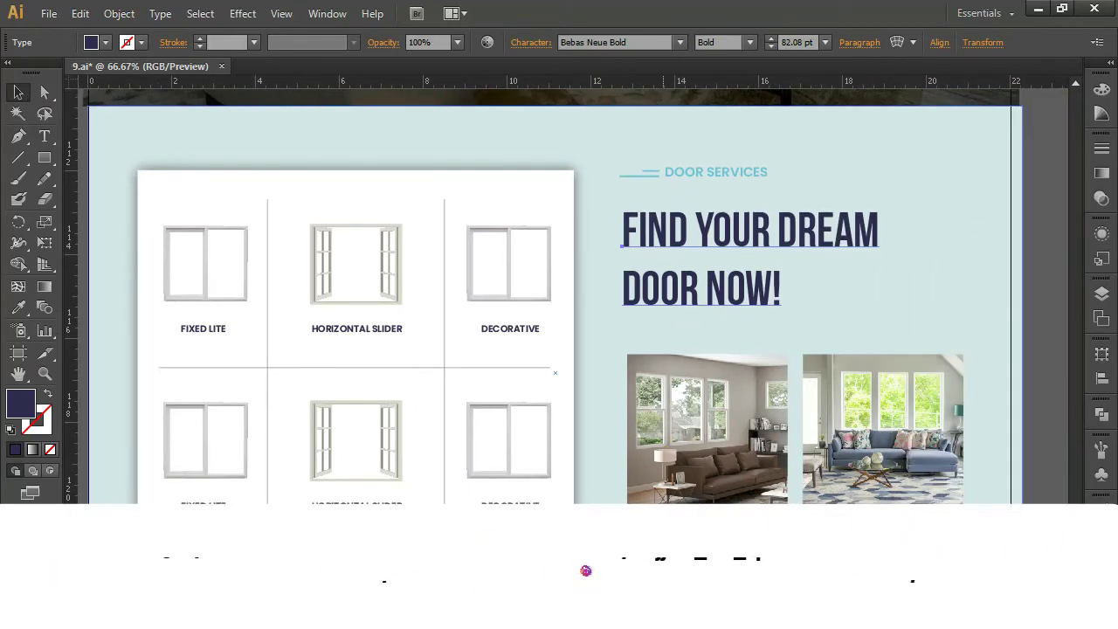
key(ctrl+minus)
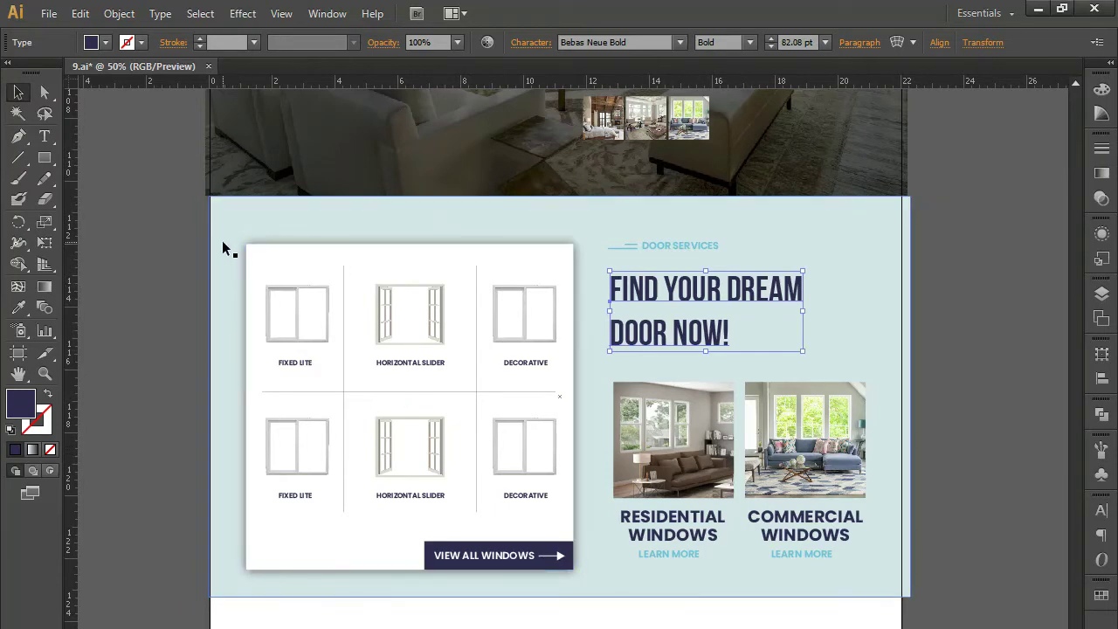
key(ctrl+shift+a)
key(ctrl+y)
drag(227, 239, 586, 586)
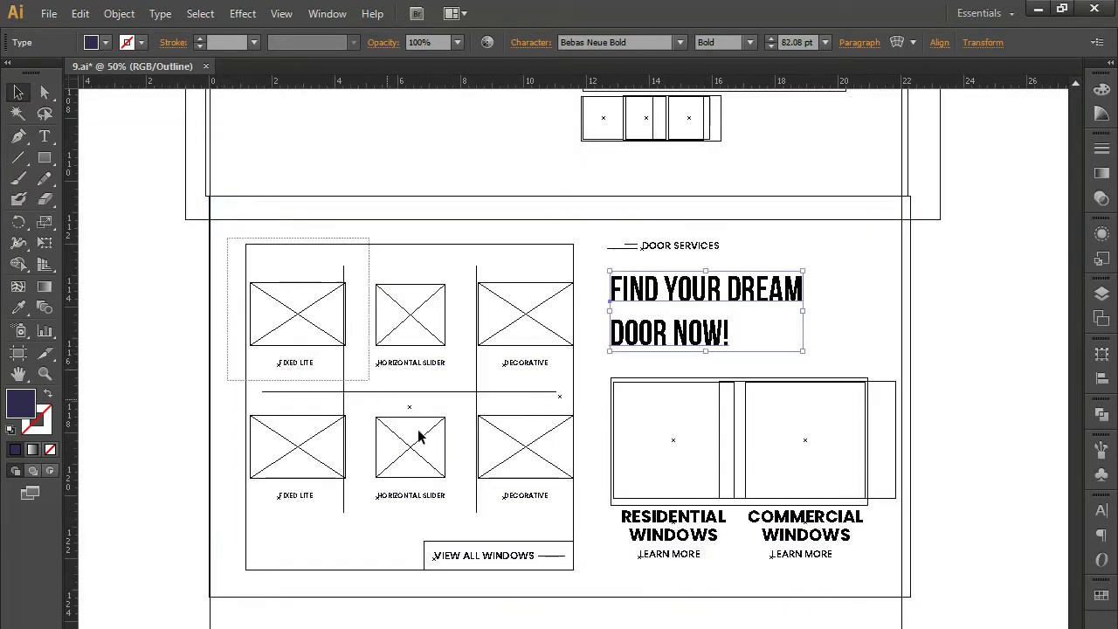
key(ctrl+y)
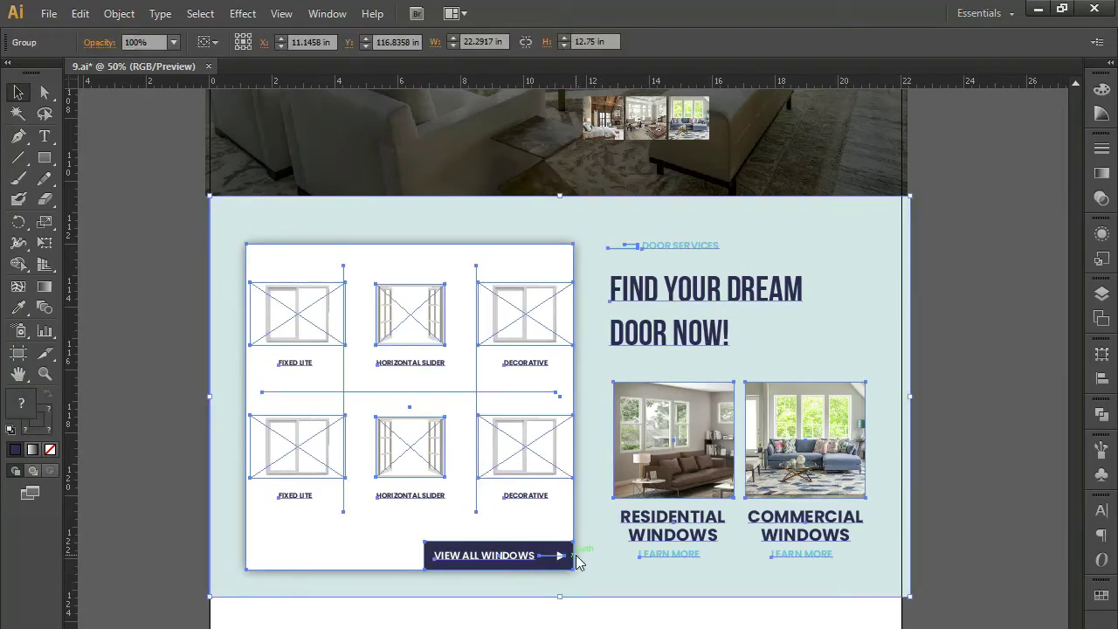
right_click(576, 555)
key(ctrl+shift+a)
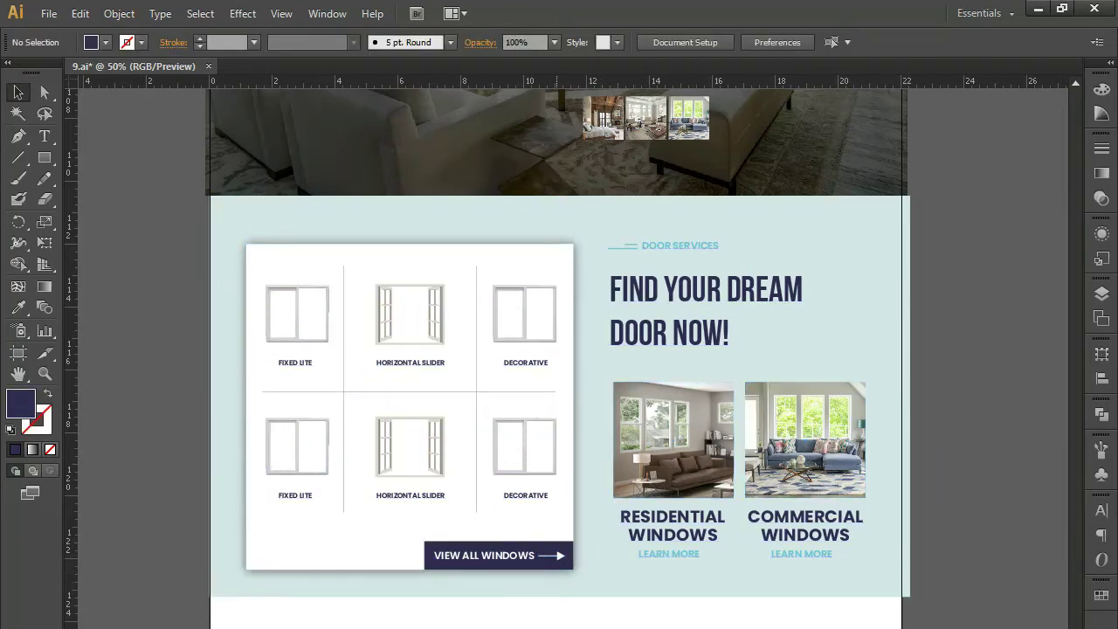
Step: Reselect the window-types card without its light-blue background and group it
key(ctrl+y)
drag(230, 237, 594, 583)
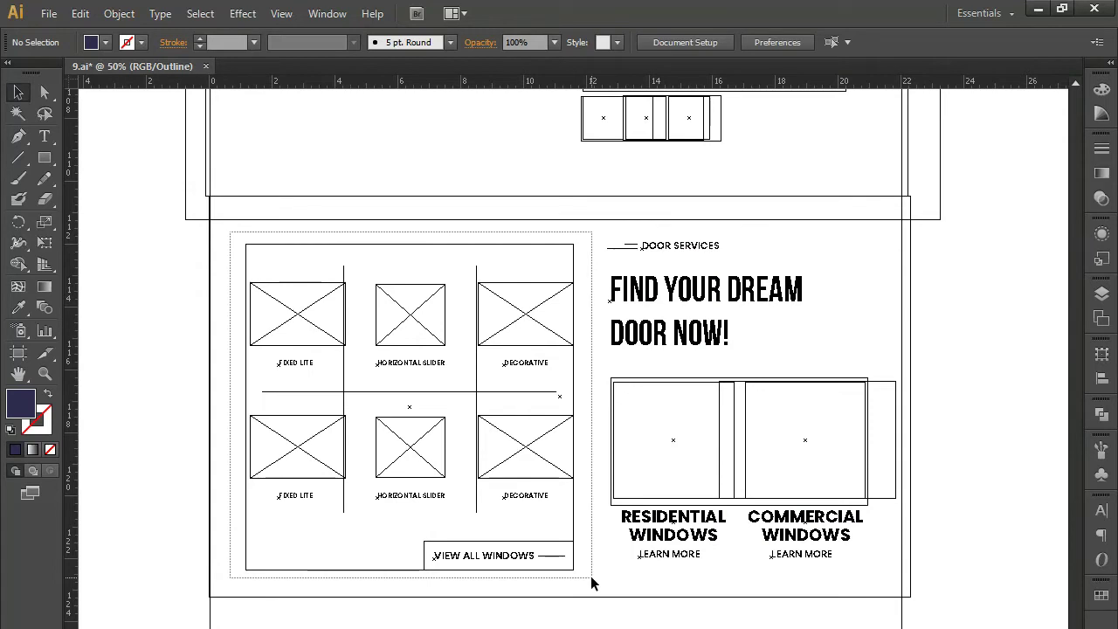
key(ctrl+y)
shift+click(608, 585)
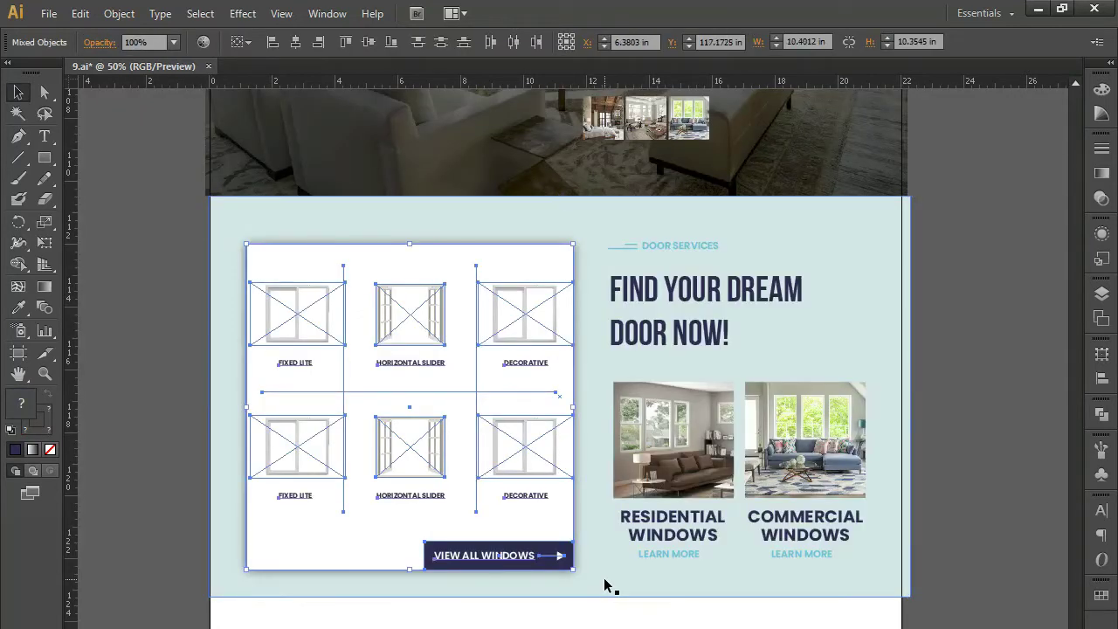
key(ctrl+g)
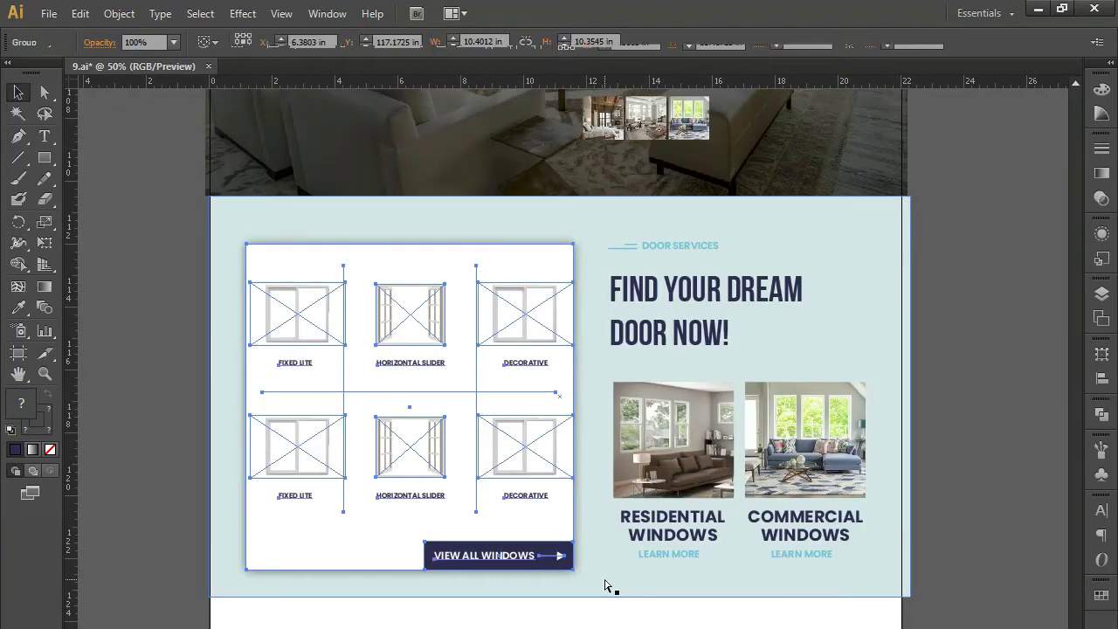
Step: Select and group the heading, label and photos column
key(ctrl+y)
drag(594, 232, 862, 569)
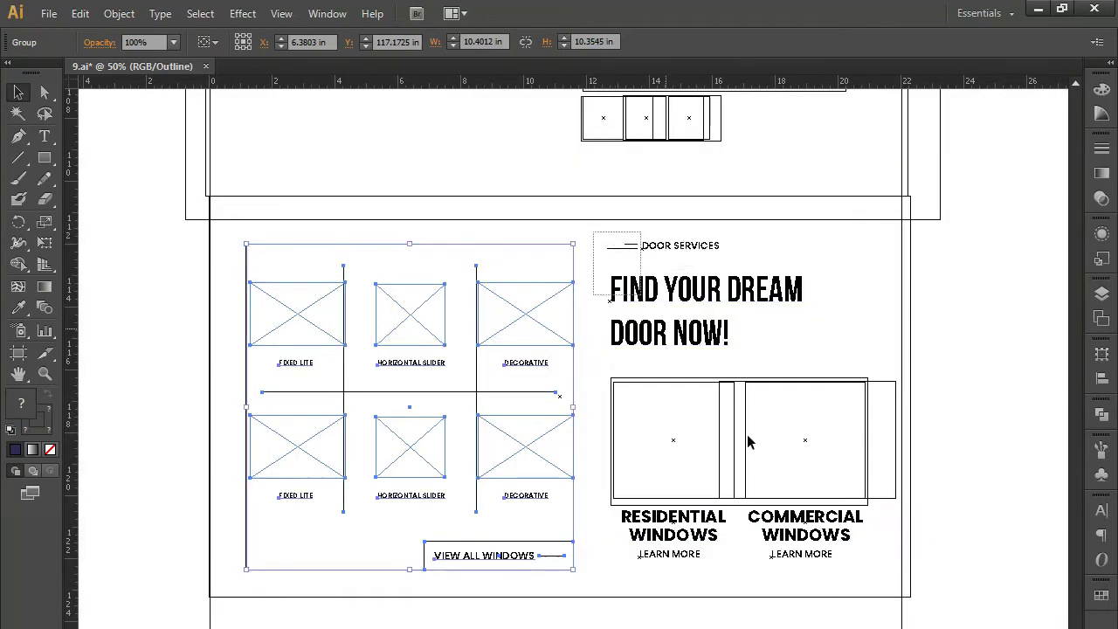
key(ctrl+y)
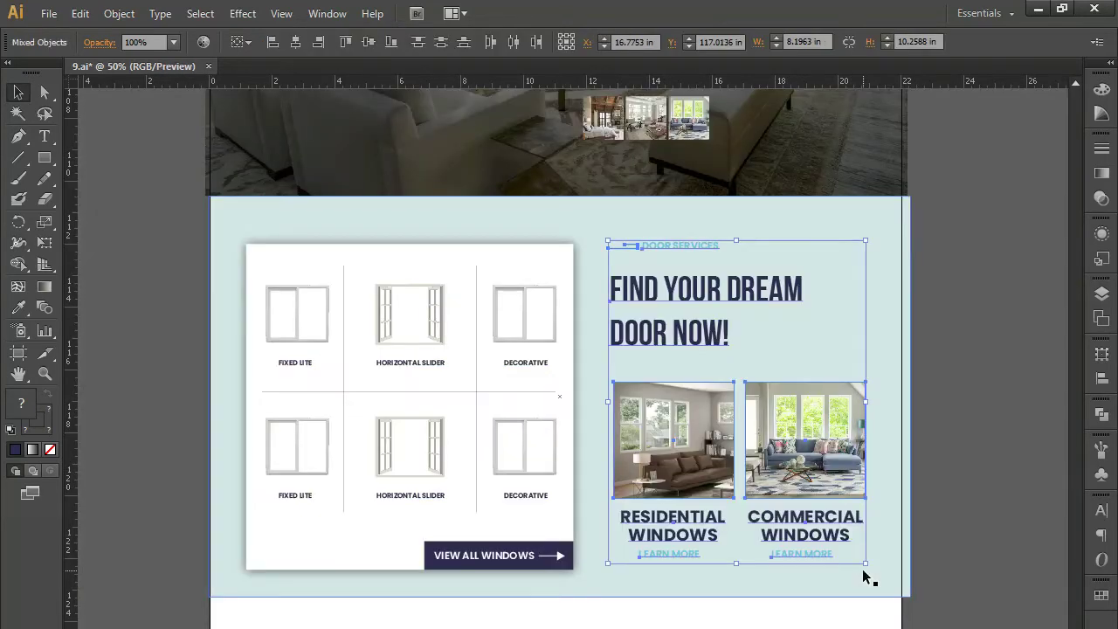
key(ctrl+g)
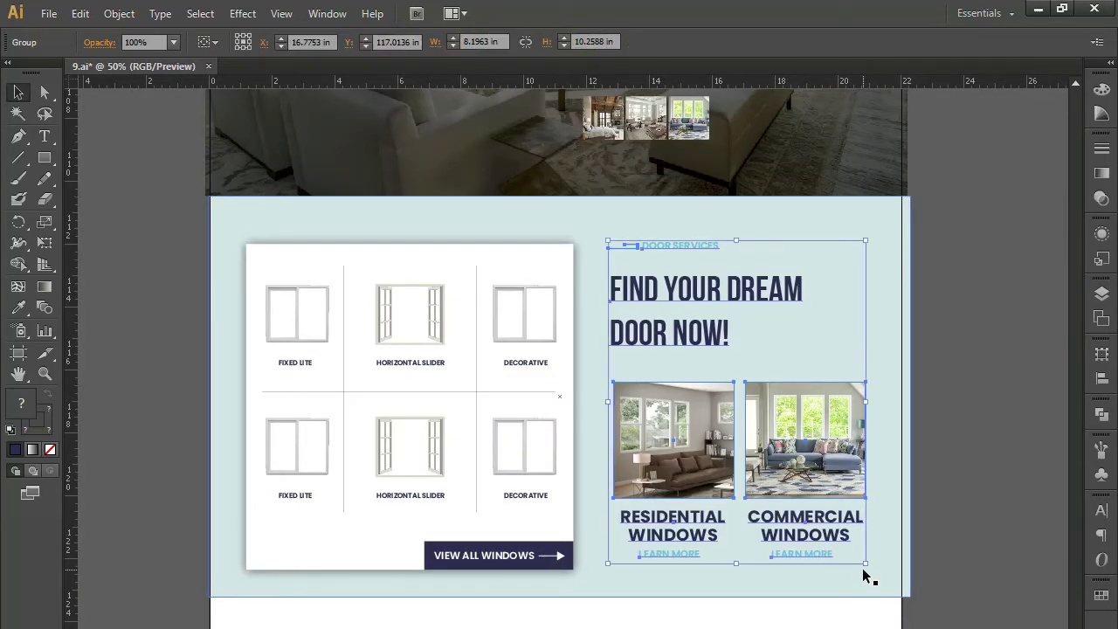
Step: Move the heading-and-photos group to the left and the window-types card to the right
drag(633, 403, 312, 373)
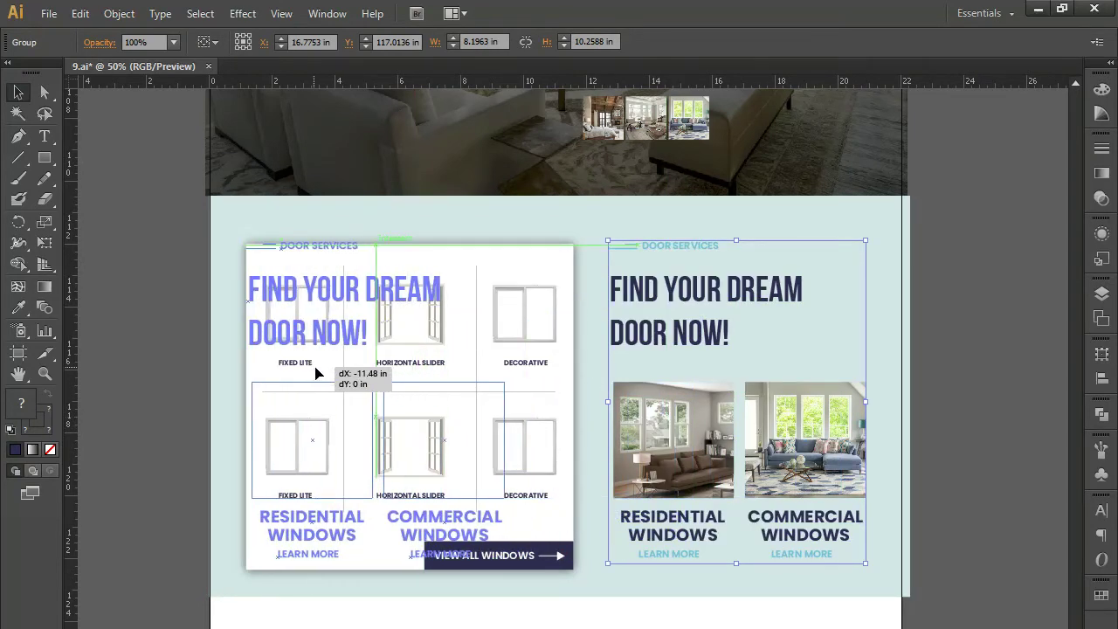
drag(313, 373, 315, 374)
click(564, 461)
drag(536, 448, 829, 483)
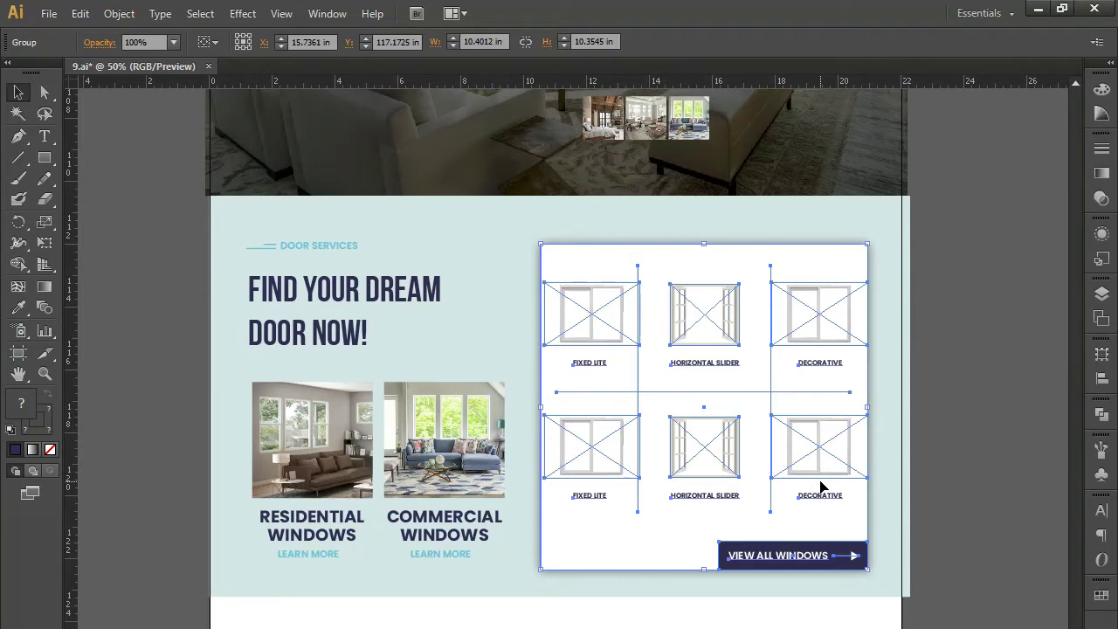
click(975, 409)
Step: Rename the FIXED LITE label to SOLID WOOD and HORIZONTAL SLIDER to TERRACE
key(a)
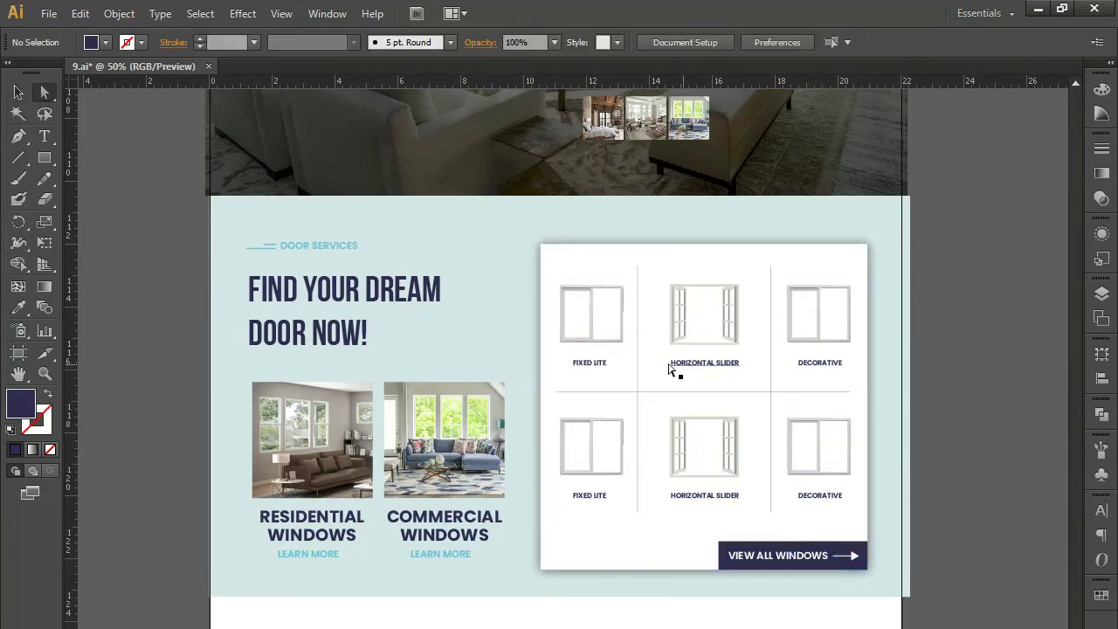
click(591, 363)
double_click(590, 363)
triple_click(590, 361)
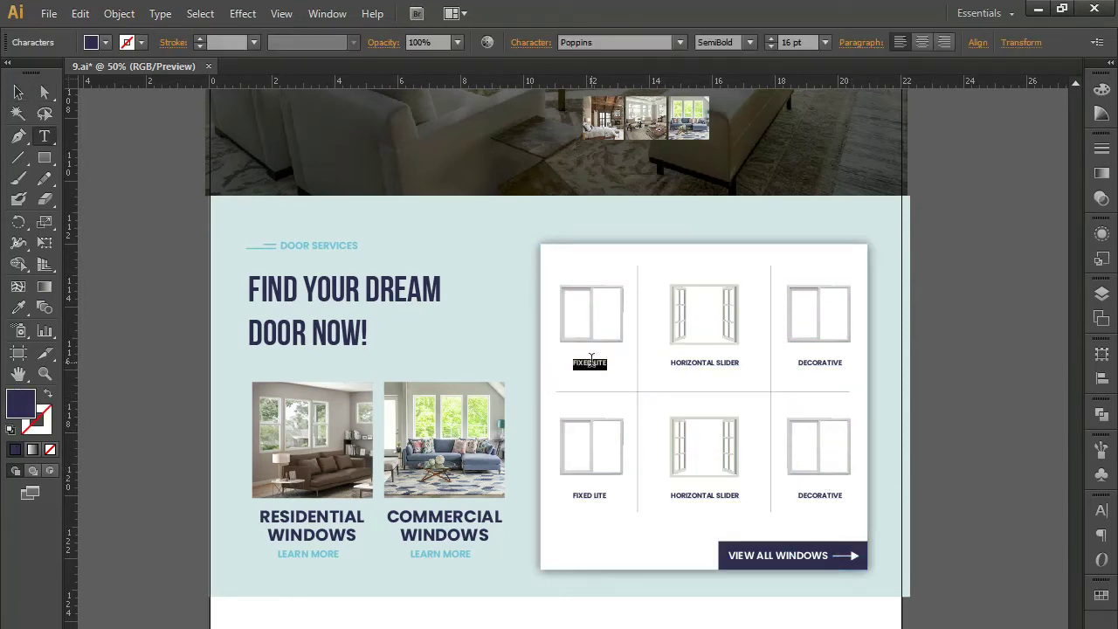
text(SOLID WOOD)
triple_click(716, 365)
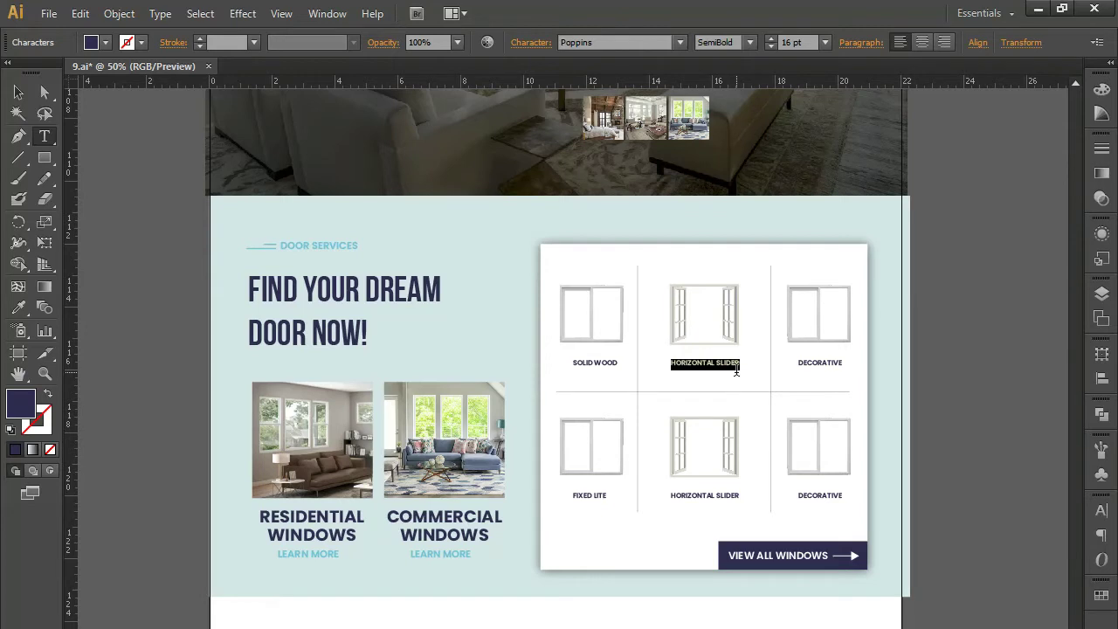
text(TERRACE)
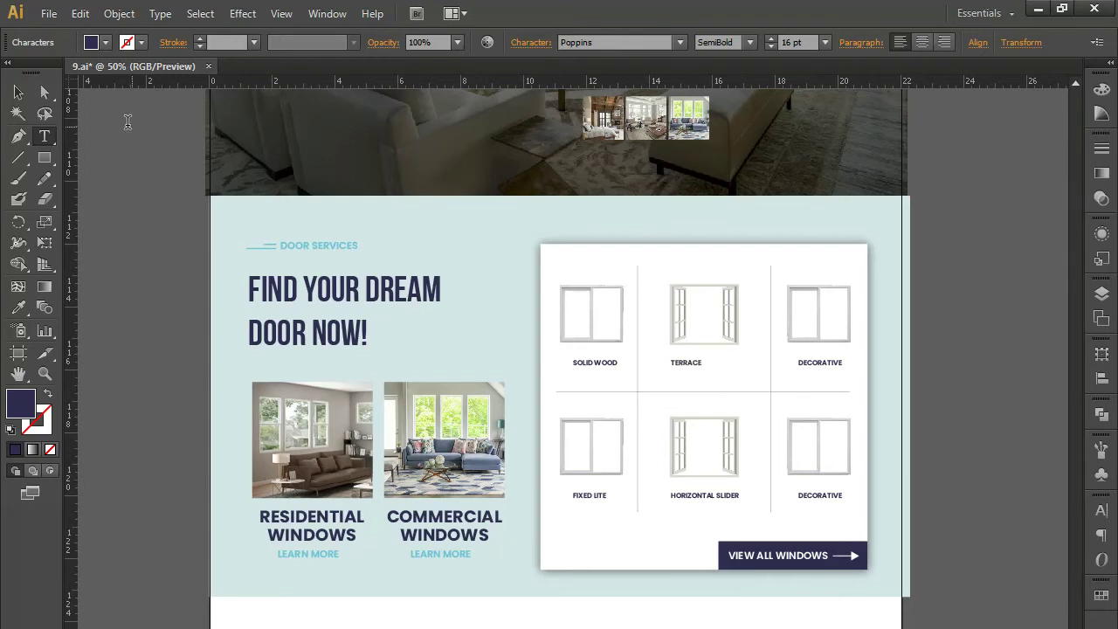
Step: Recentre the TERRACE and SOLID WOOD labels with small nudges
key(Escape)
key(shift+Right)
key(shift+Right)
key(shift+Right)
key(shift+Right)
click(51, 97)
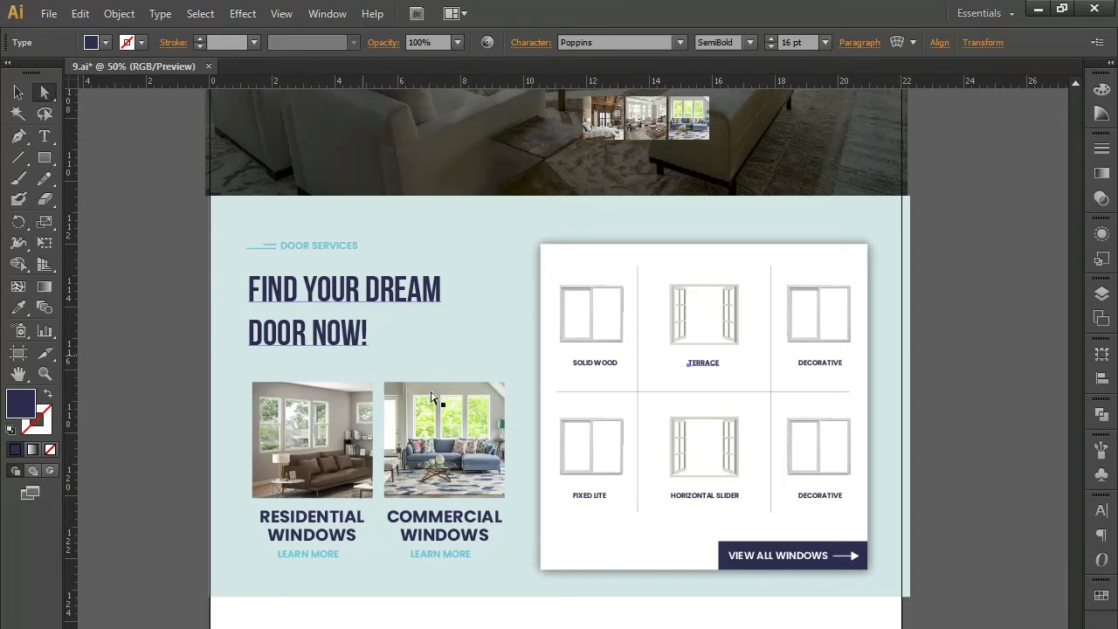
click(598, 365)
key(Left)
key(Left)
key(Left)
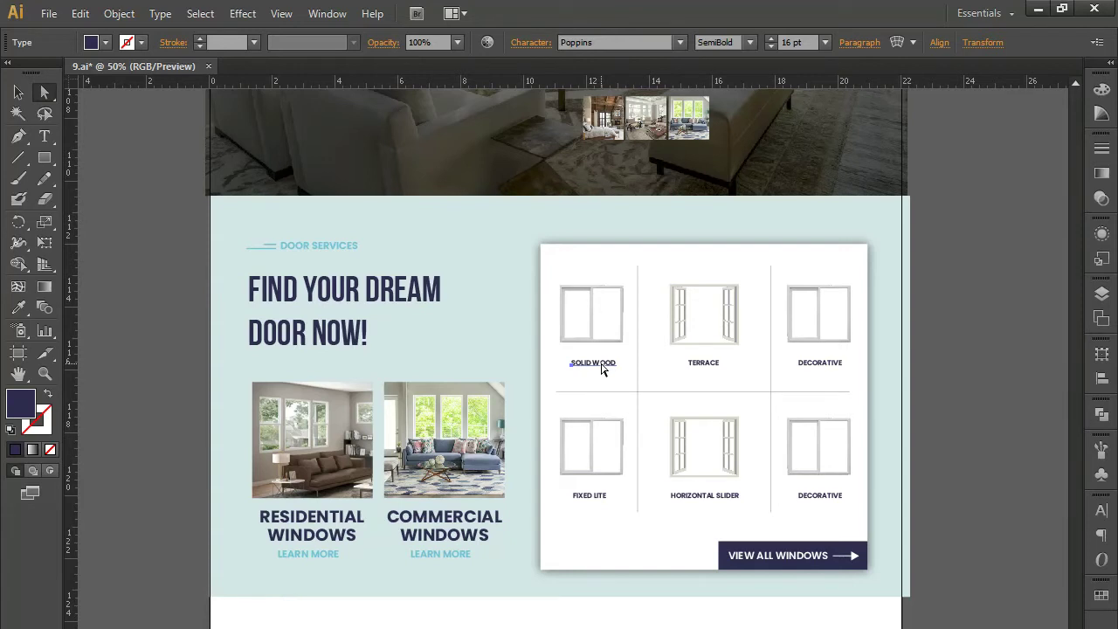
drag(576, 425, 564, 328)
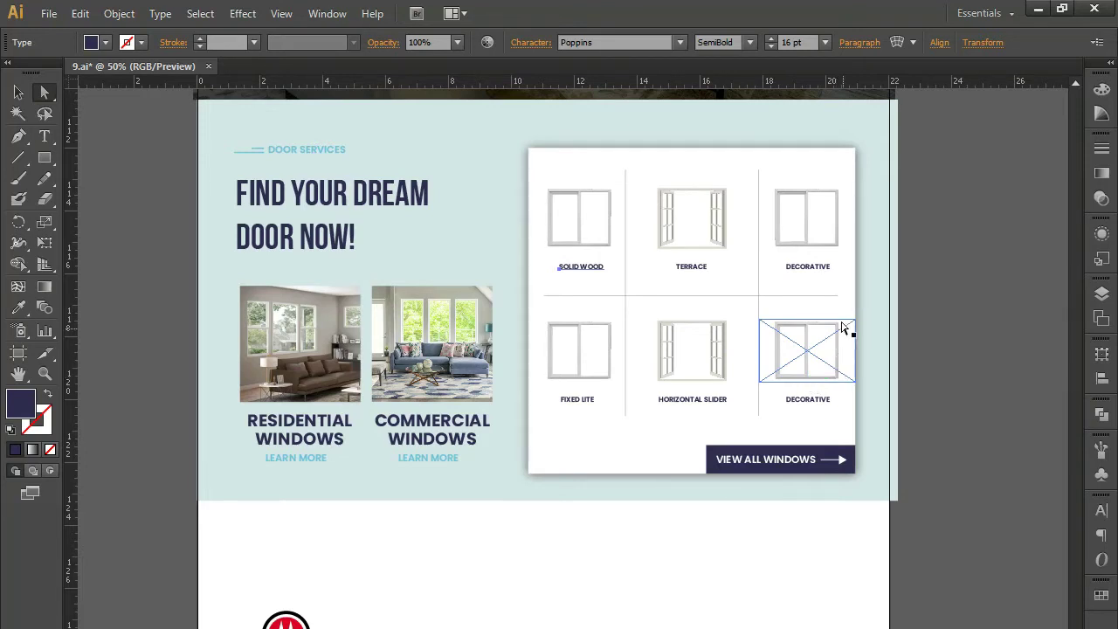
Step: Rename the top-right DECORATIVE label to FRENCH CLUB
key(t)
double_click(804, 282)
text(D)
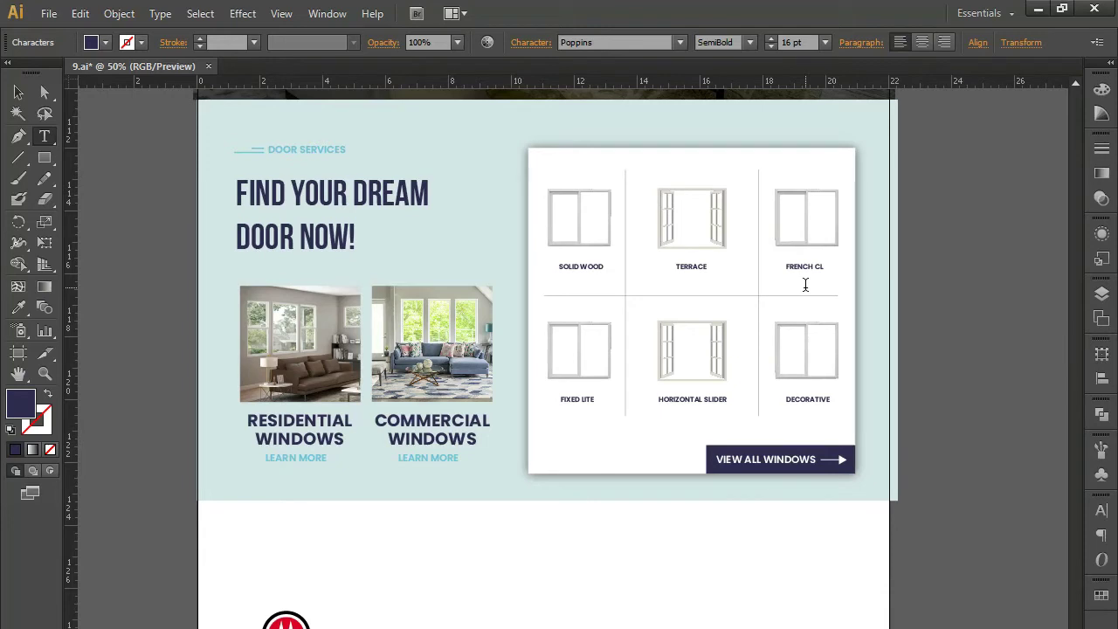
text(N)
click(45, 86)
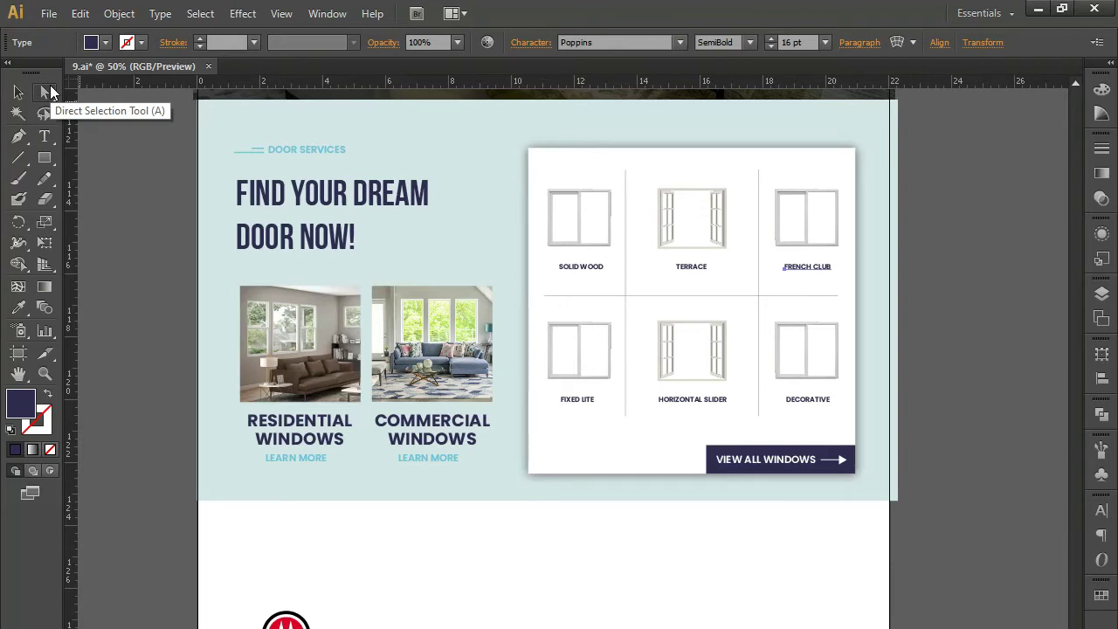
click(786, 467)
Step: Change the button text to VIEW ALL DOORS and nudge SOLID WOOD slightly left
key(t)
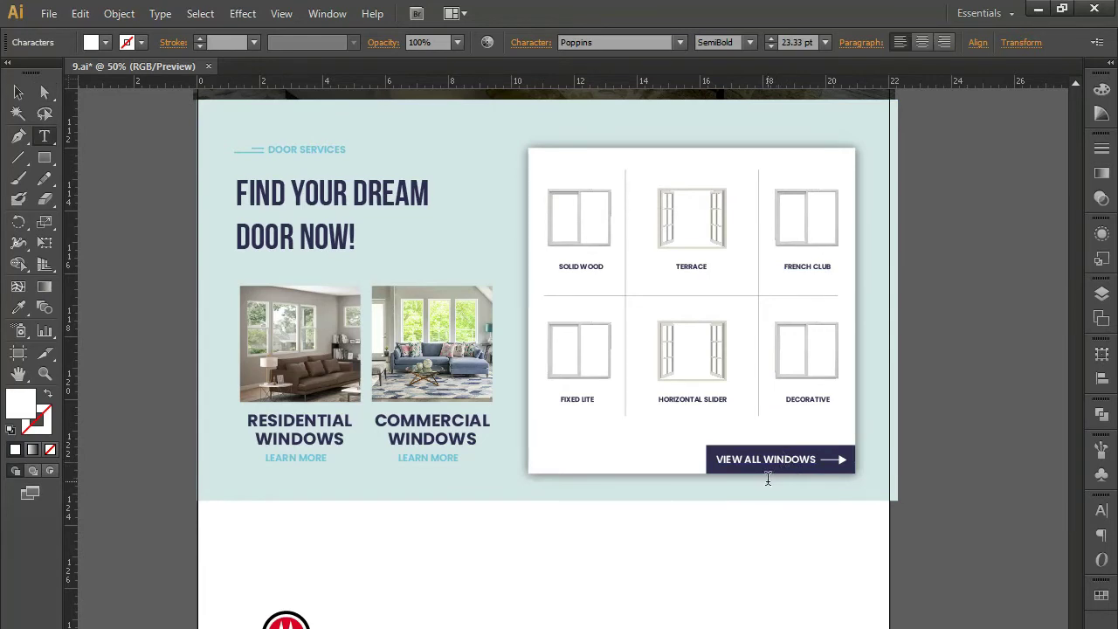
drag(760, 460, 817, 459)
text(D)
click(14, 98)
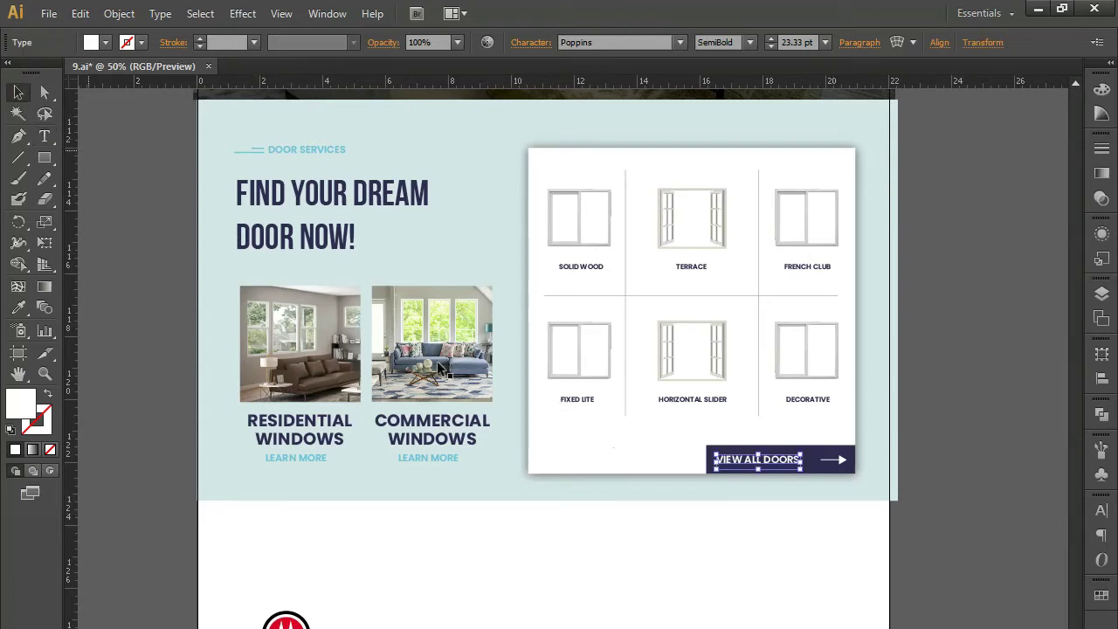
key(a)
click(589, 275)
key(Left)
key(Left)
key(Left)
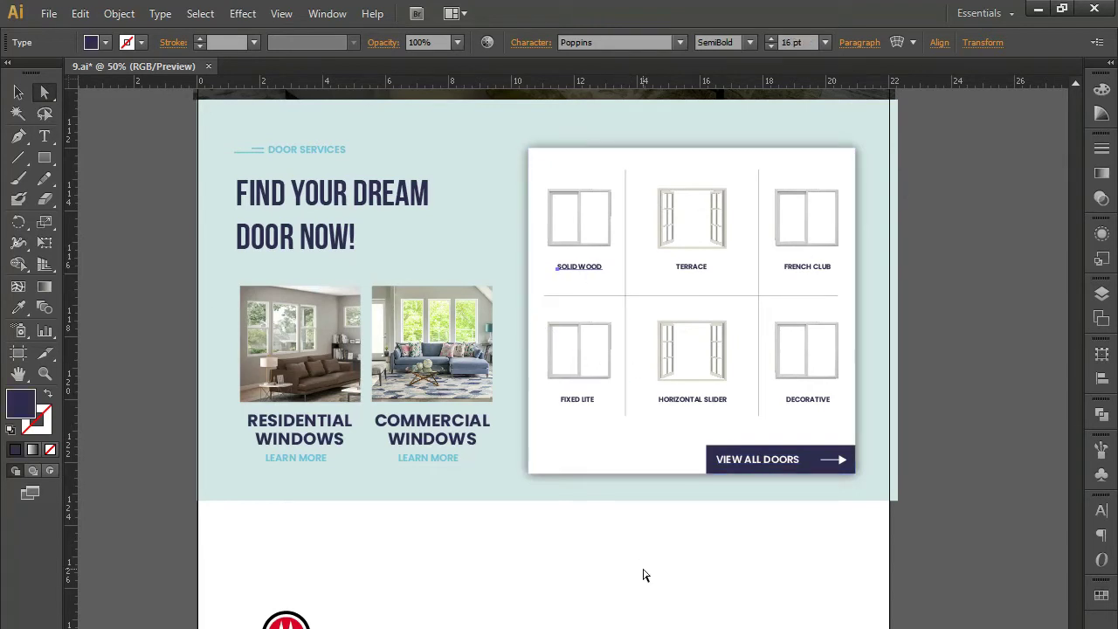
click(644, 574)
Step: Shrink the dark door image and place it over the Terrace window
click(20, 93)
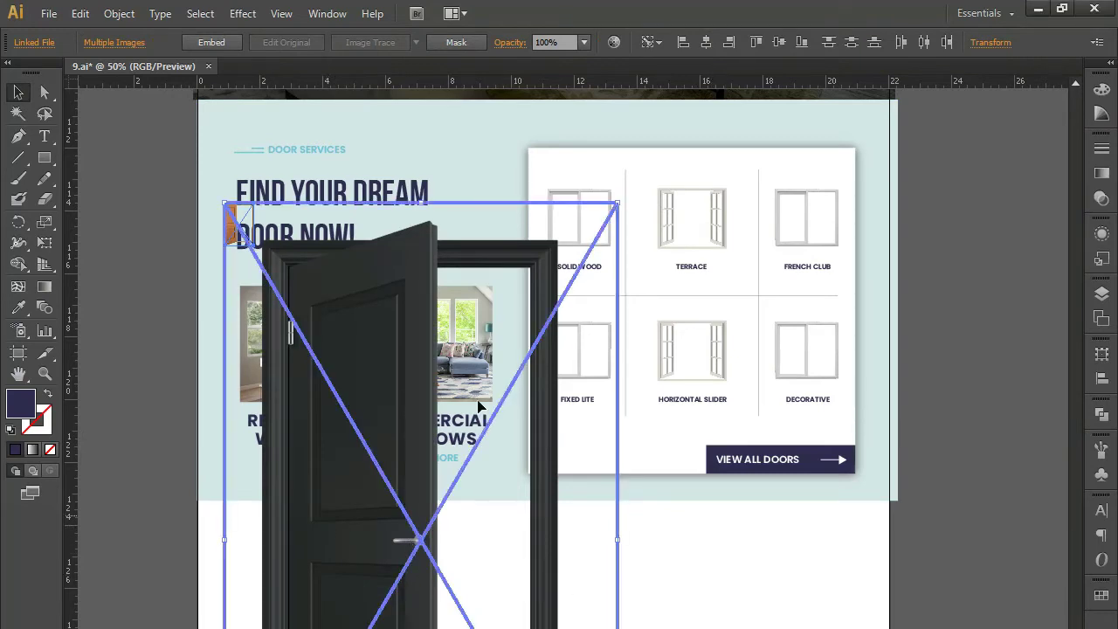
click(930, 536)
drag(562, 460, 714, 449)
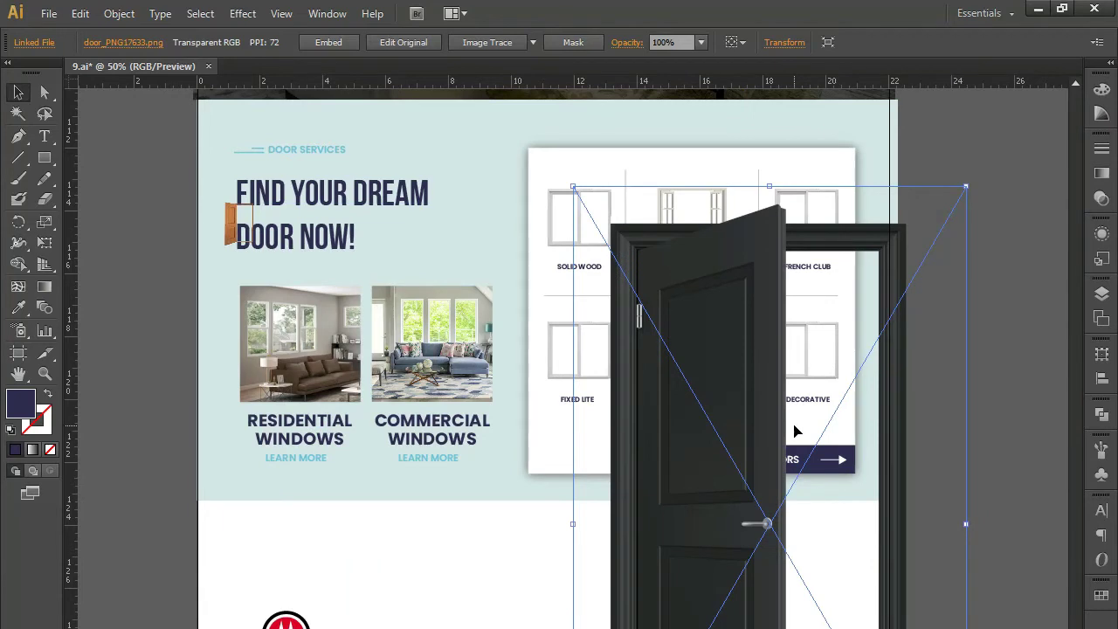
drag(965, 186, 820, 434)
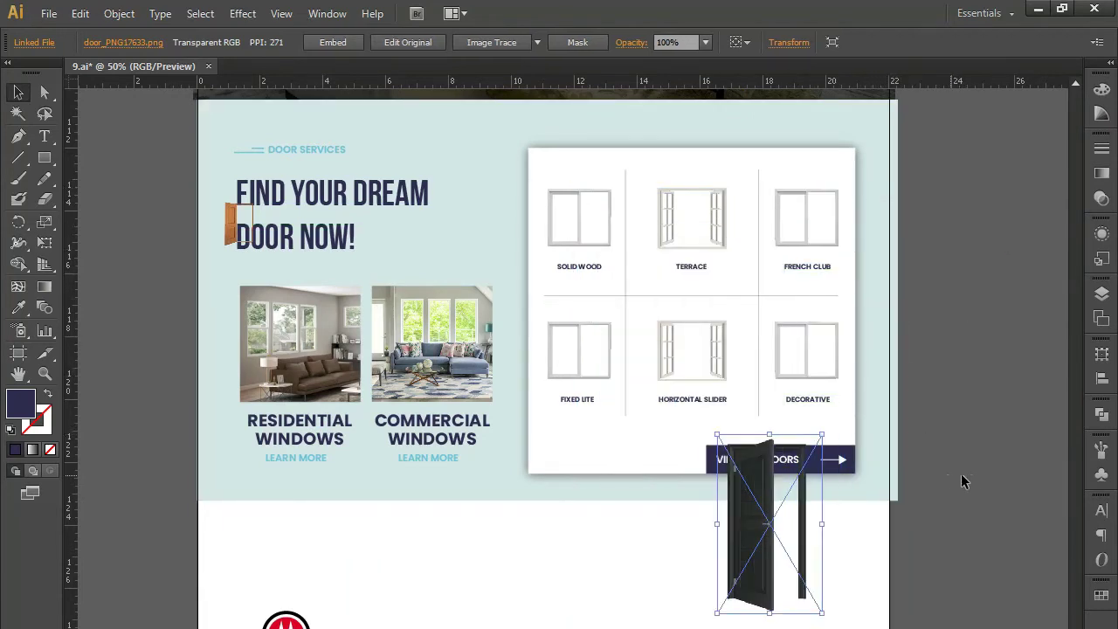
click(971, 482)
drag(764, 581, 656, 585)
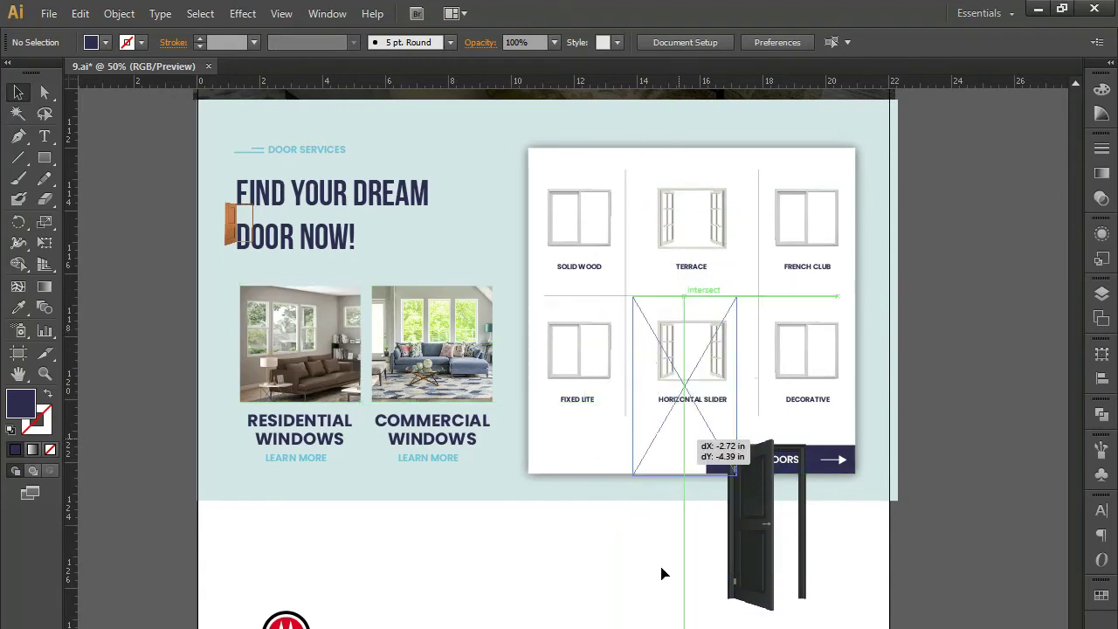
mouse_move(714, 620)
mouse_down()
mouse_move(685, 565)
mouse_move(687, 233)
mouse_up()
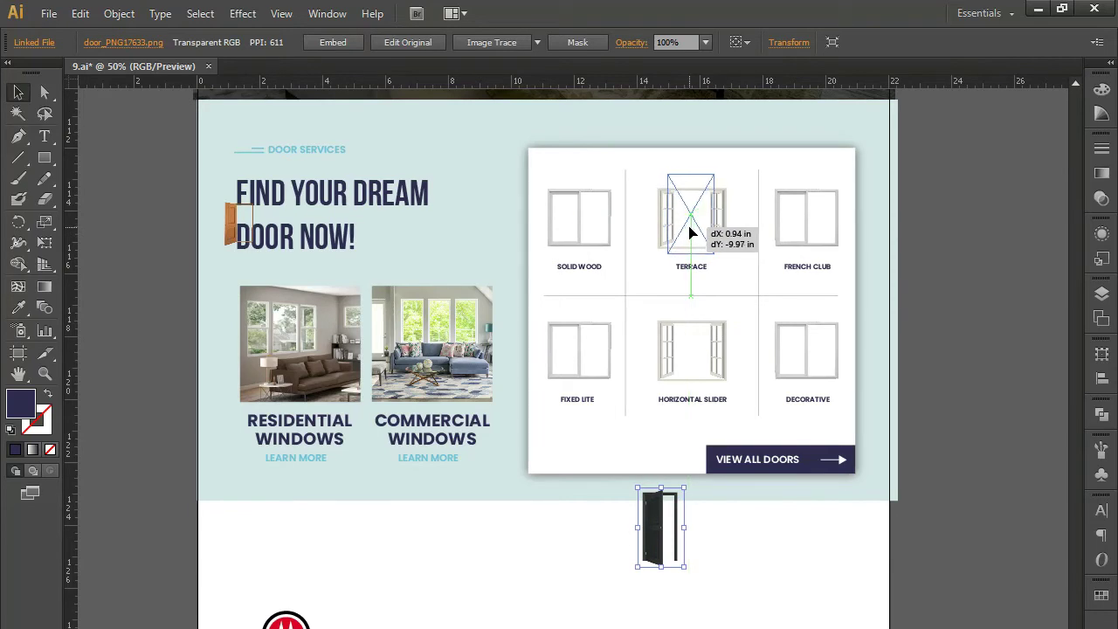
drag(687, 233, 689, 231)
Step: Ungroup the window panel and its top row of windows
click(731, 251)
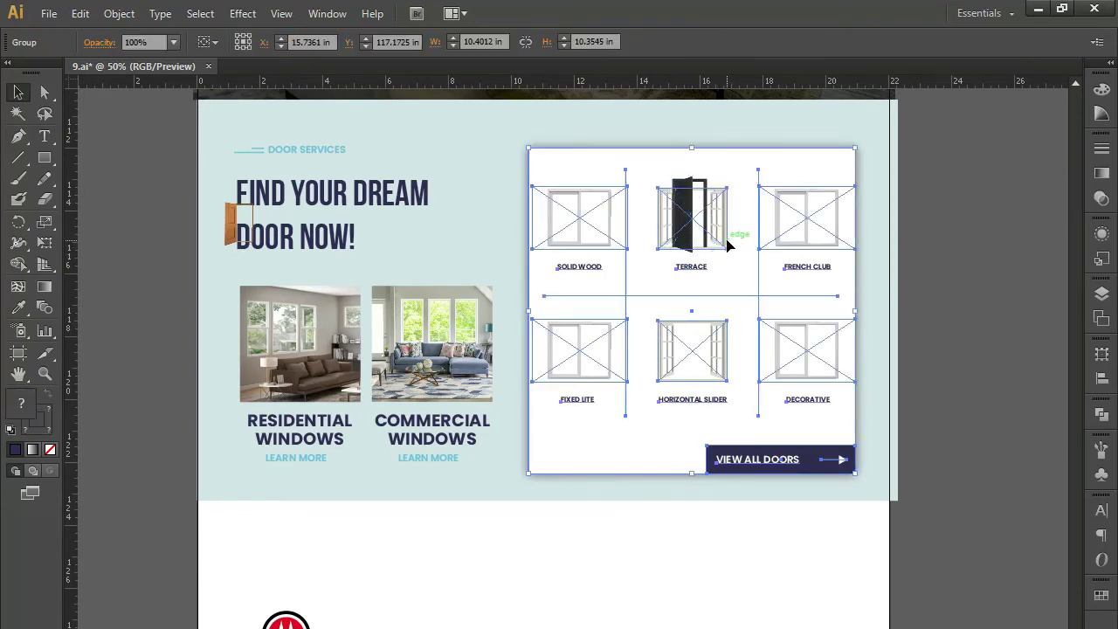
right_click(730, 241)
click(798, 342)
click(952, 311)
click(716, 237)
click(721, 241)
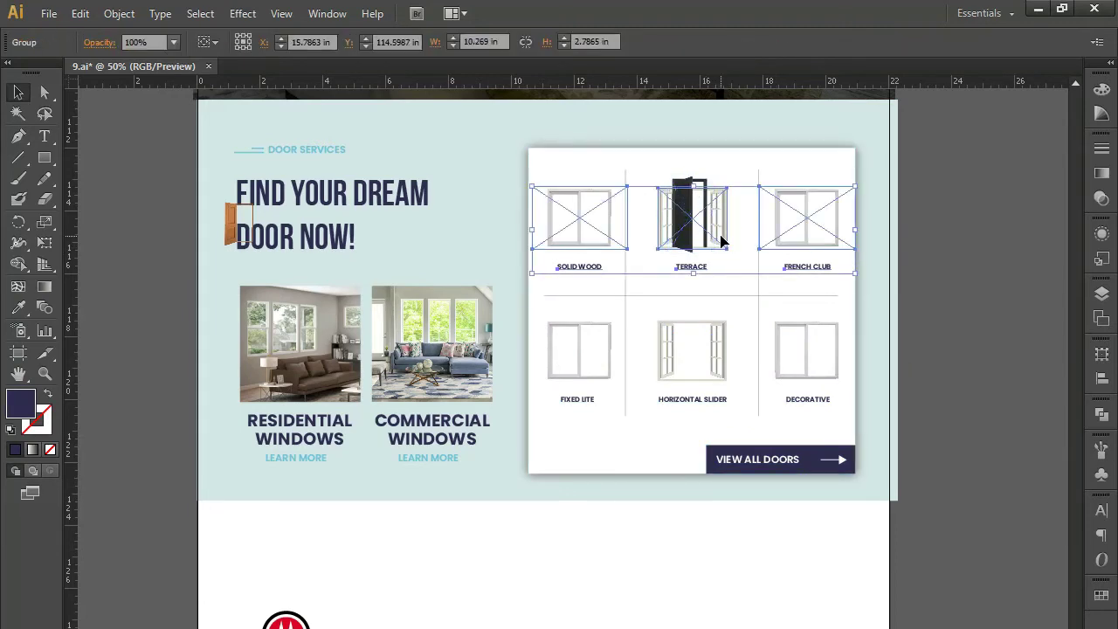
right_click(721, 241)
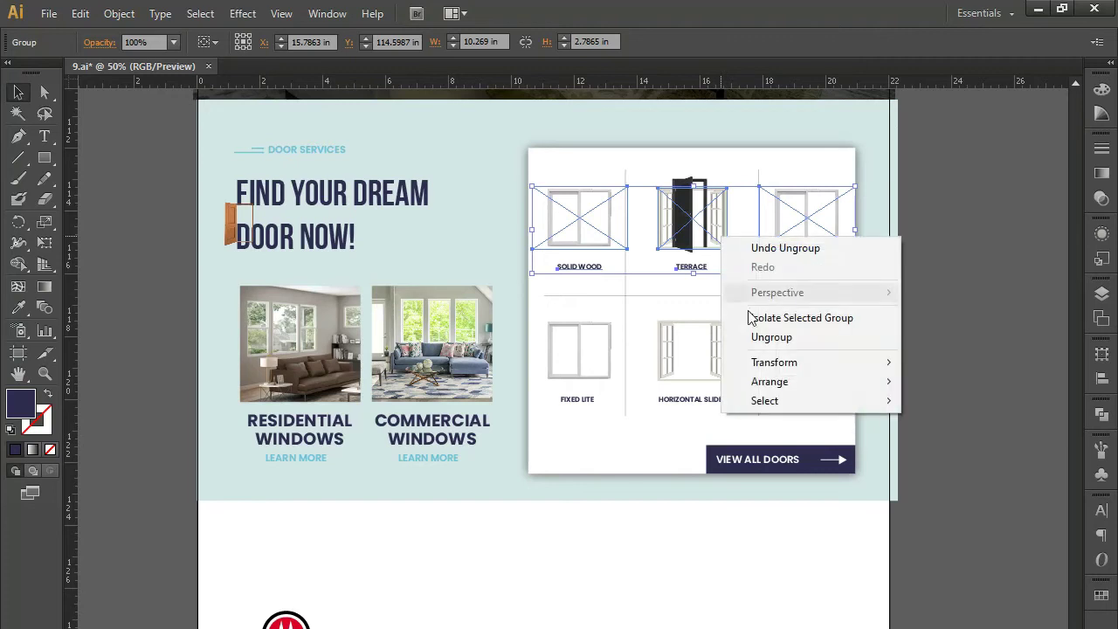
click(780, 340)
click(981, 293)
Step: Delete the grey Terrace window behind the door and centre the door
click(718, 231)
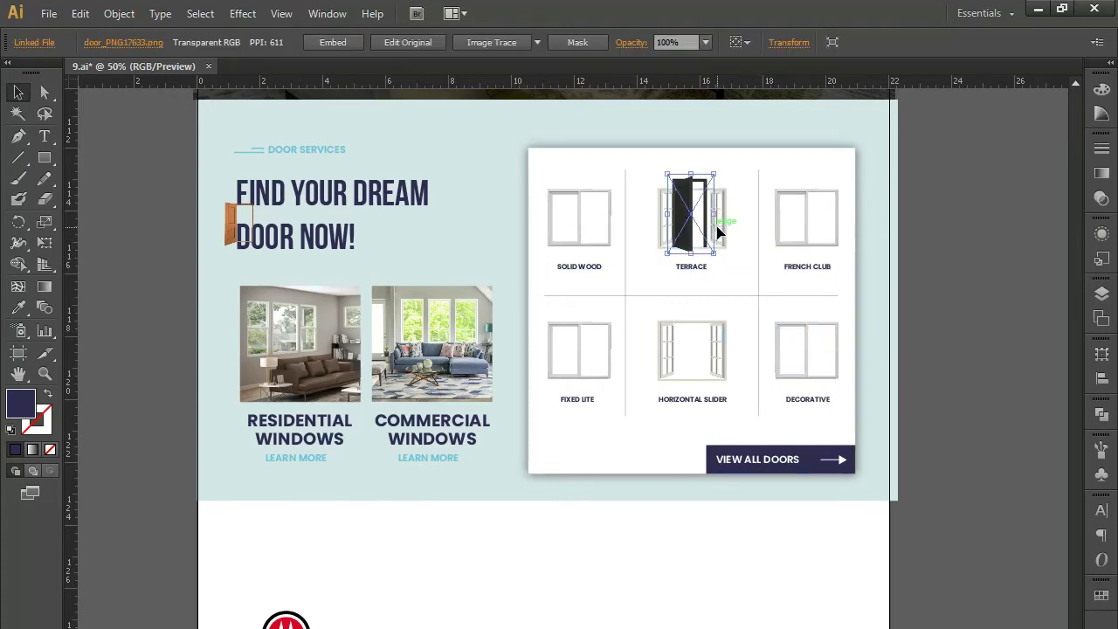
key(Delete)
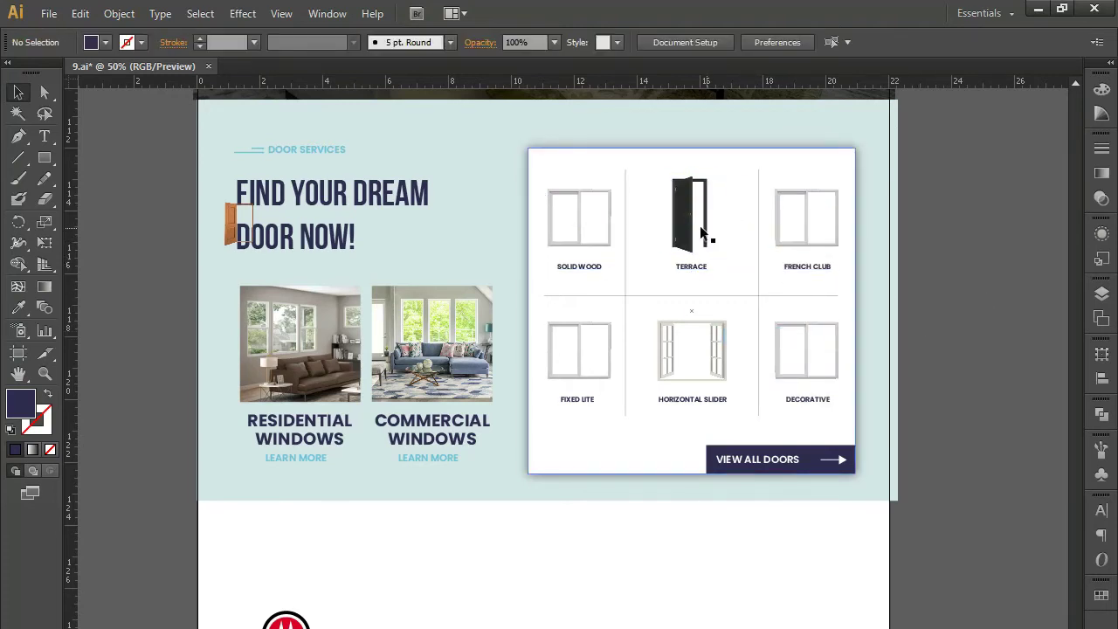
click(698, 227)
drag(696, 228, 698, 228)
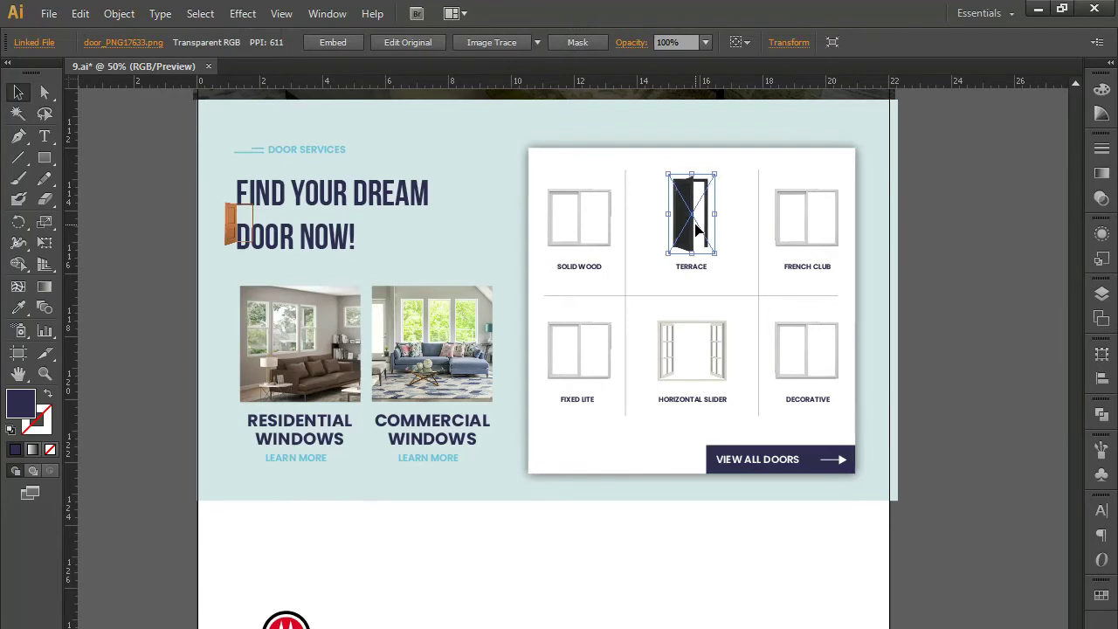
click(950, 345)
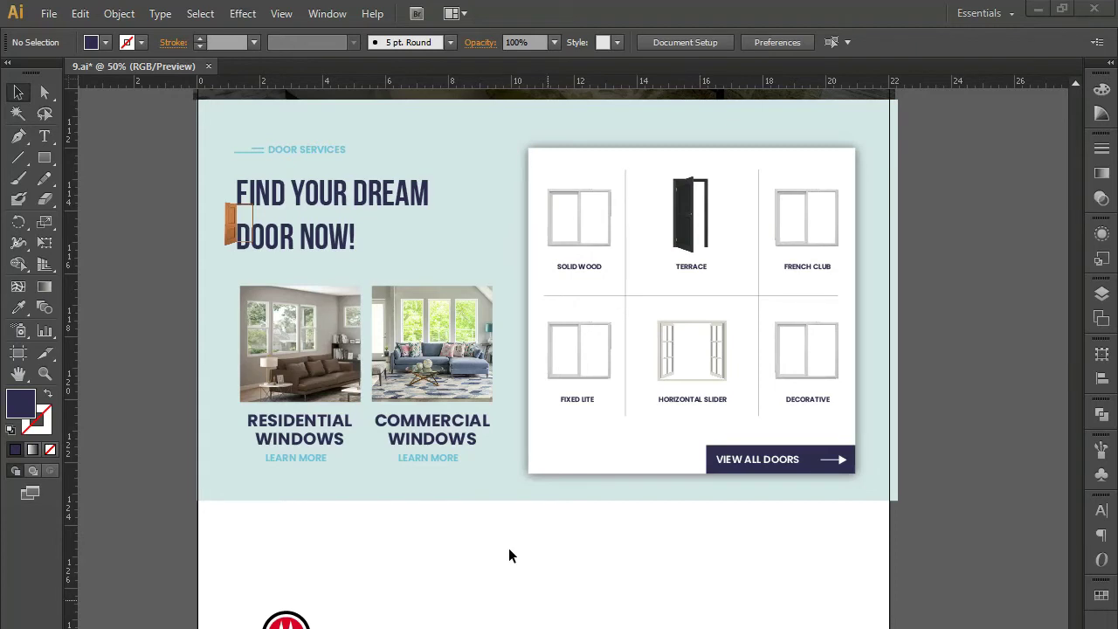
Step: Move the small orange door into the Solid Wood cell and copy it to French Club
click(237, 243)
mouse_move(254, 246)
mouse_down()
mouse_move(281, 284)
mouse_move(576, 237)
mouse_up()
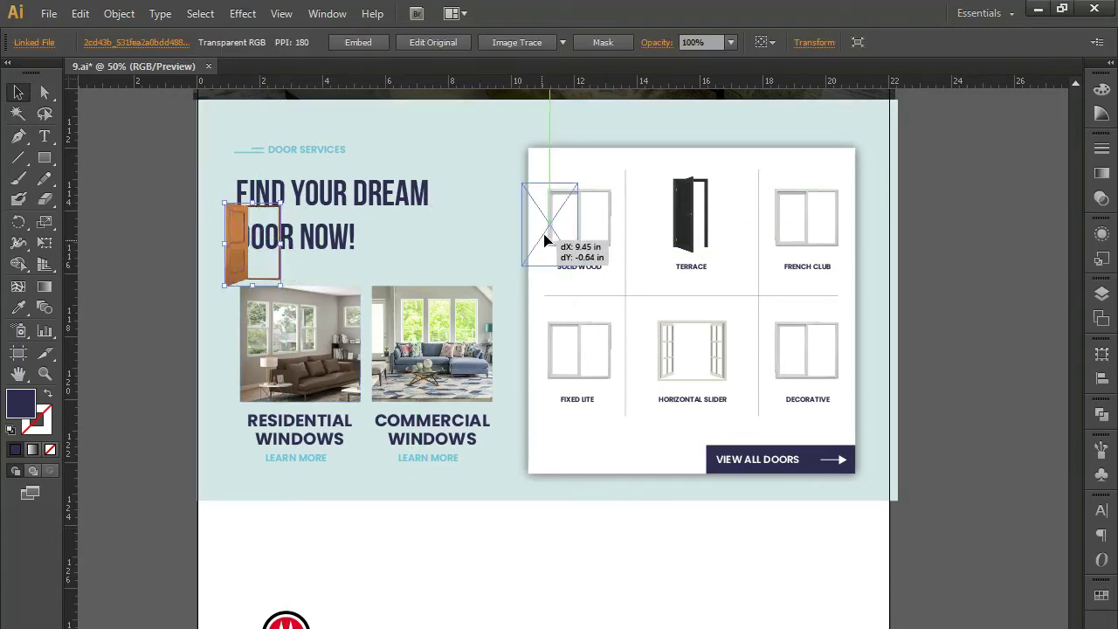
drag(614, 255, 609, 248)
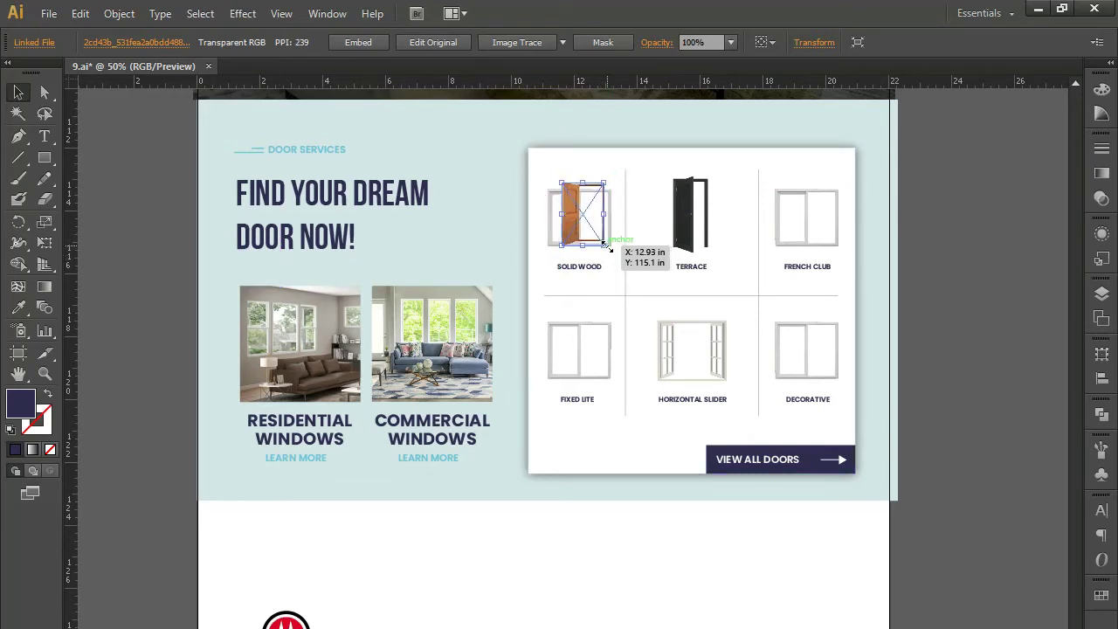
drag(606, 248, 616, 241)
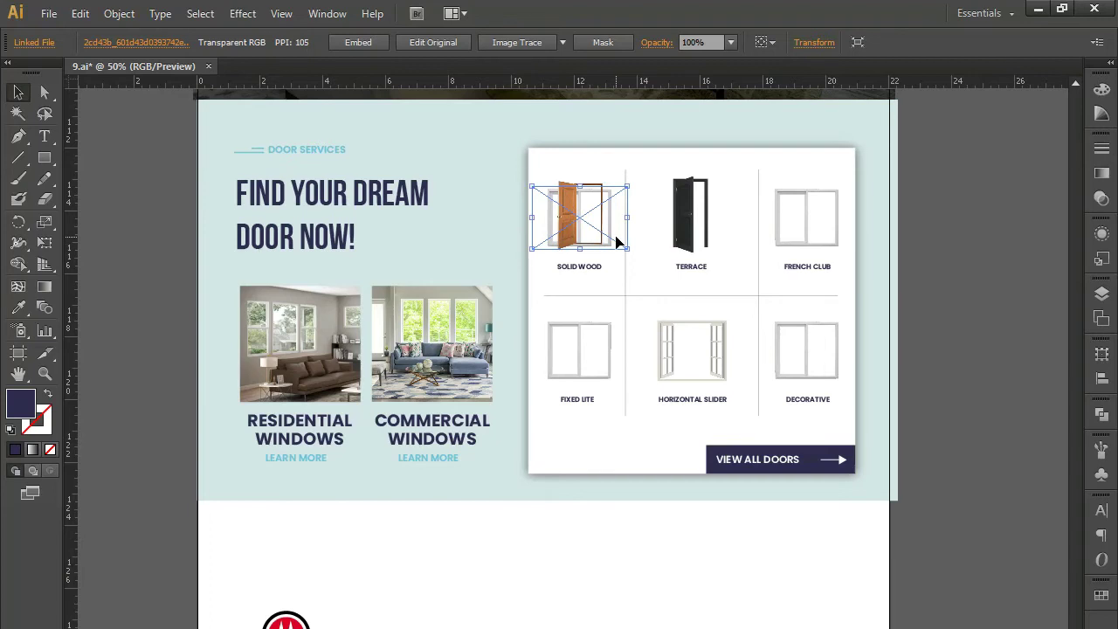
key(ctrl+z)
click(566, 238)
drag(572, 241, 778, 239)
key(ctrl+z)
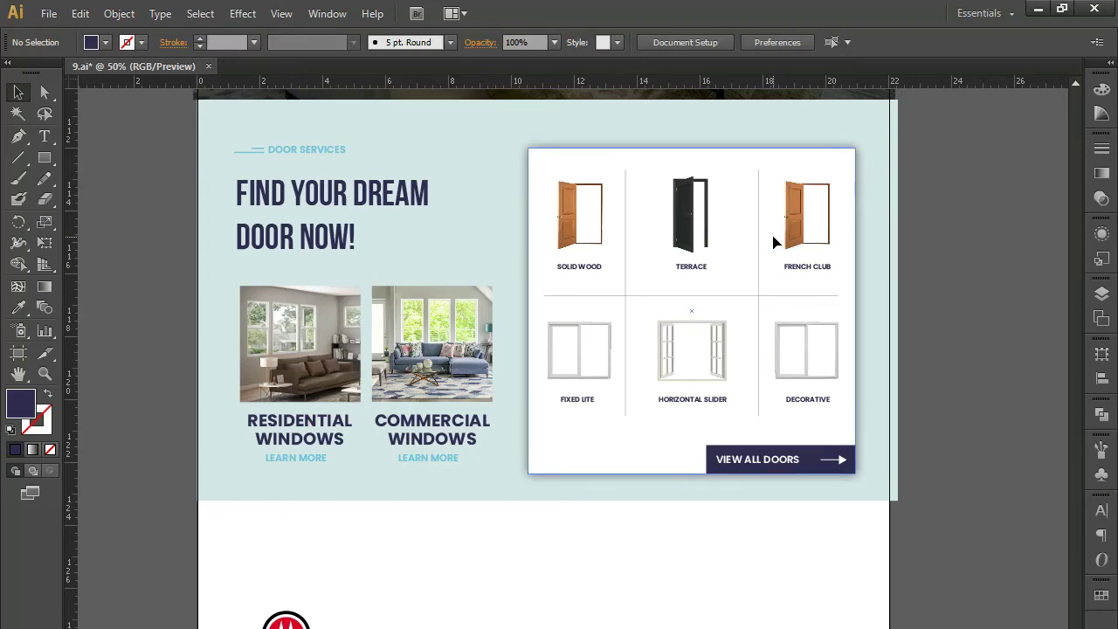
Step: Group the top row of doors and labels, copy it down, and delete the old bottom-row windows
click(786, 237)
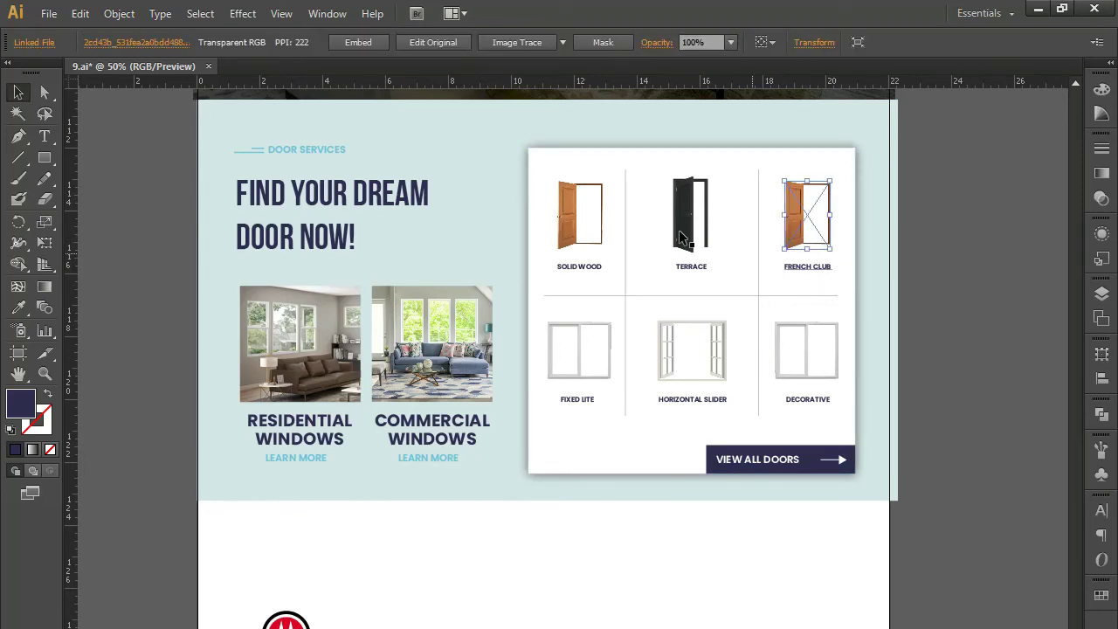
shift+click(682, 225)
shift+click(691, 266)
shift+click(791, 266)
shift+click(582, 267)
shift+click(587, 234)
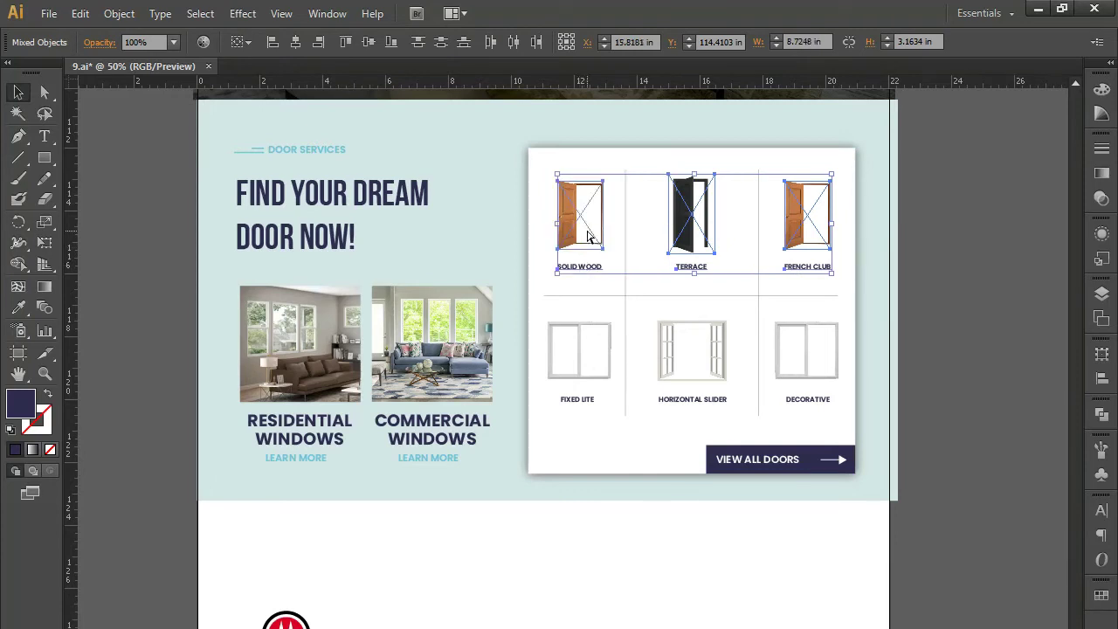
key(ctrl+g)
drag(587, 234, 586, 355)
shift+click(661, 363)
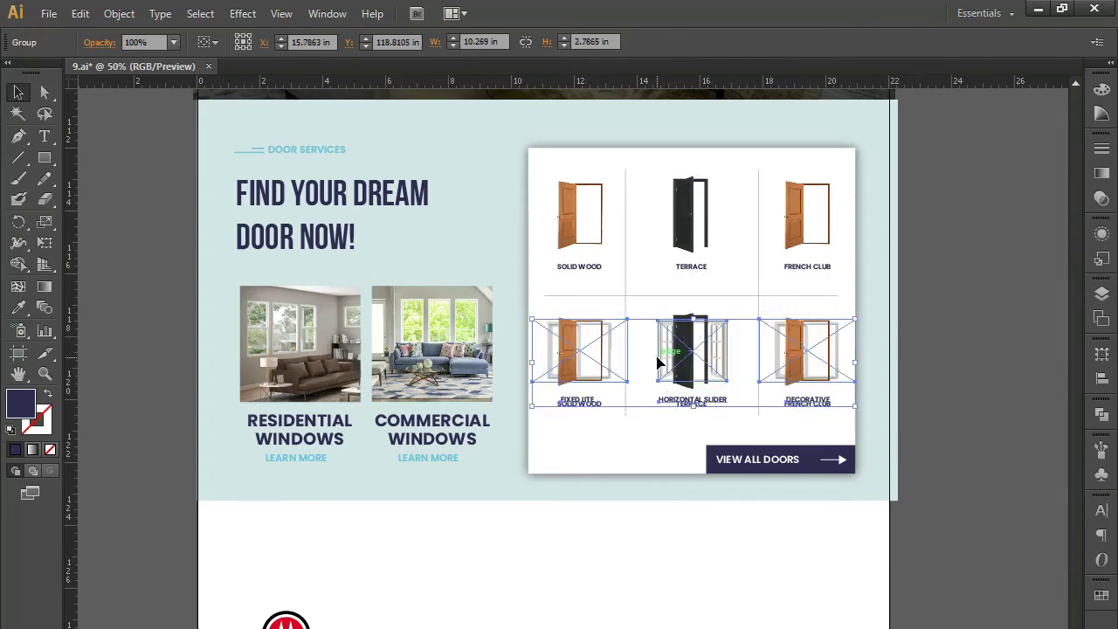
key(Delete)
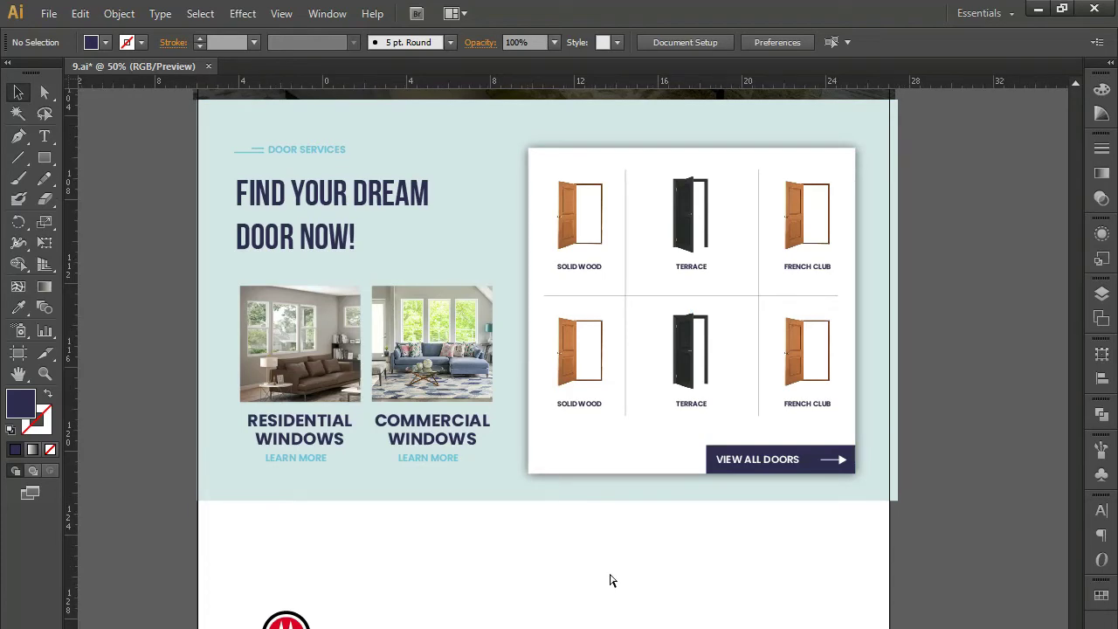
scroll(608, 576, down, 1)
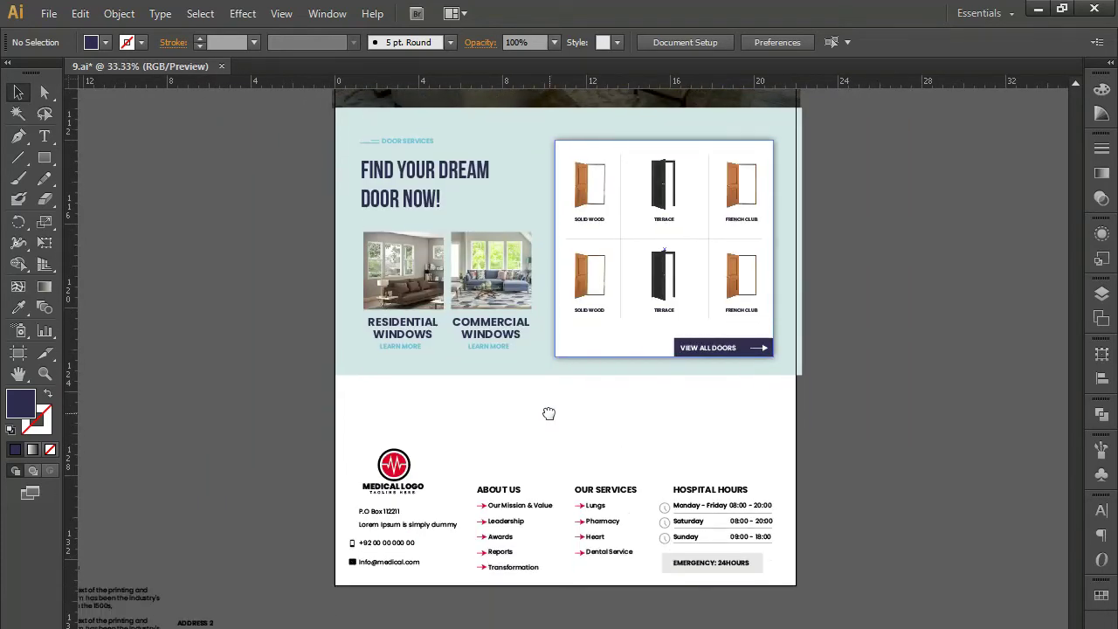
Step: Drag the WHAT YOU PREFER / CHOOSE YOUR STYLE heading group down into the door-services area
drag(554, 510, 542, 625)
scroll(541, 626, down, 1)
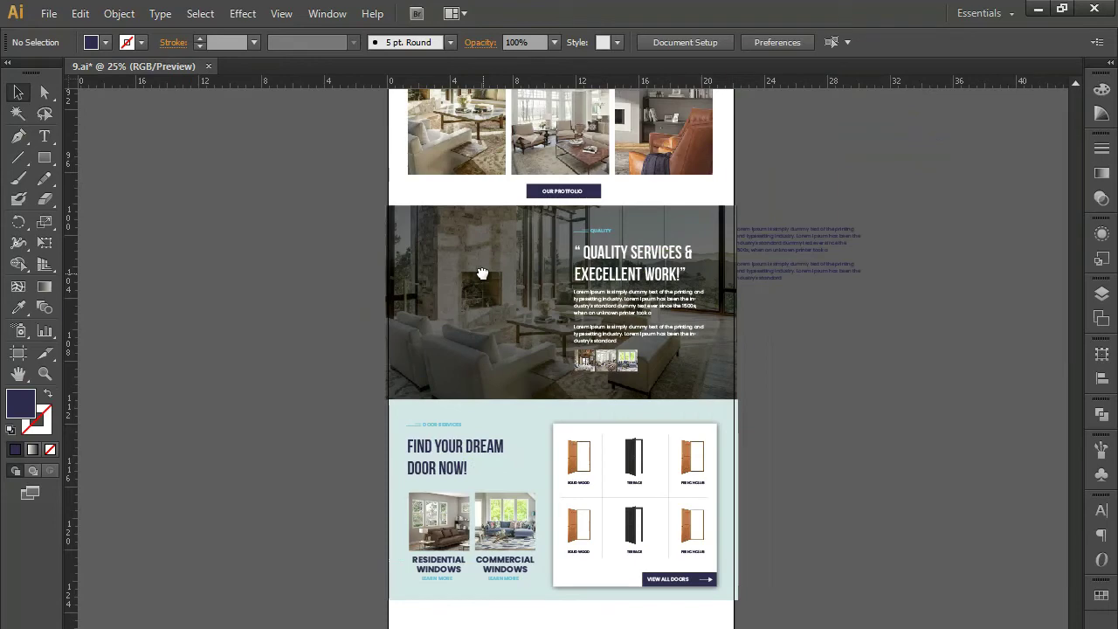
drag(482, 274, 463, 511)
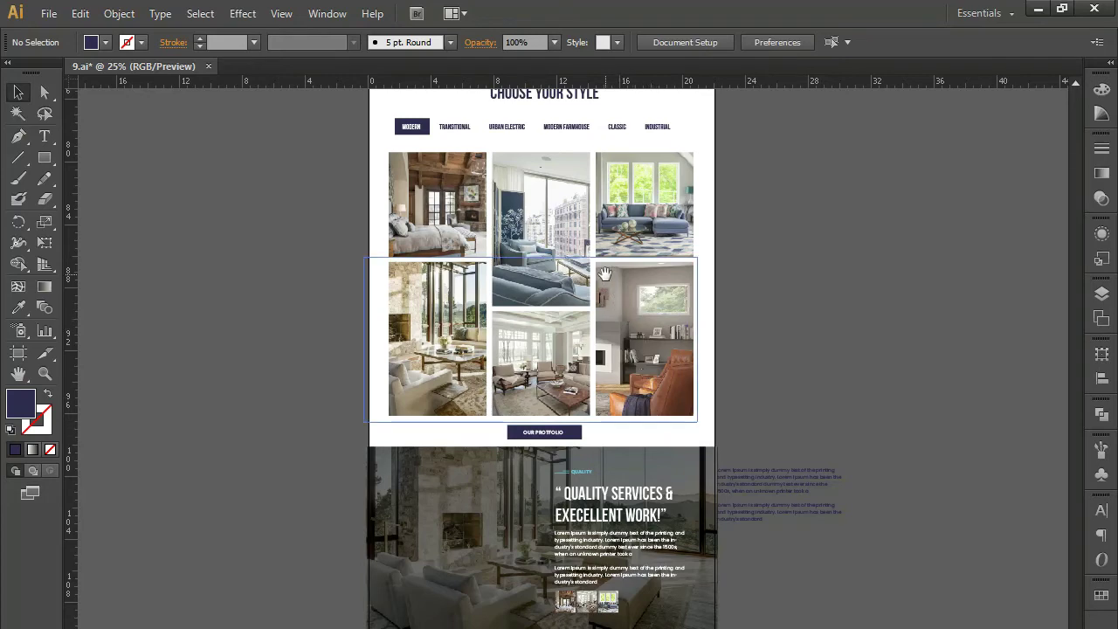
drag(604, 274, 601, 425)
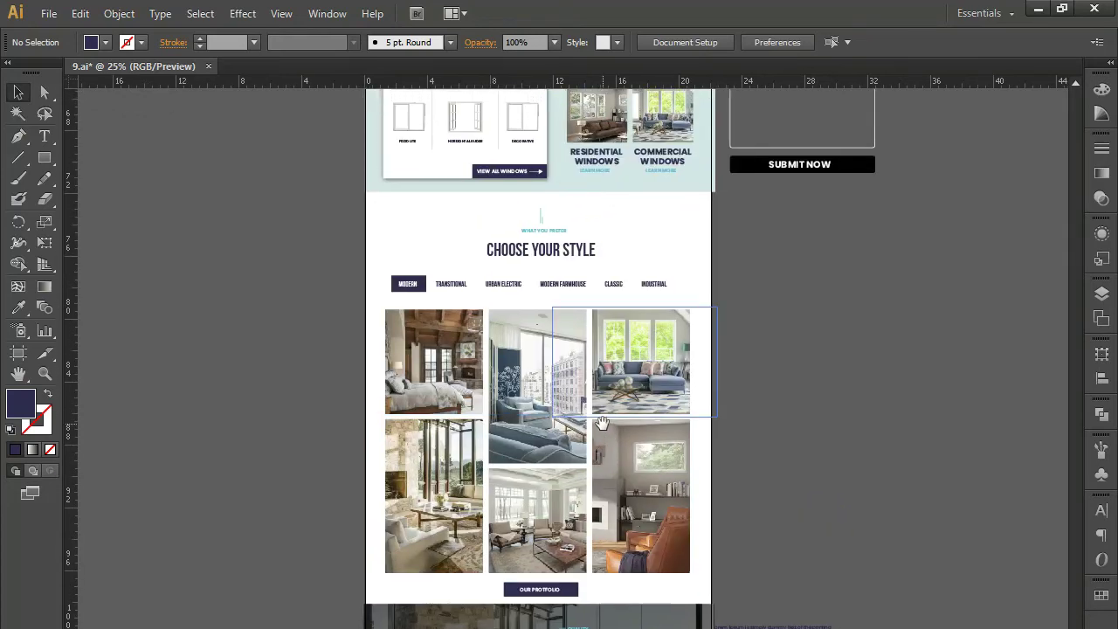
click(572, 261)
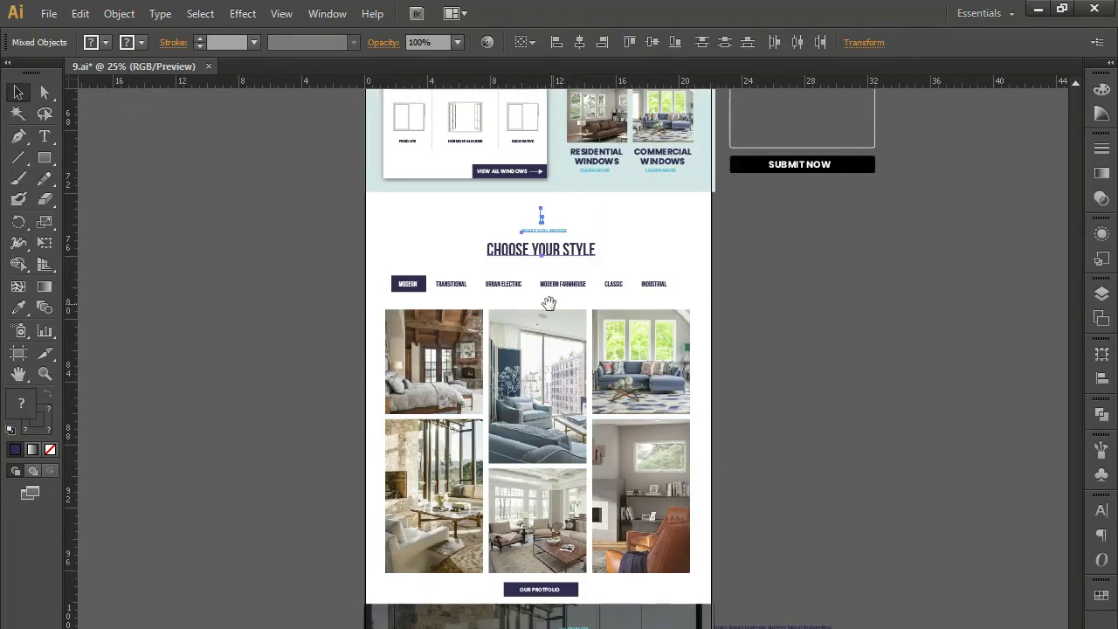
drag(549, 303, 577, 210)
mouse_move(572, 166)
mouse_down()
mouse_move(617, 557)
mouse_move(572, 166)
mouse_up()
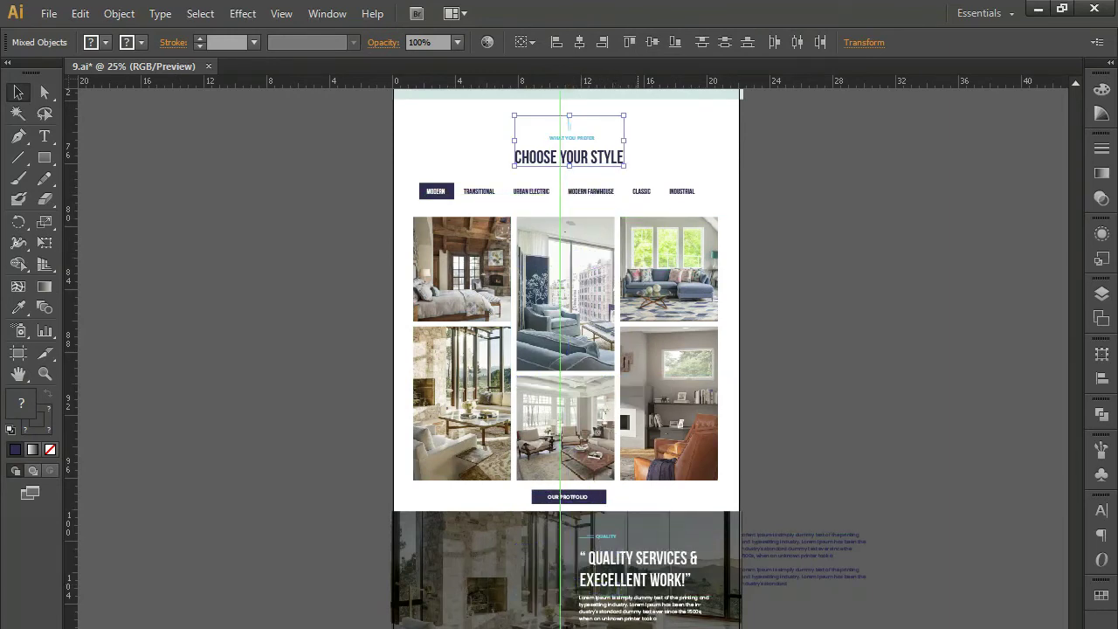
drag(568, 127, 597, 408)
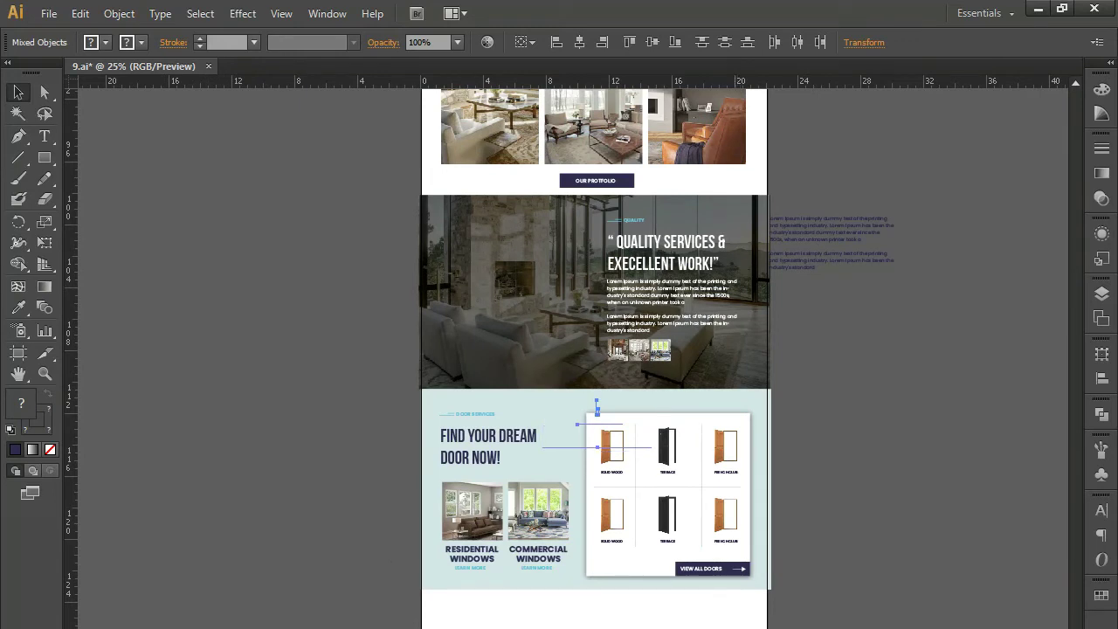
drag(596, 407, 579, 422)
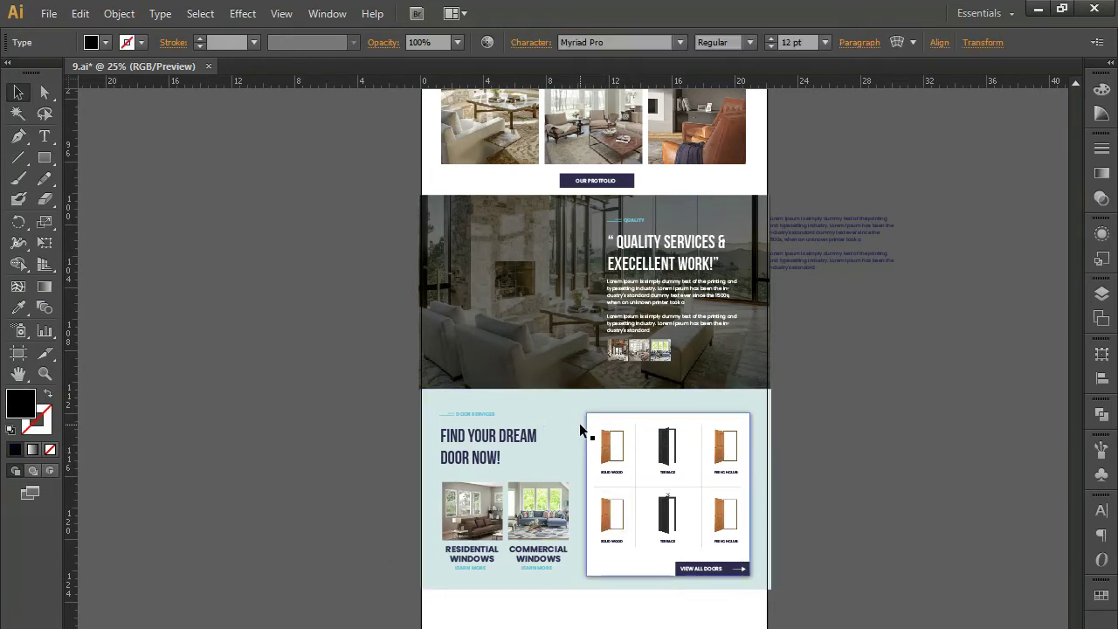
Step: Settle the heading just below the door-services section, above the footer
click(593, 469)
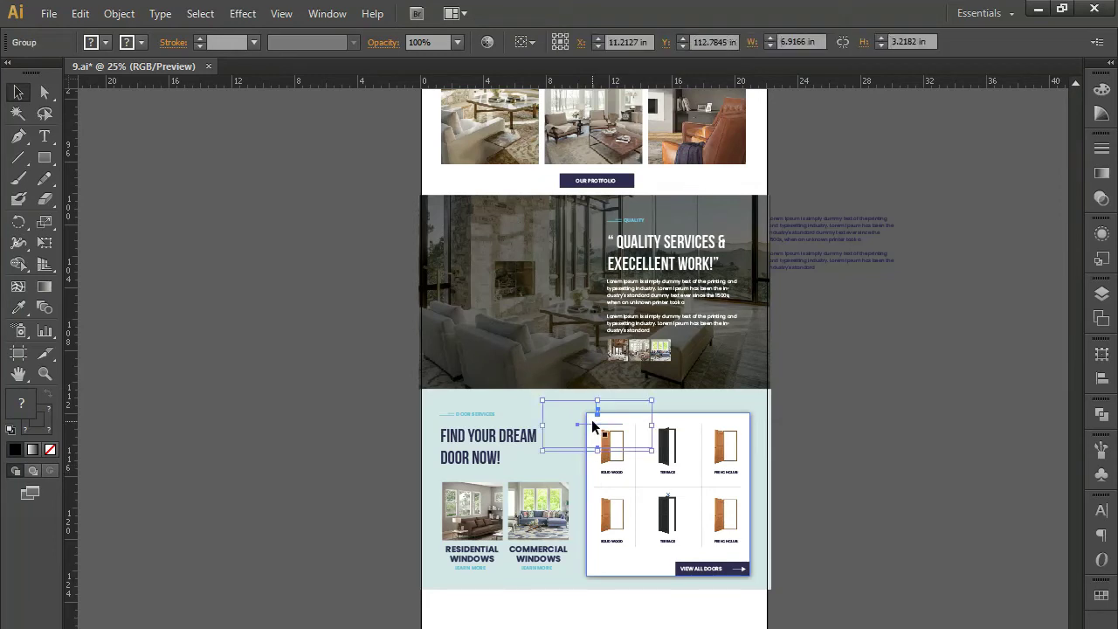
drag(592, 430, 599, 617)
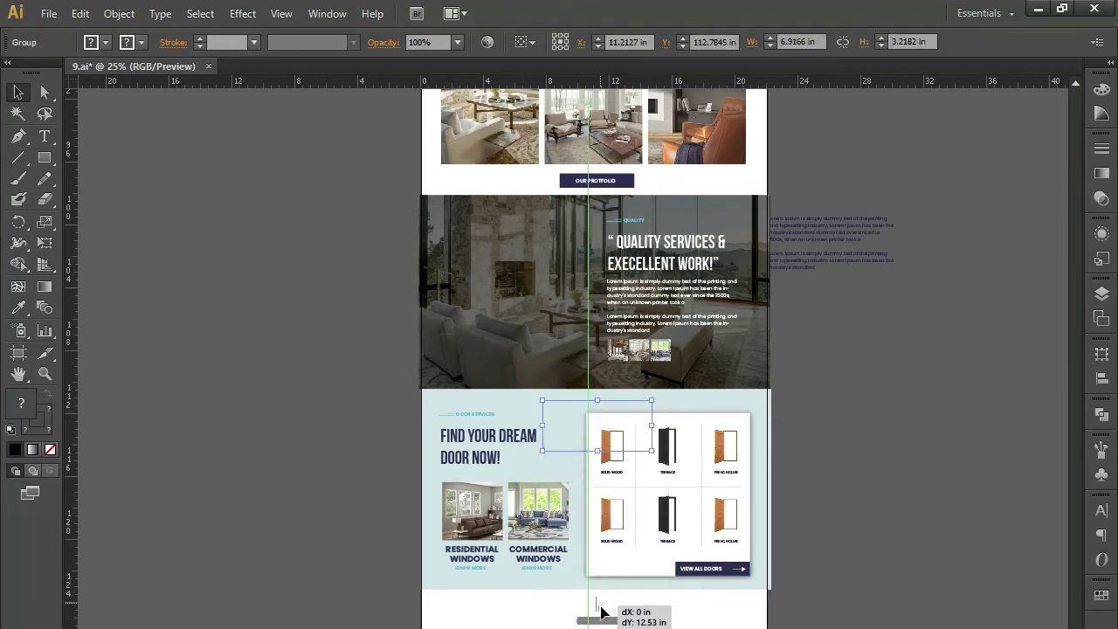
drag(600, 618, 607, 613)
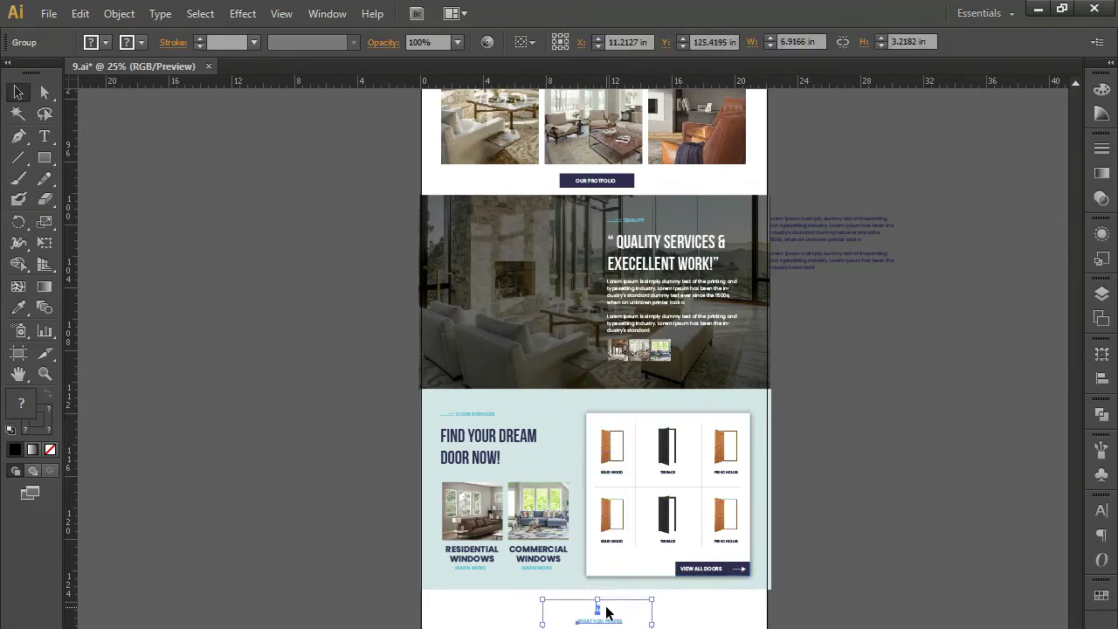
scroll(606, 613, down, 3)
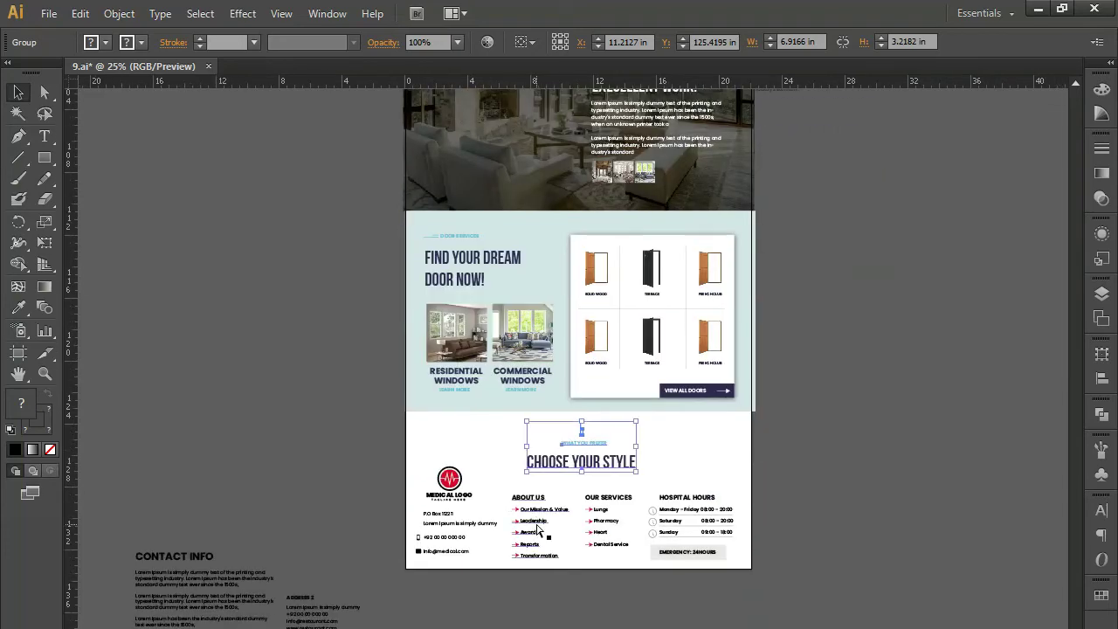
alt+scroll(536, 529, up, 1)
alt+scroll(535, 529, up, 1)
scroll(535, 529, down, 3)
scroll(501, 370, down, 1)
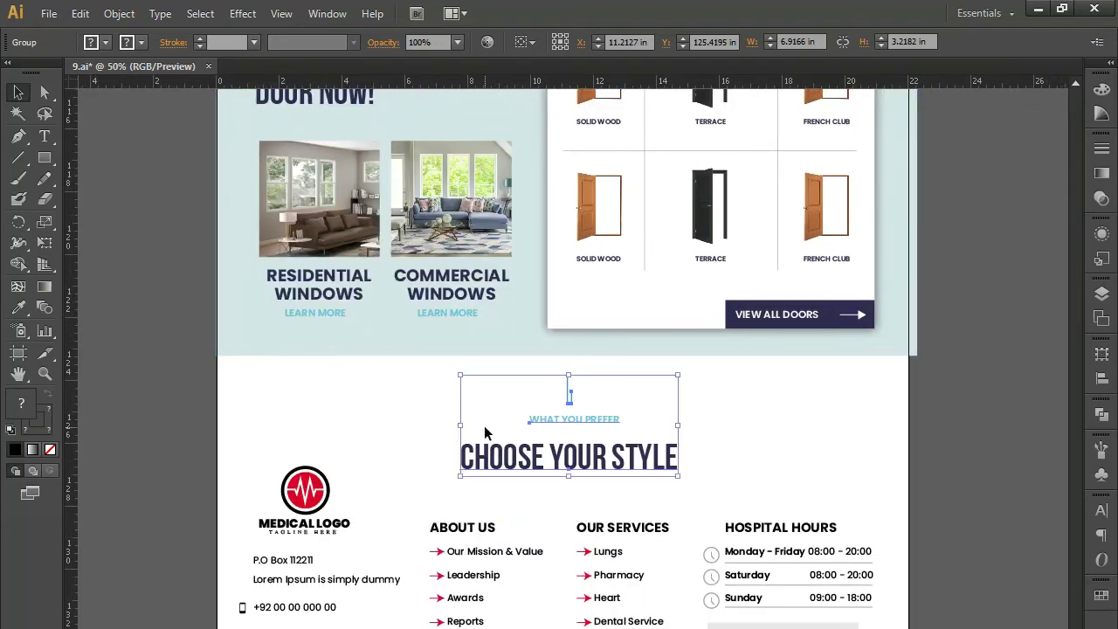
Step: Group the footer objects and drag them well below the CHOOSE YOUR STYLE heading
drag(181, 519, 808, 546)
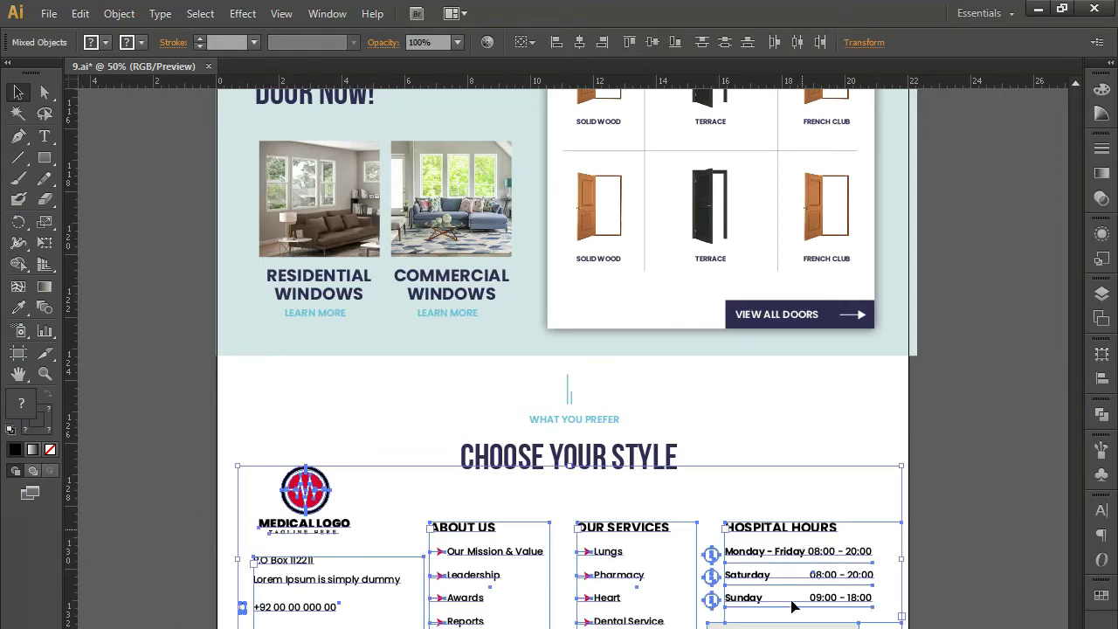
key(ctrl+h)
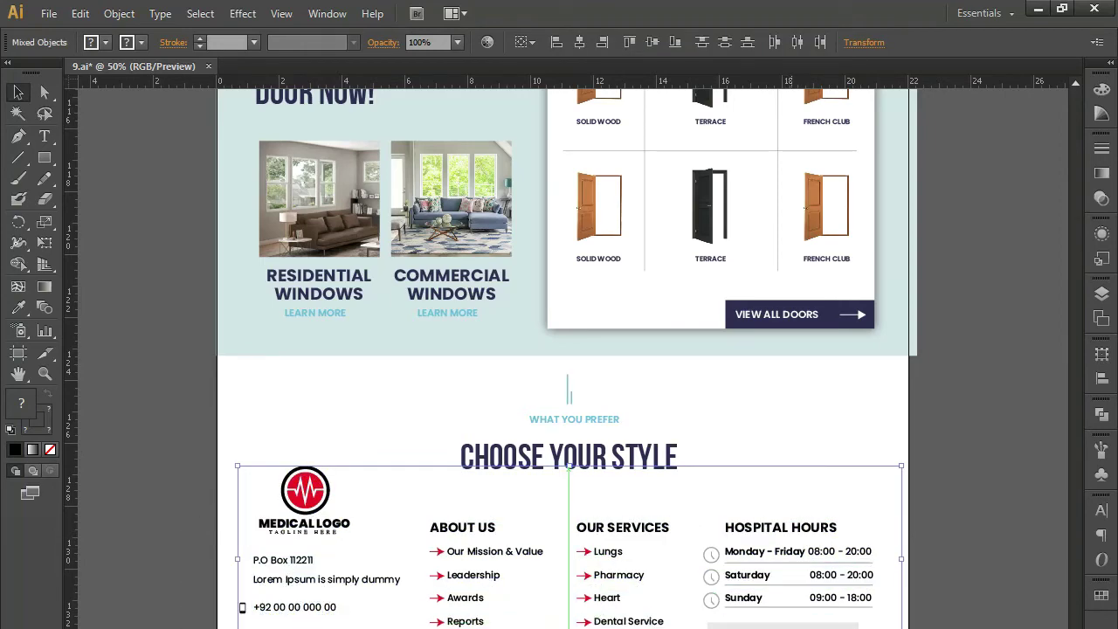
key(Up)
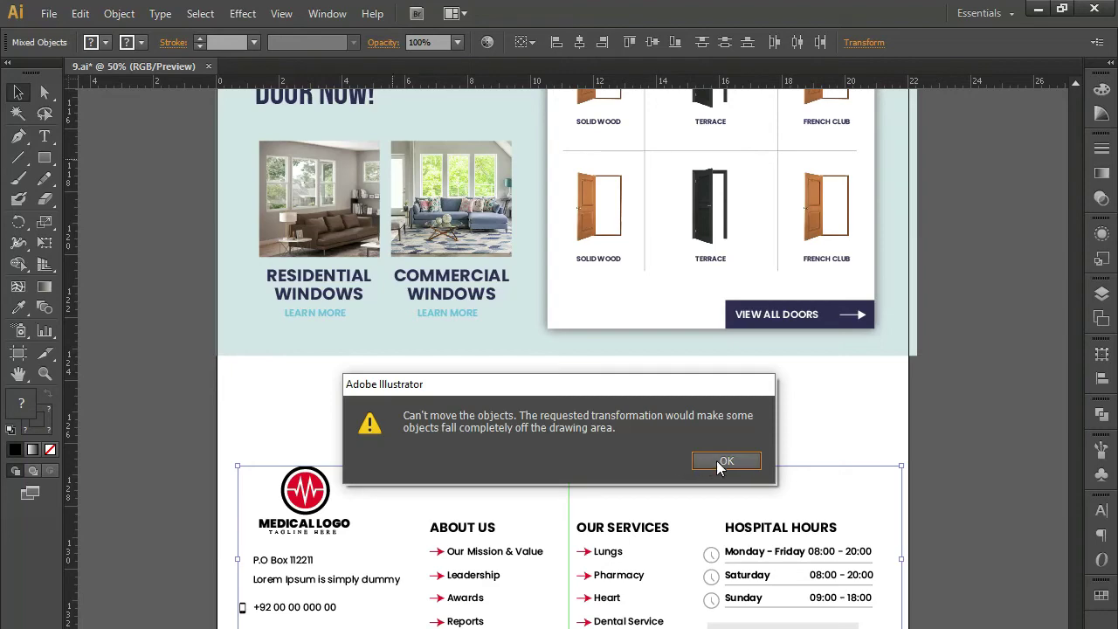
click(725, 461)
scroll(611, 554, down, 4)
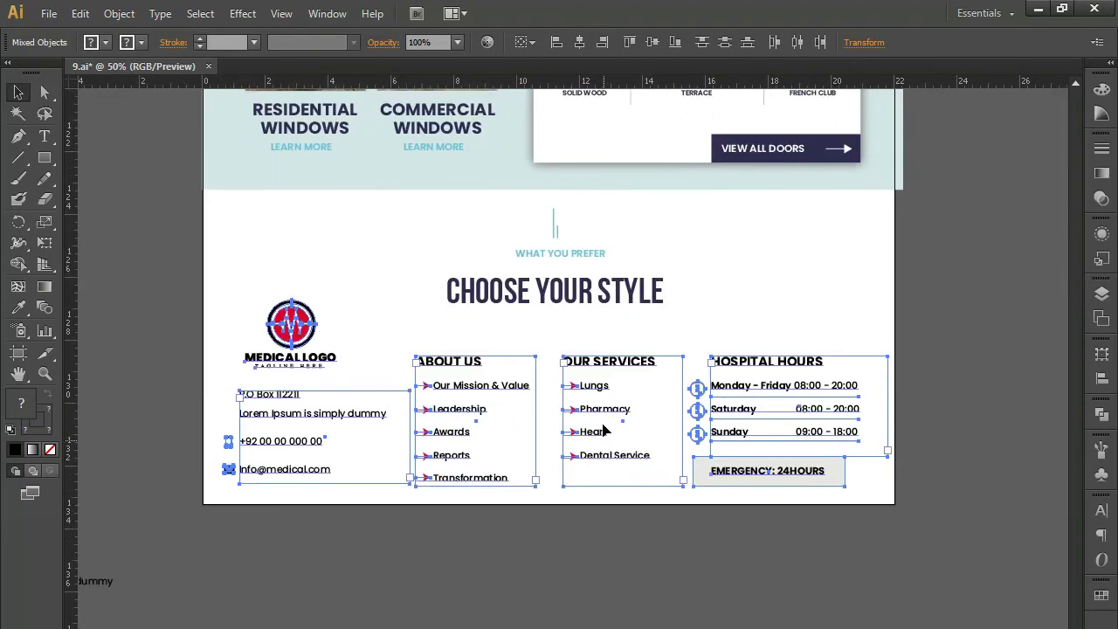
drag(605, 407, 615, 568)
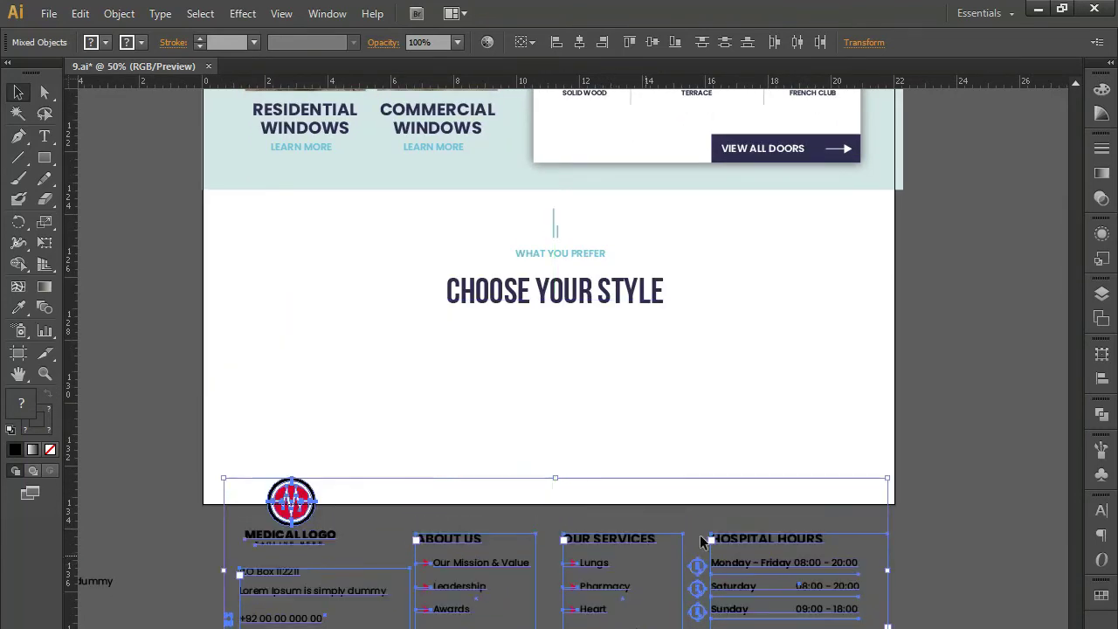
click(763, 447)
drag(387, 524, 399, 609)
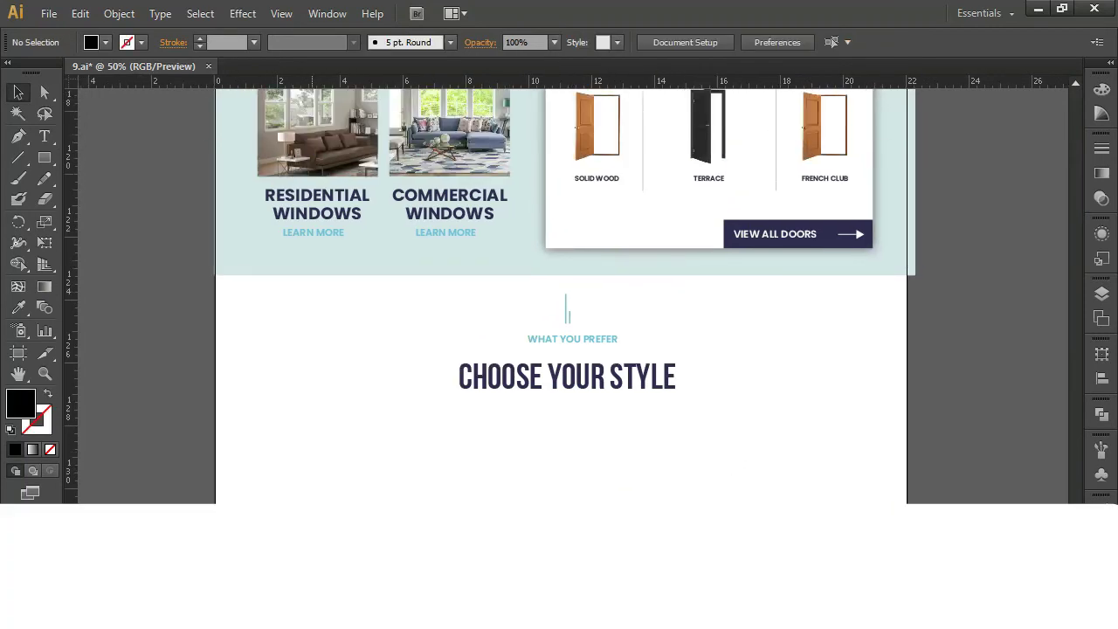
click(399, 610)
key(ctrl+shift+a)
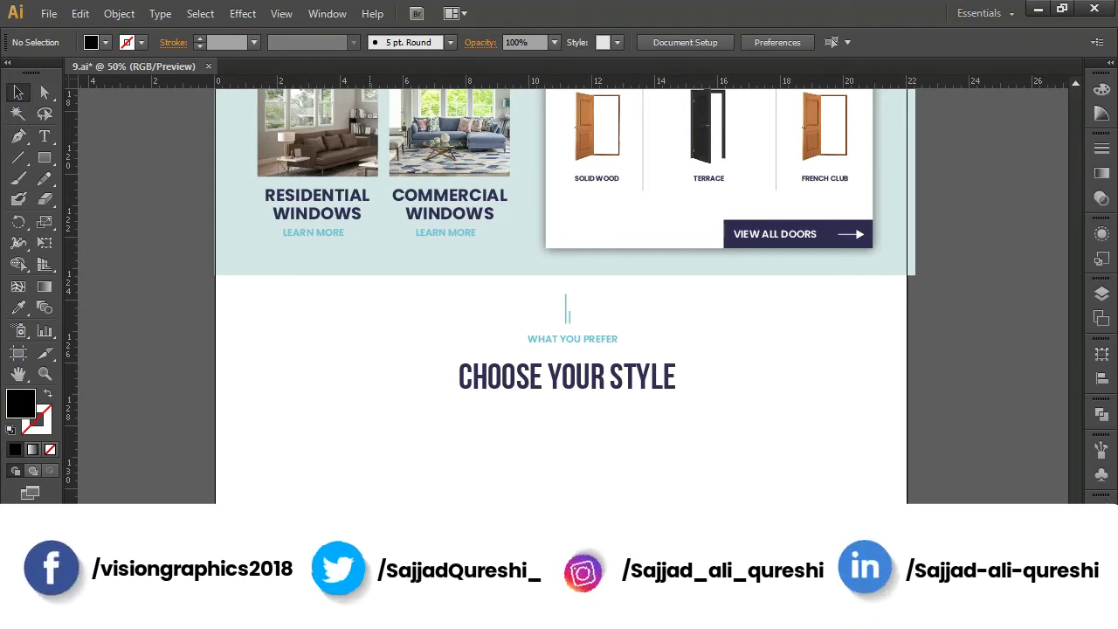
Step: Replace the WHAT YOU PREFER label text with OUR BLOG
double_click(571, 344)
key(ctrl+a)
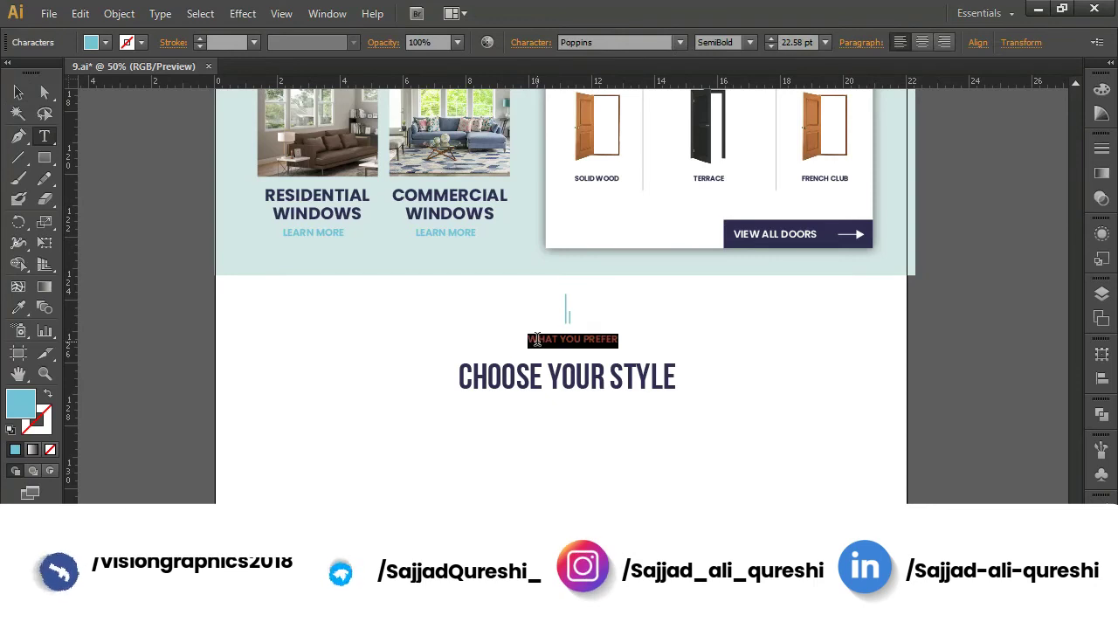
key(BackSpace)
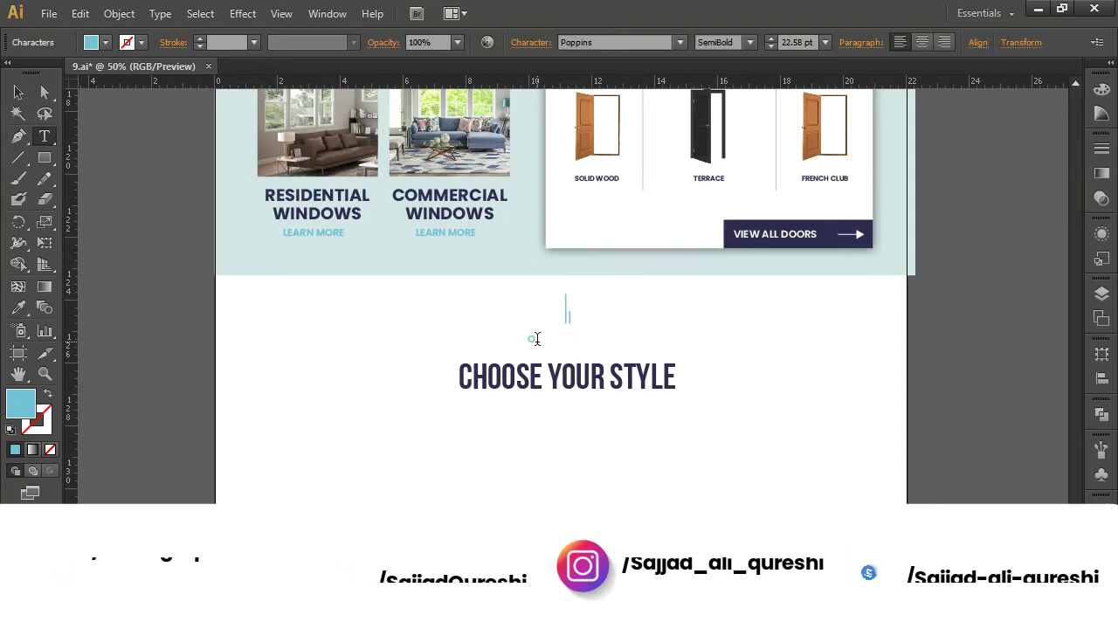
text(UR BLOF)
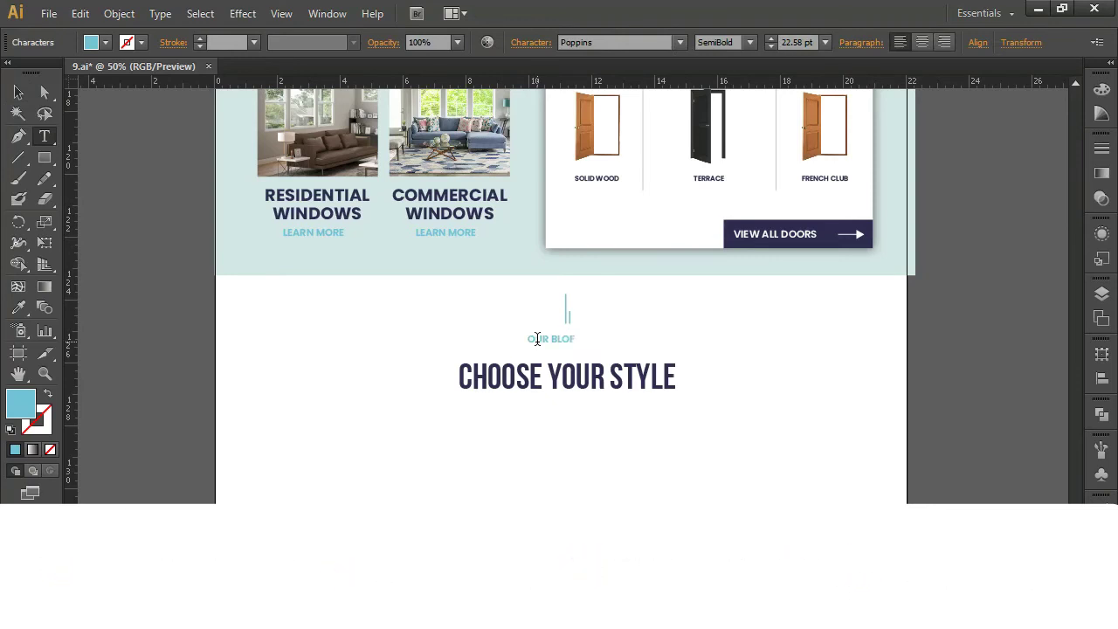
key(BackSpace)
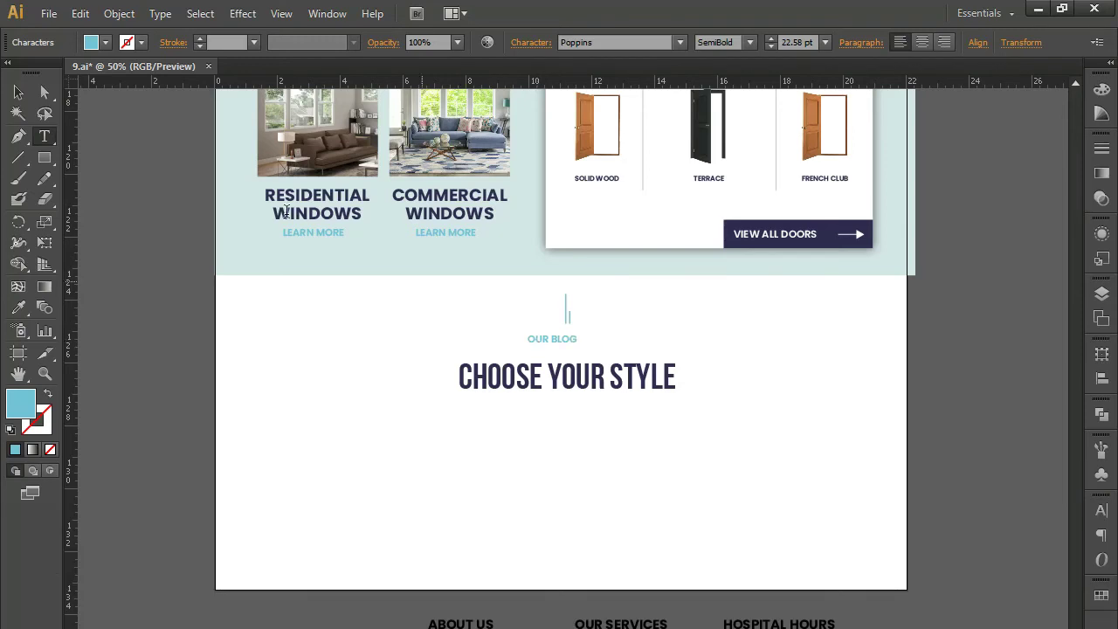
click(18, 91)
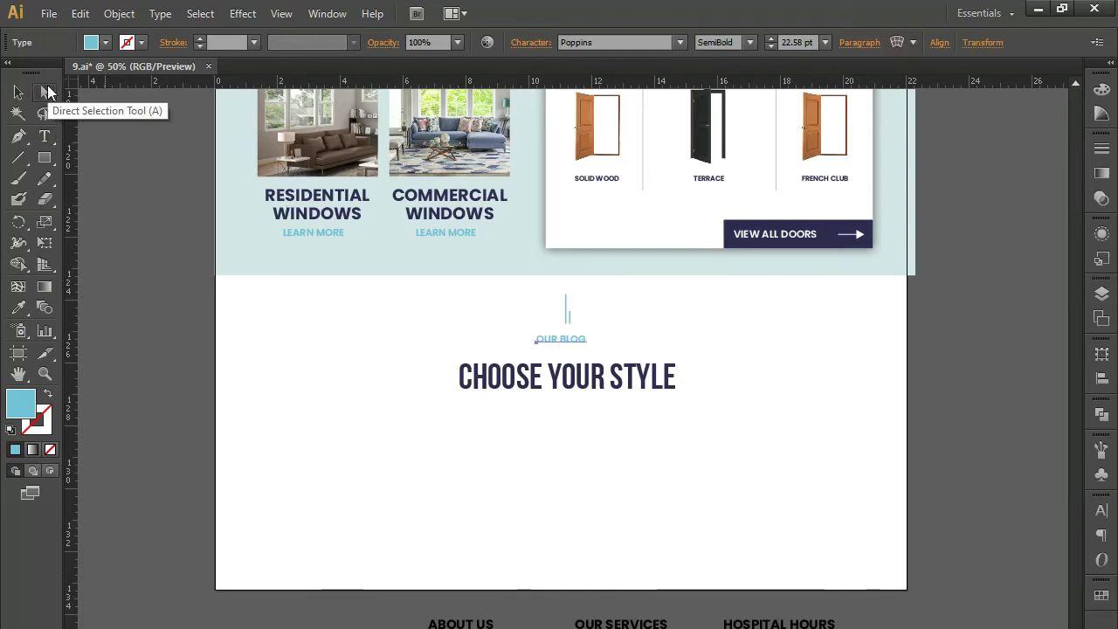
Step: Retype the CHOOSE YOUR STYLE heading as LATEST NEWS
double_click(495, 378)
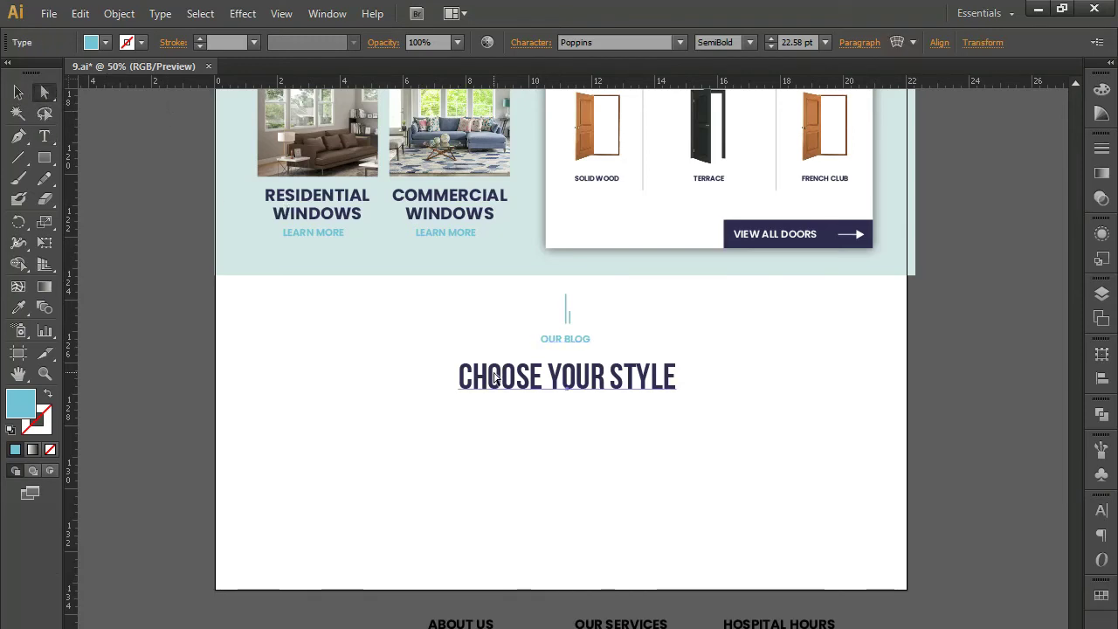
key(ctrl+a)
text(LETT)
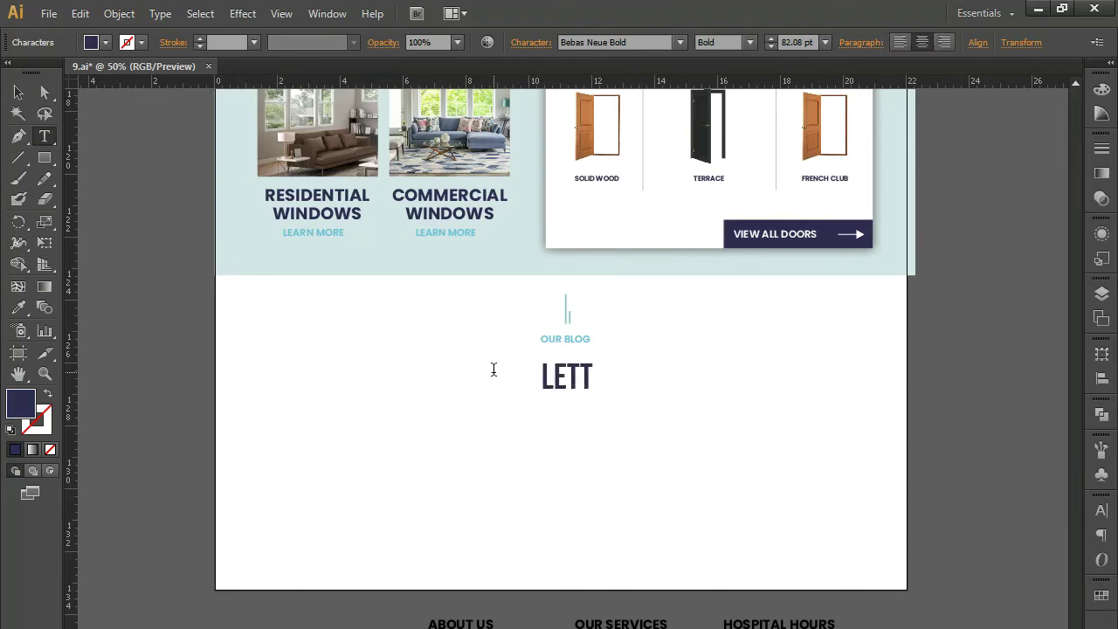
key(BackSpace)
text(EST)
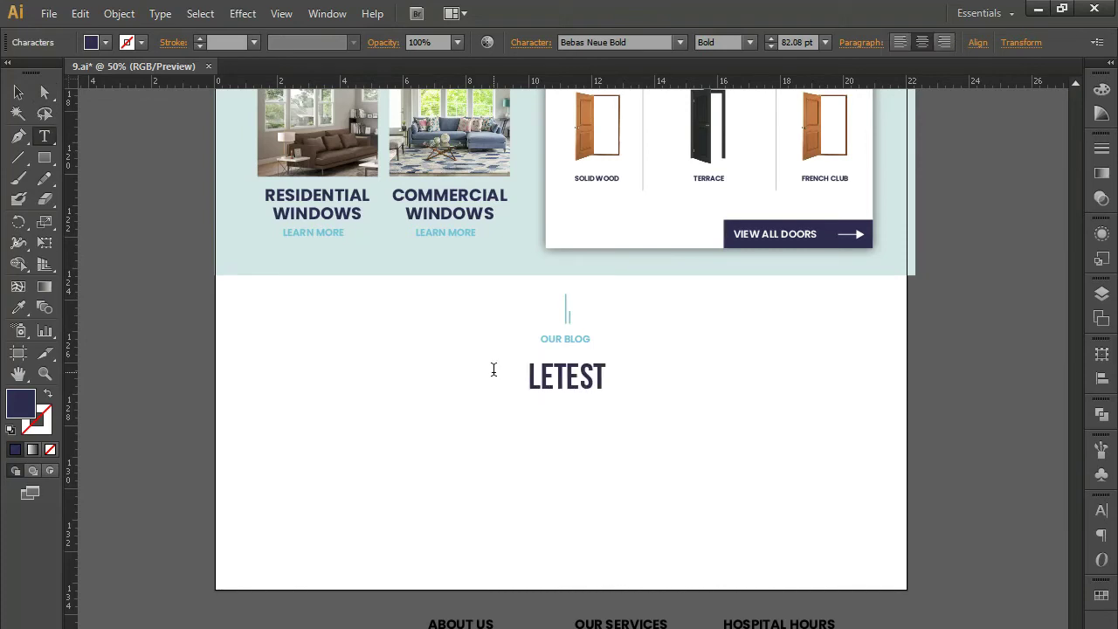
key(Left)
key(Left)
key(Left)
key(BackSpace)
key(BackSpace)
text(ATEST)
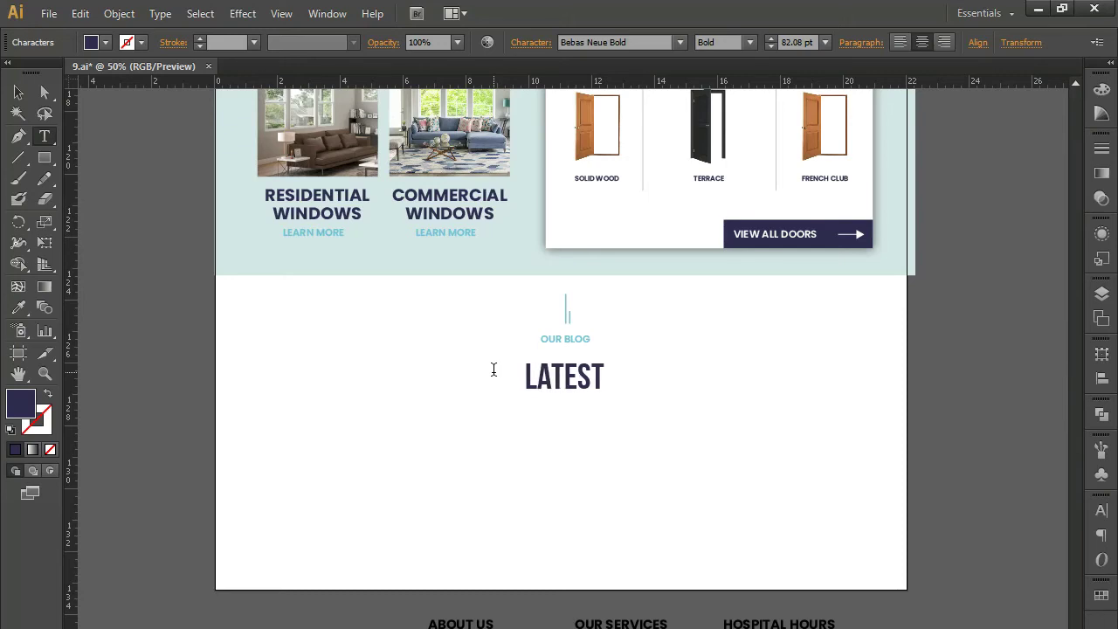
text( NEWS)
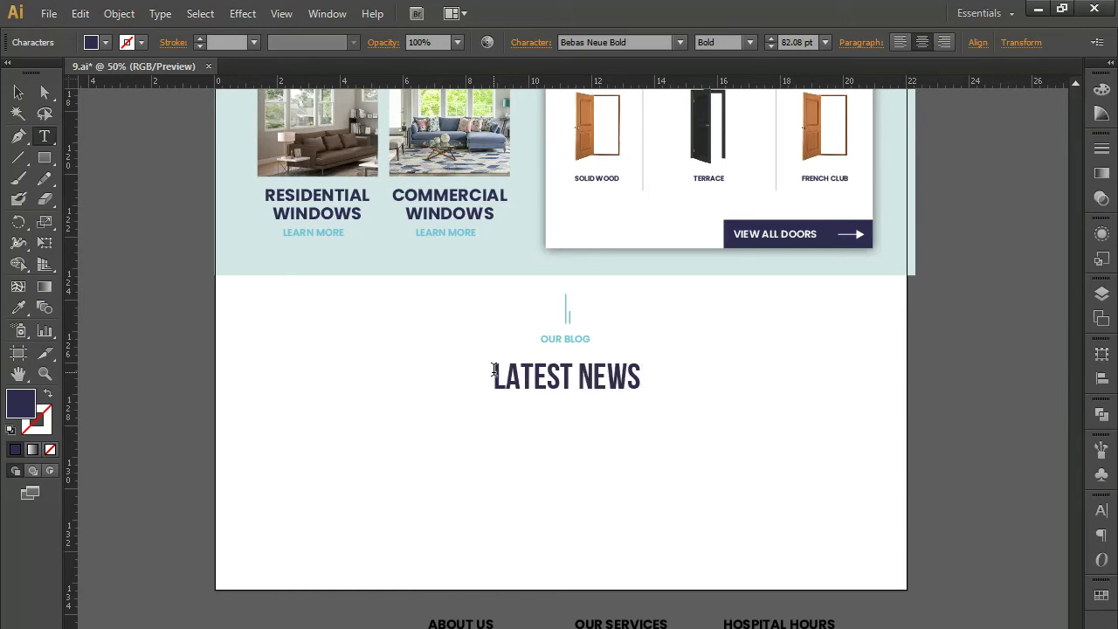
click(19, 97)
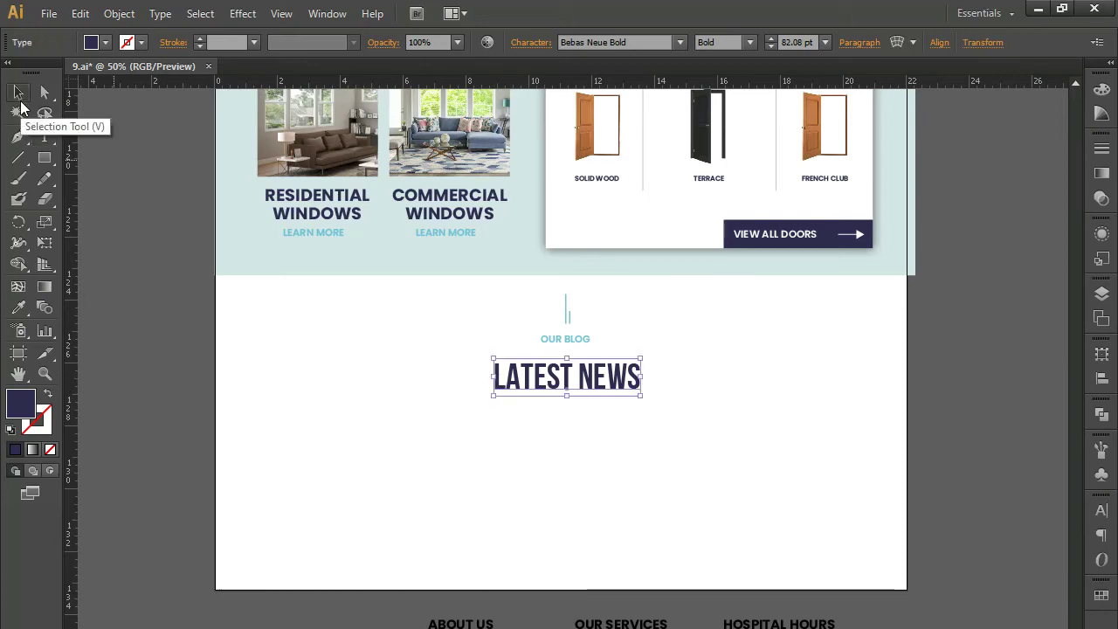
Step: Ungroup the Residential/Commercial photo group and select its two photos
click(302, 146)
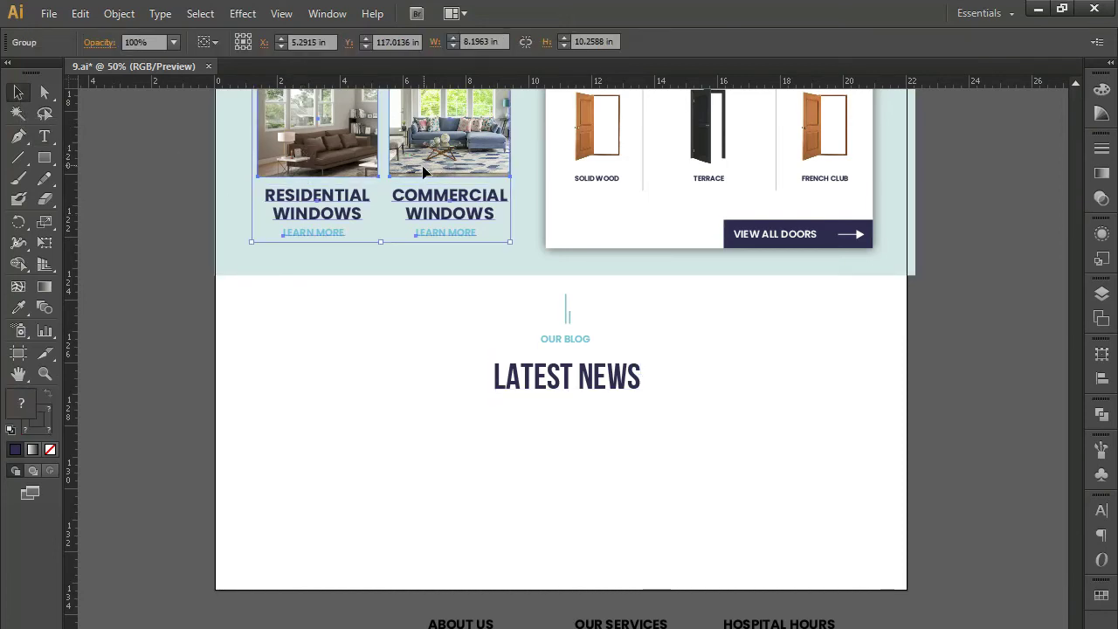
scroll(410, 296, up, 4)
right_click(428, 296)
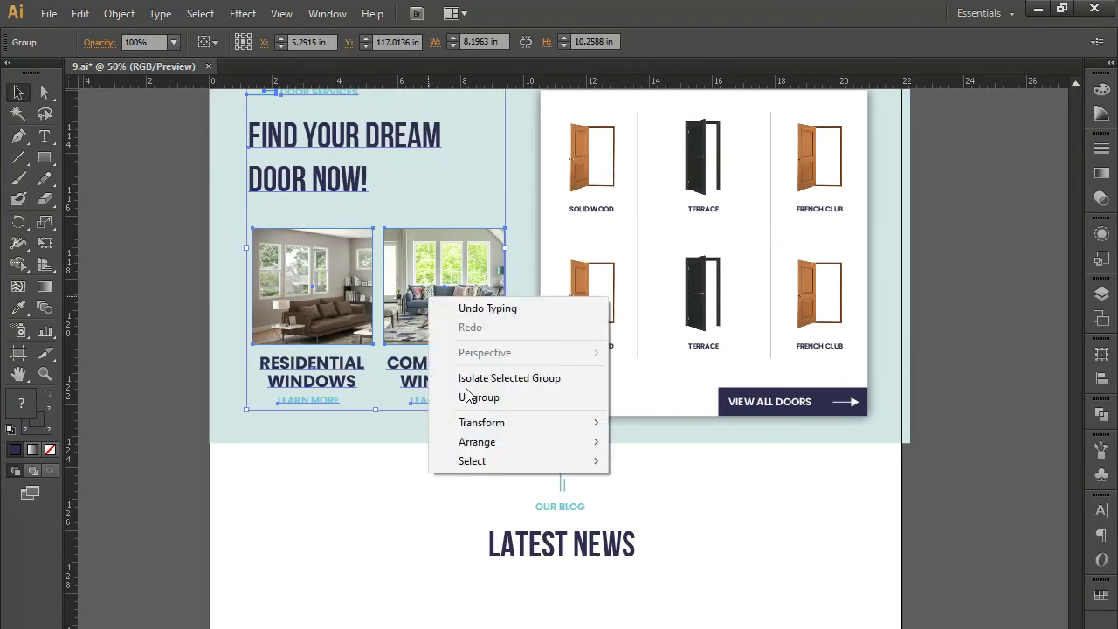
click(501, 398)
click(187, 396)
click(313, 298)
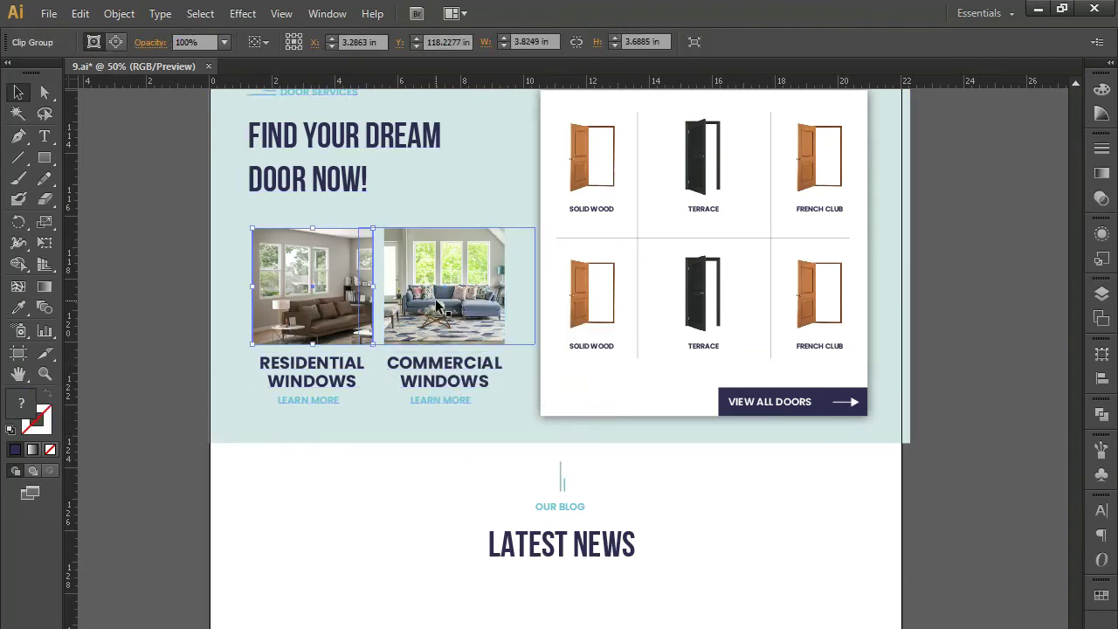
scroll(393, 376, down, 3)
mouse_move(428, 232)
mouse_down()
mouse_move(420, 545)
mouse_move(419, 534)
mouse_up()
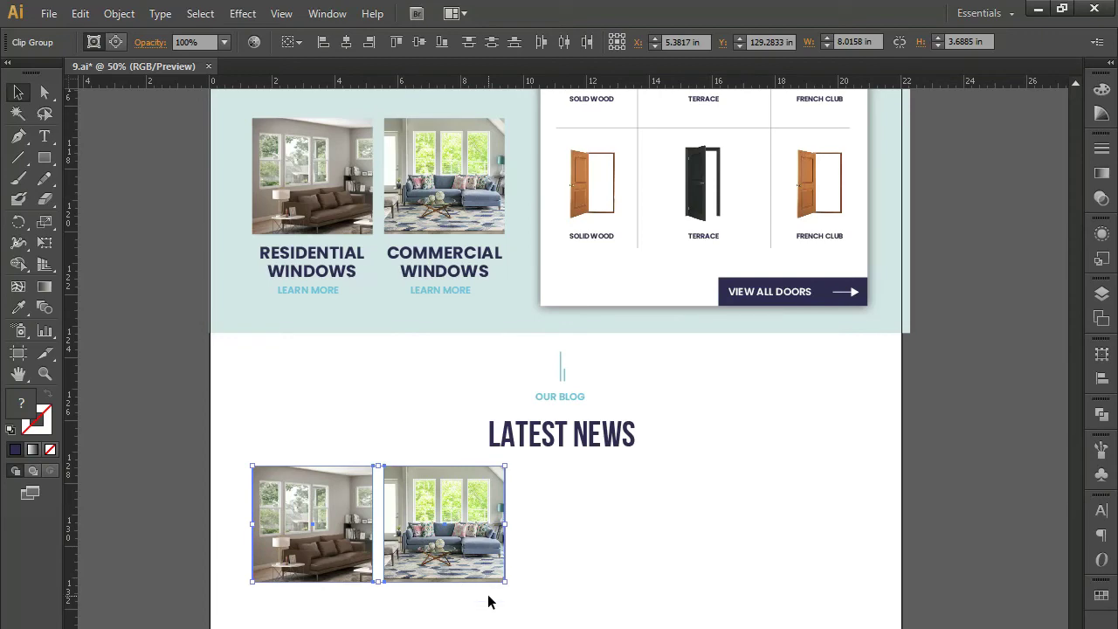
Step: Move the right photo to the section's right side, leaving a gap from the left one
key(ctrl+minus)
key(ctrl+minus)
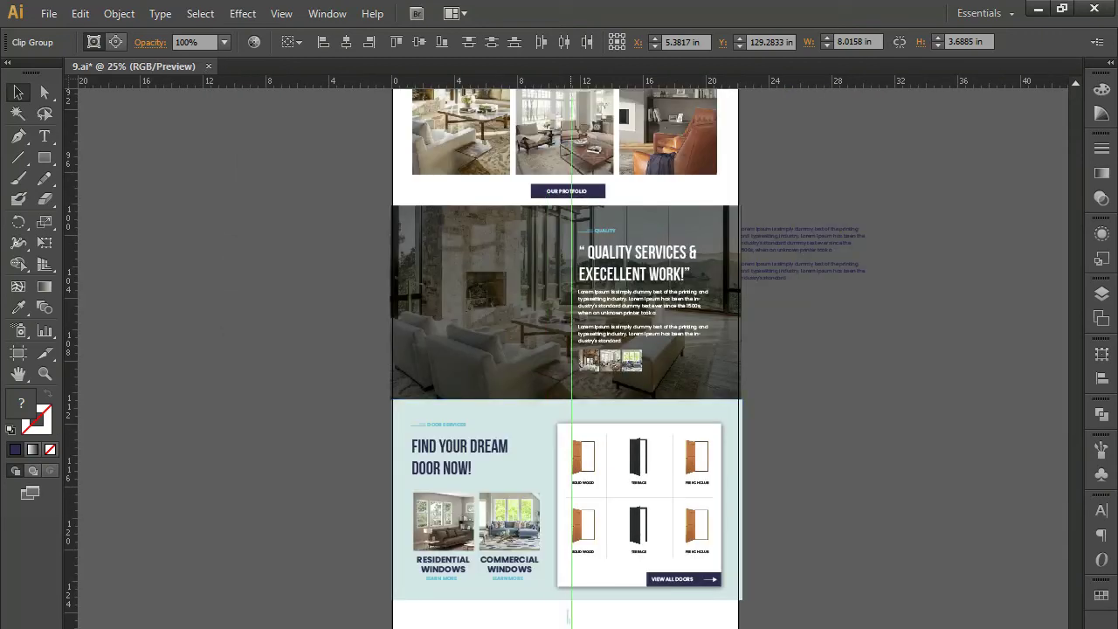
drag(664, 622, 715, 434)
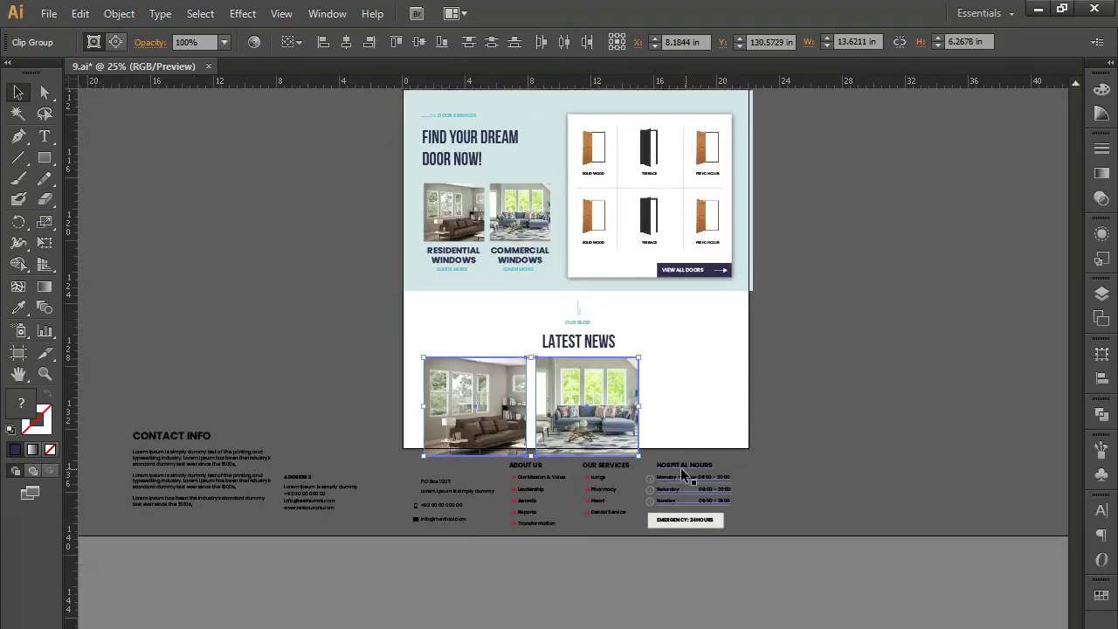
drag(584, 423, 591, 415)
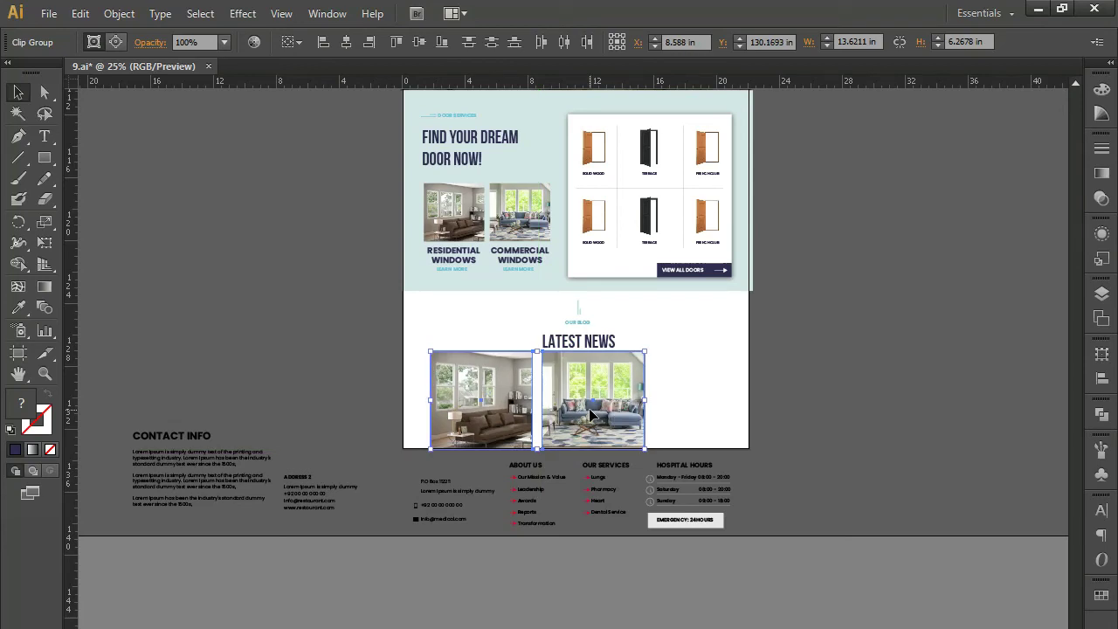
click(704, 396)
drag(582, 422, 658, 417)
click(558, 428)
key(ctrl+equal)
scroll(559, 431, up, 5)
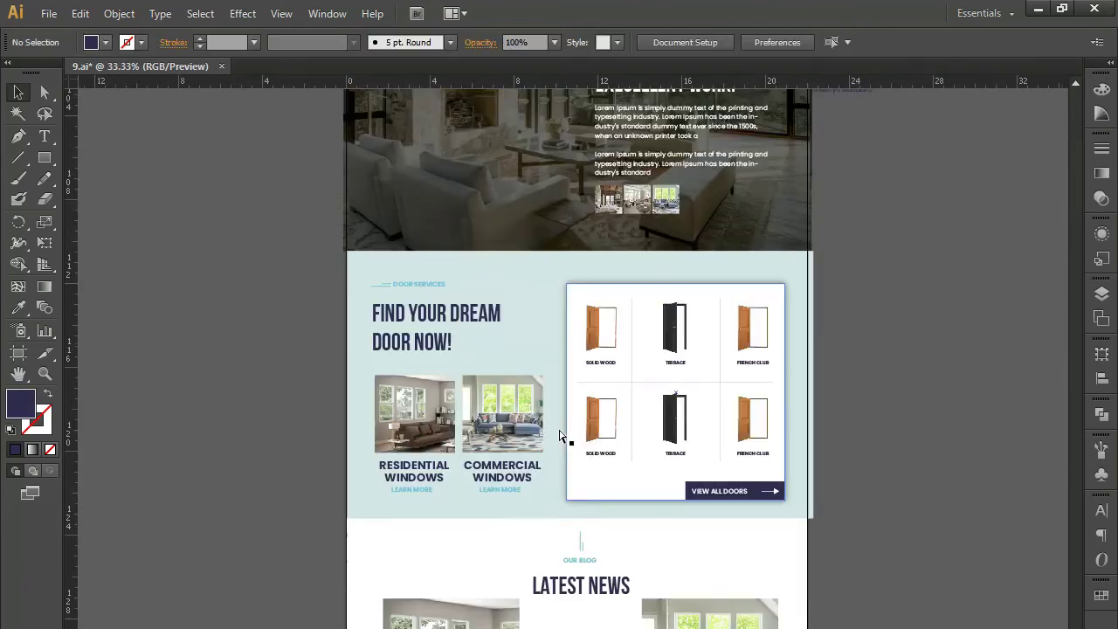
scroll(527, 445, down, 5)
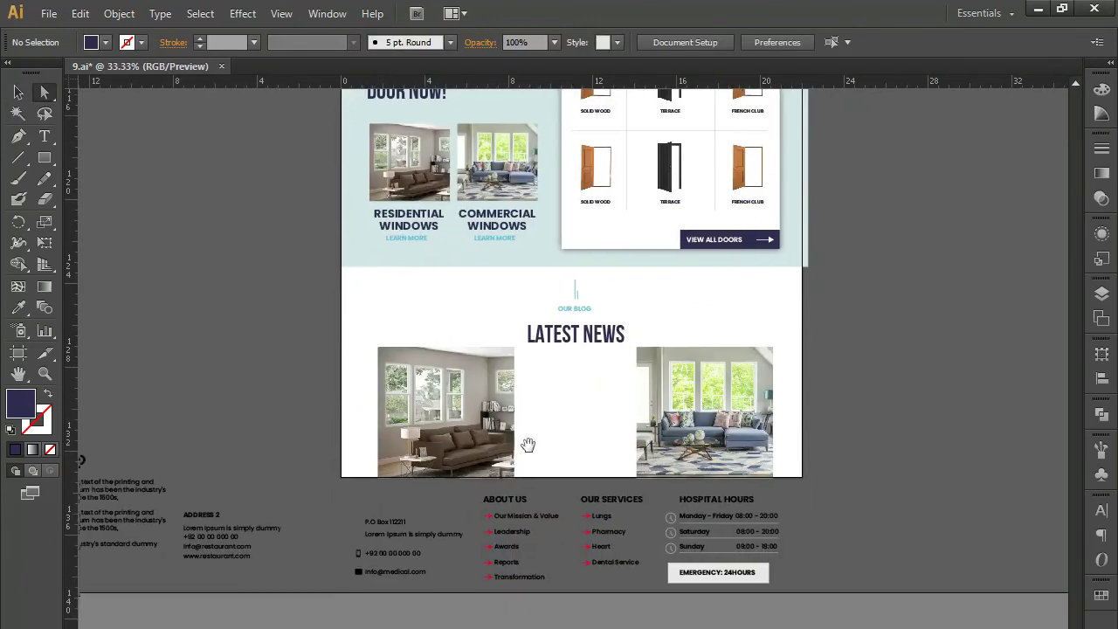
key(ctrl+equal)
key(ctrl+equal)
key(ctrl+equal)
scroll(514, 355, down, 1)
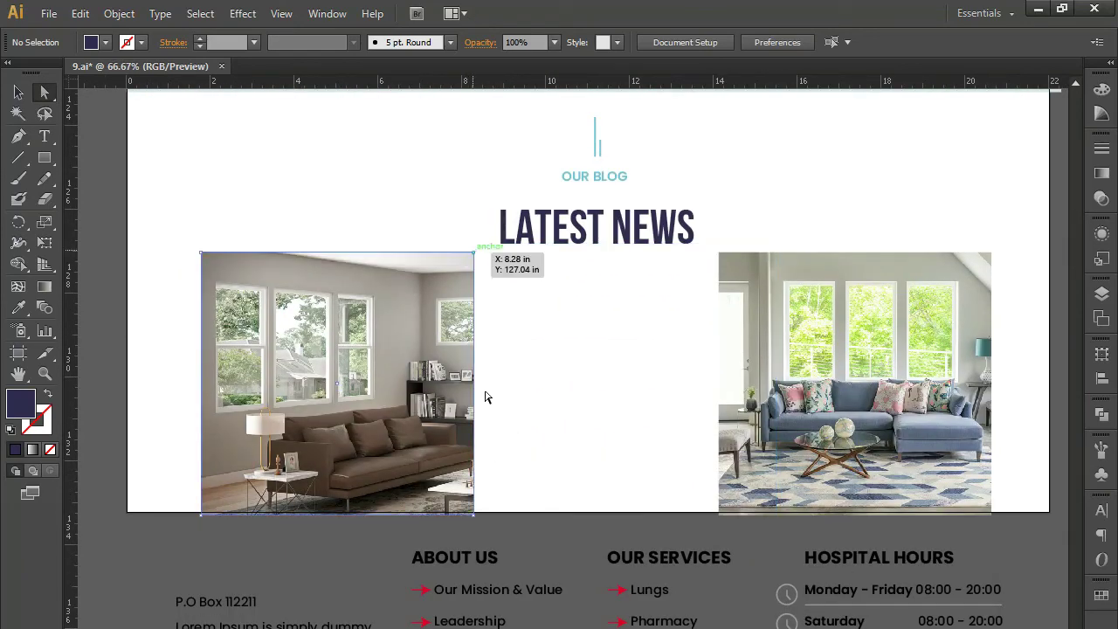
Step: Widen the left photo's crop rightward and the right photo's crop leftward, repositioning the right picture inside its frame
click(473, 513)
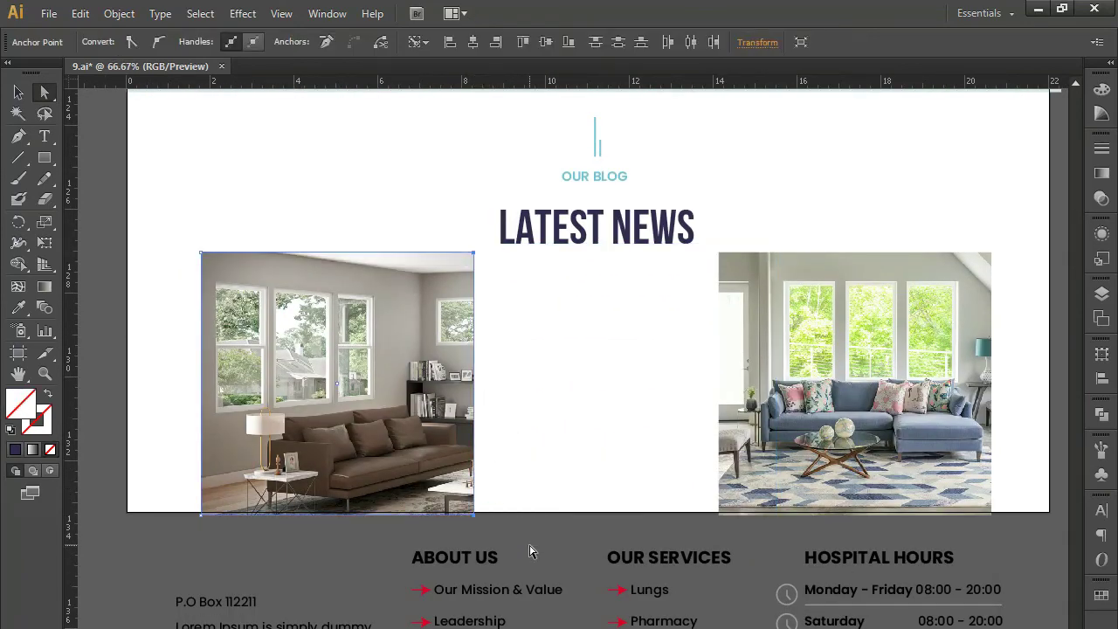
key(Right)
key(Right)
key(Right)
key(Right)
key(Right)
key(Right)
key(Right)
key(Right)
key(Right)
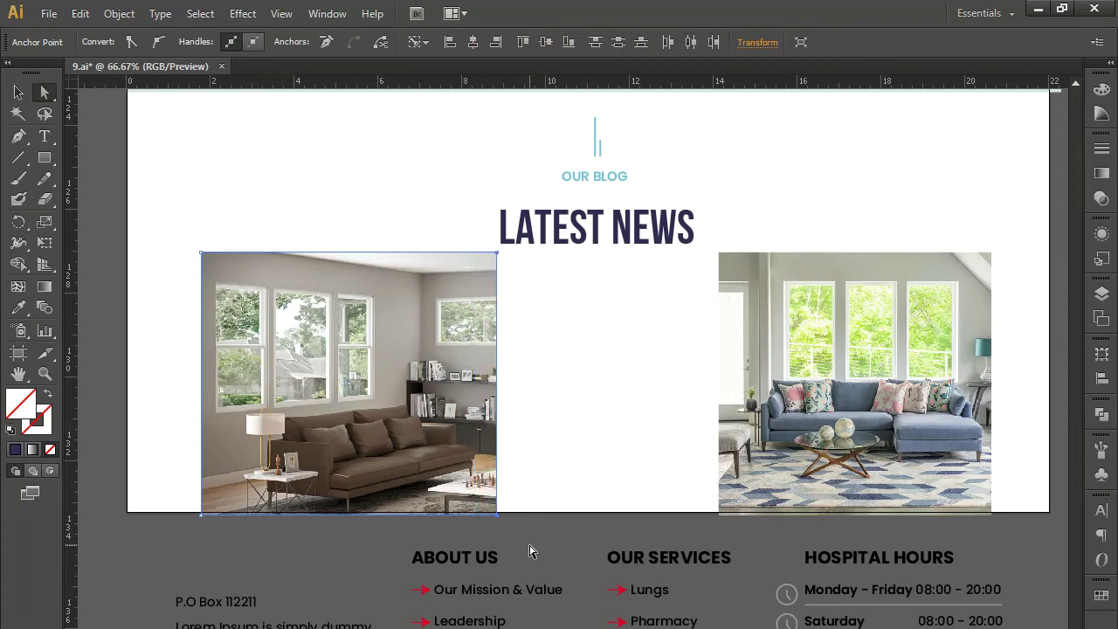
key(Right)
key(Right)
key(Right)
key(Right)
key(Right)
key(Right)
key(Right)
key(Right)
key(Right)
key(Right)
key(Right)
key(Right)
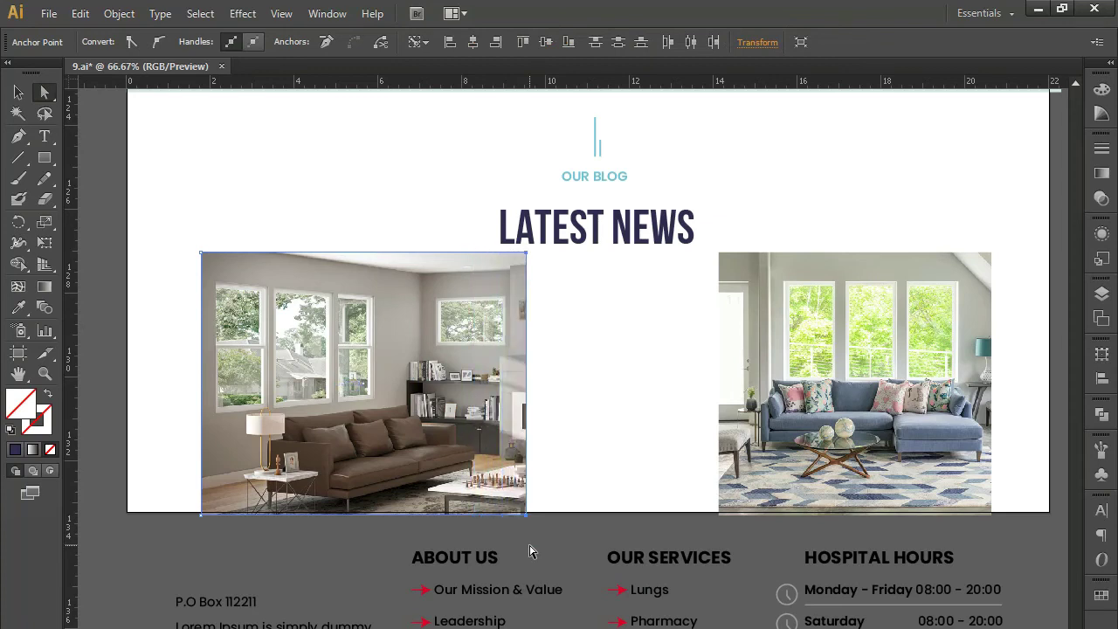
click(719, 514)
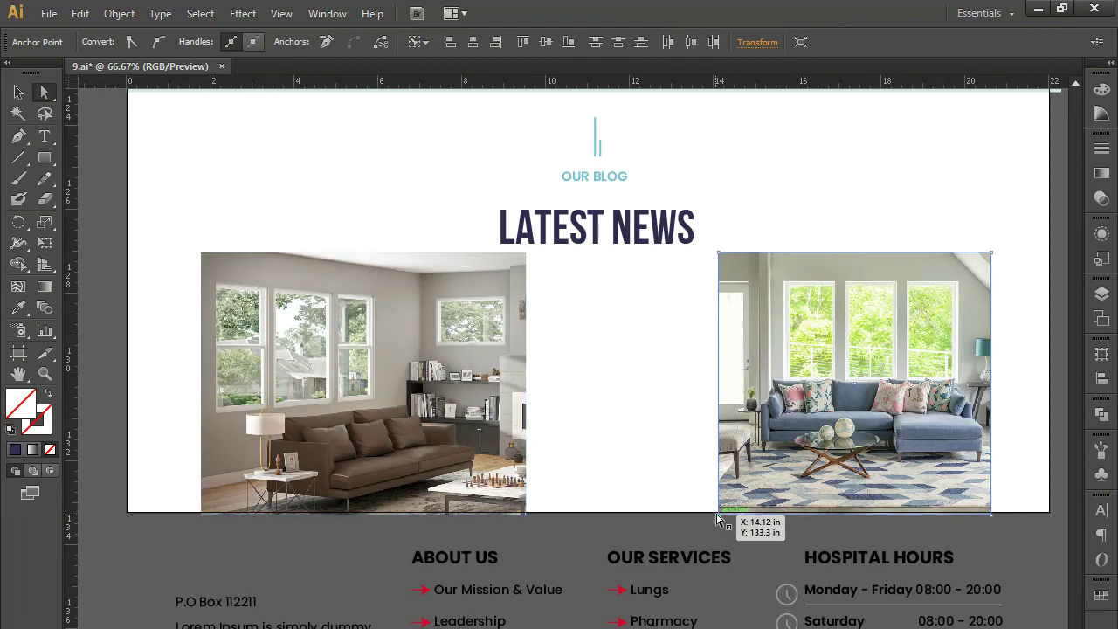
click(722, 256)
key(shift+Left)
key(shift+Left)
key(shift+Left)
key(shift+Left)
key(shift+Left)
key(shift+Left)
key(shift+Left)
key(shift+Left)
key(shift+Left)
key(shift+Left)
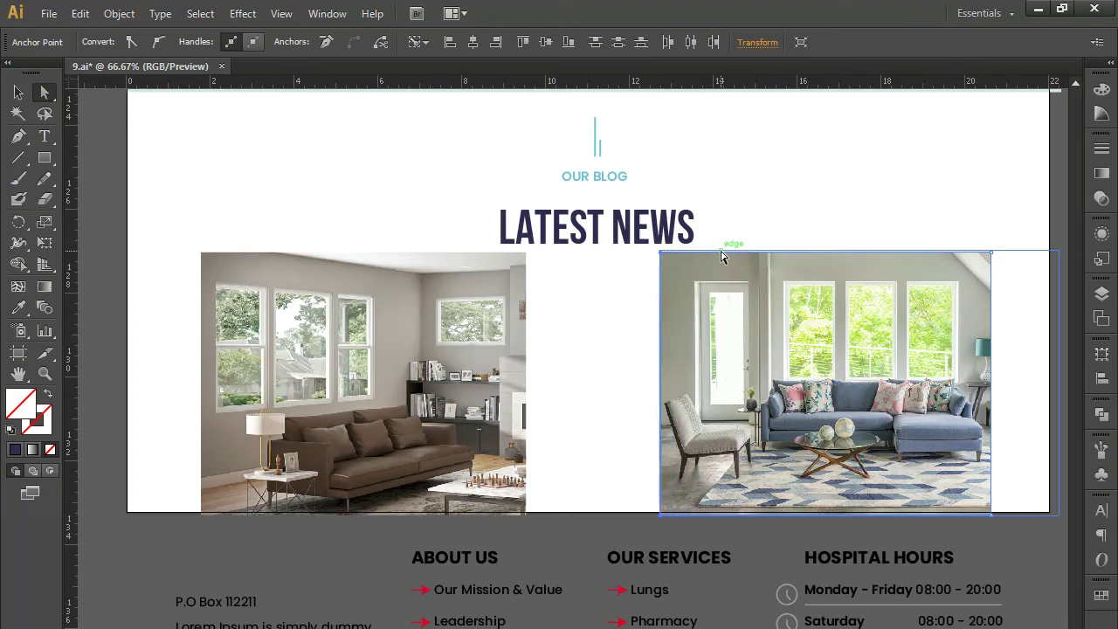
key(shift+Left)
key(shift+Left)
key(shift+Left)
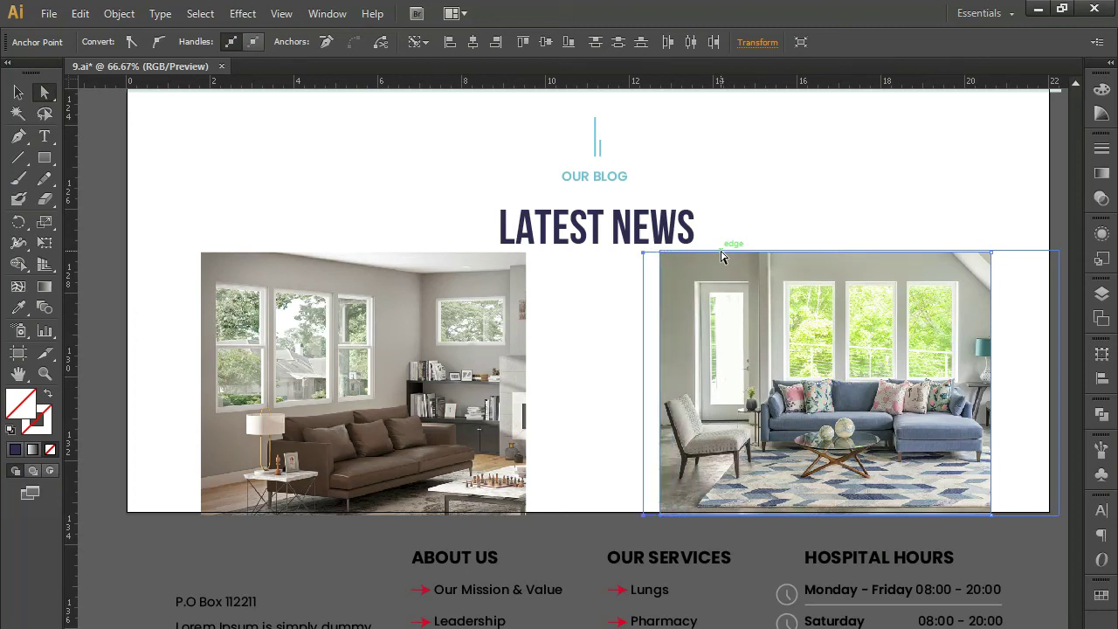
click(770, 349)
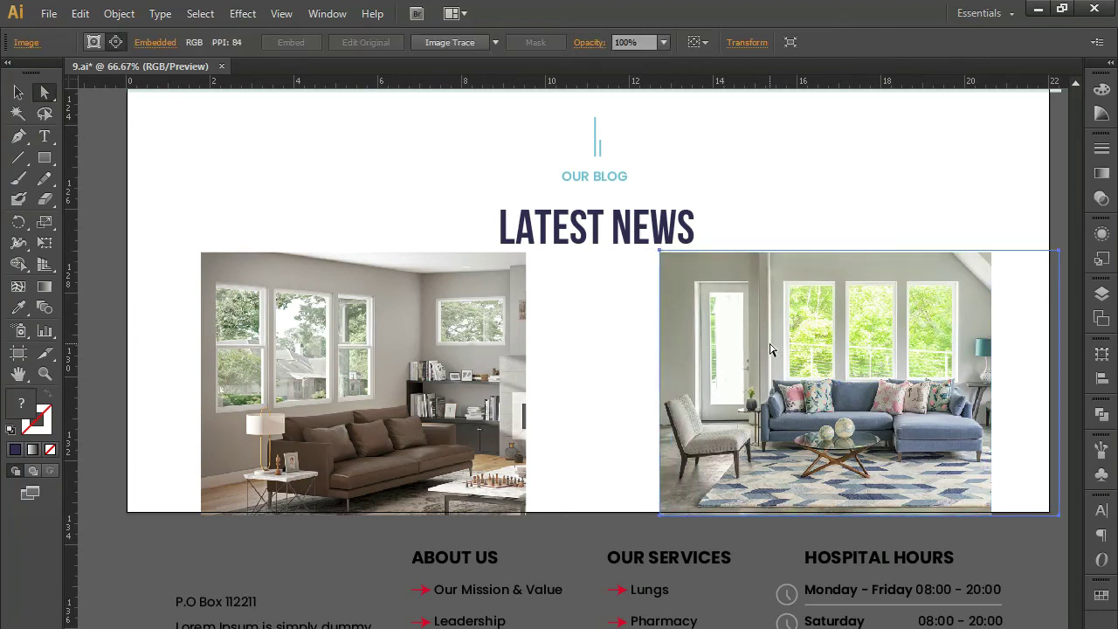
key(shift+Left)
key(shift+Left)
key(shift+Left)
key(shift+Left)
key(shift+Left)
key(shift+Left)
key(shift+Left)
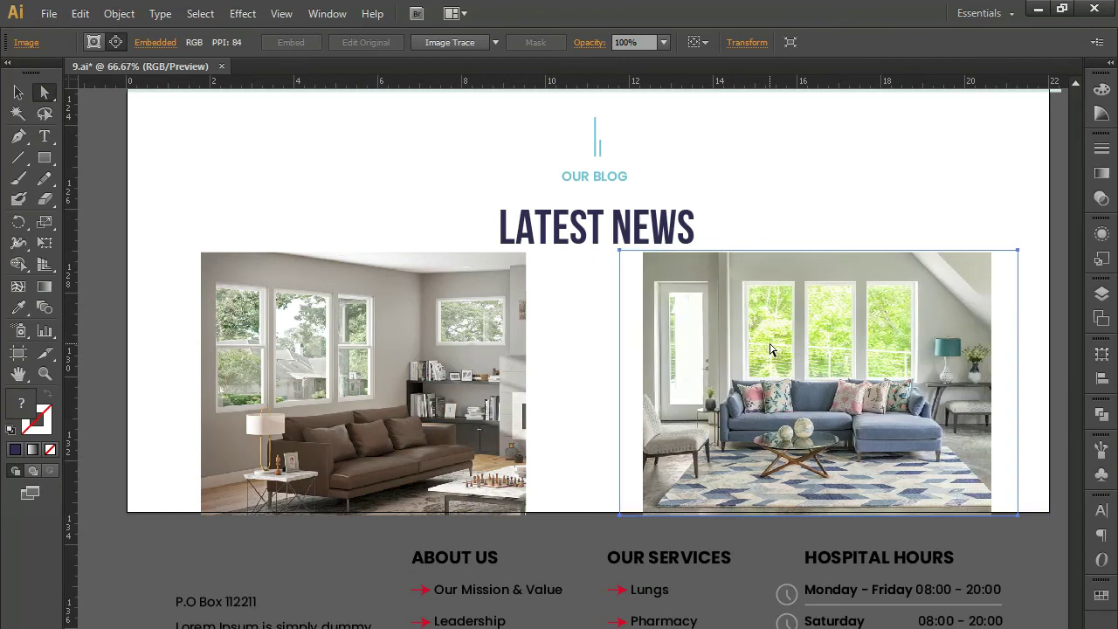
key(shift+Right)
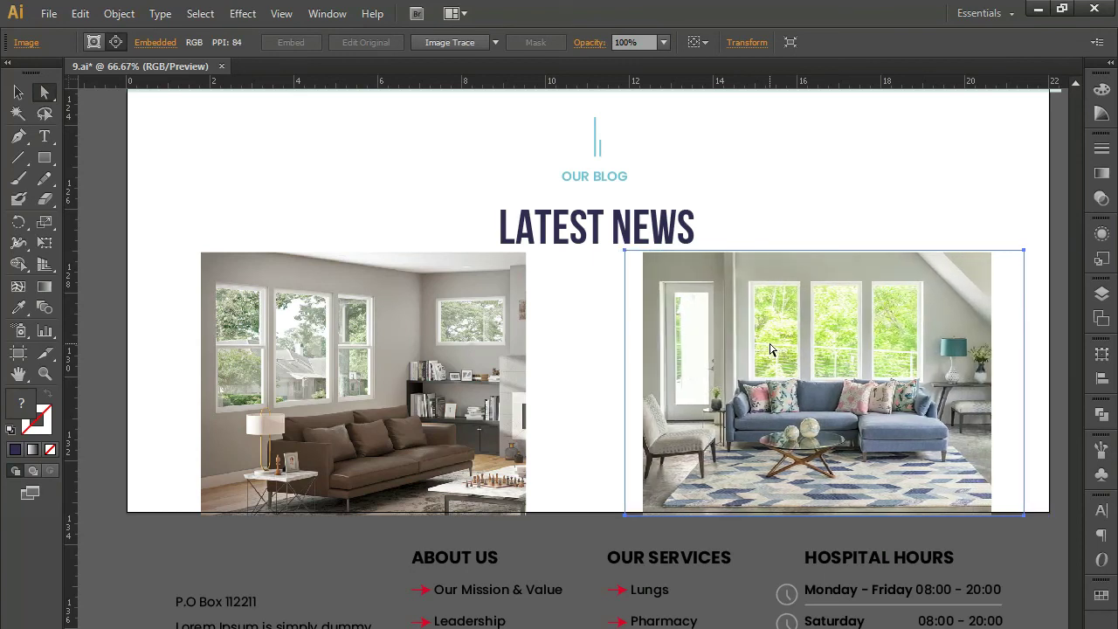
Step: Stretch both photo crops further toward each other to narrow the gap, then deselect
click(524, 253)
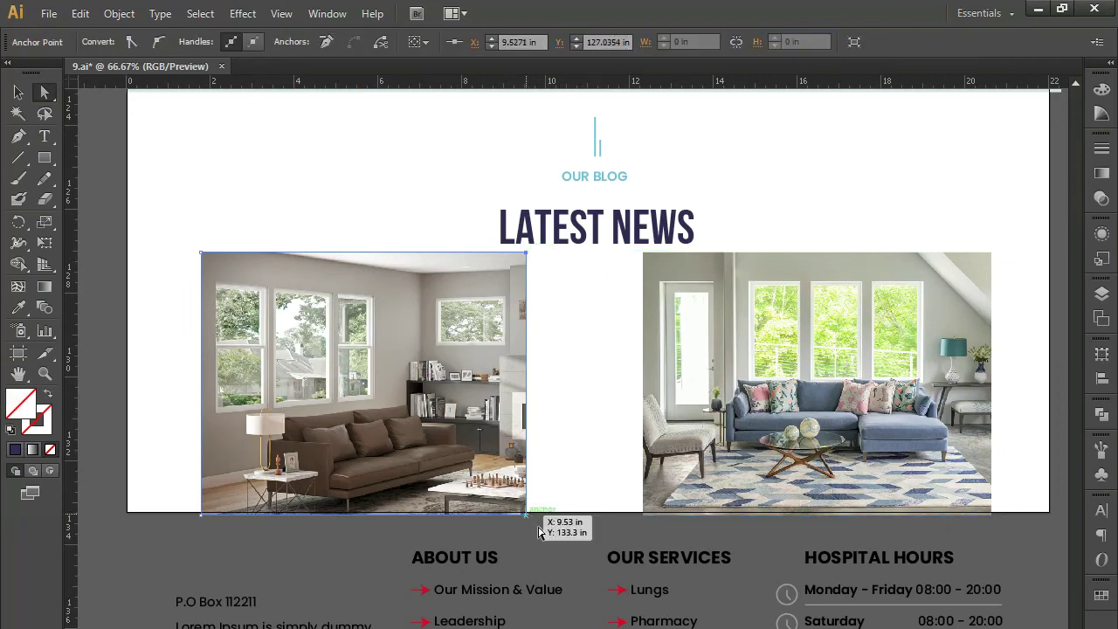
drag(537, 528, 573, 553)
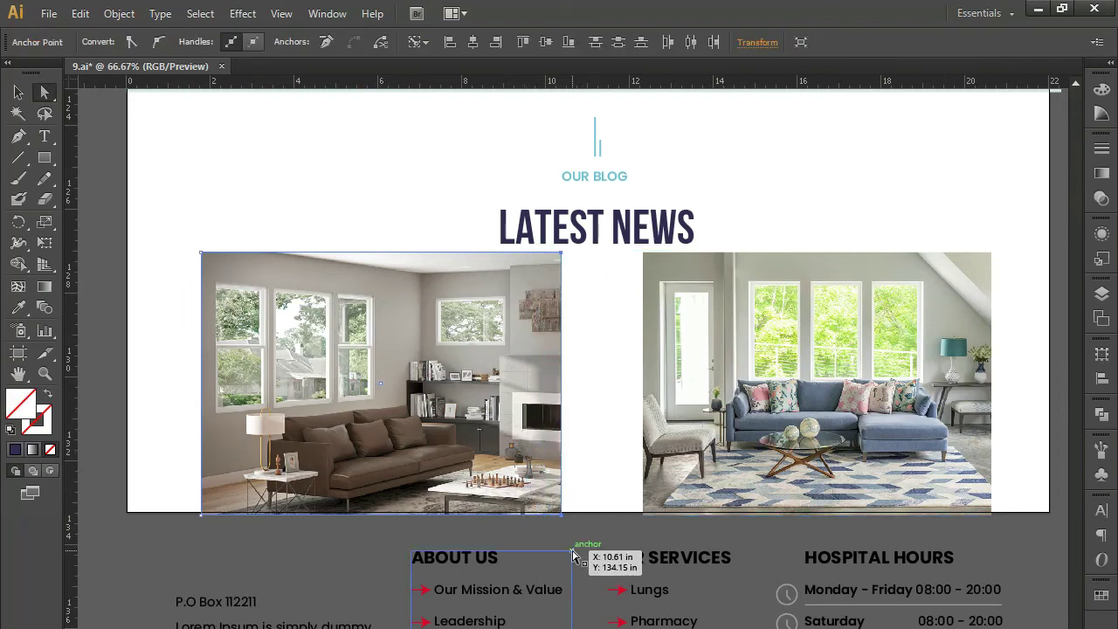
click(644, 515)
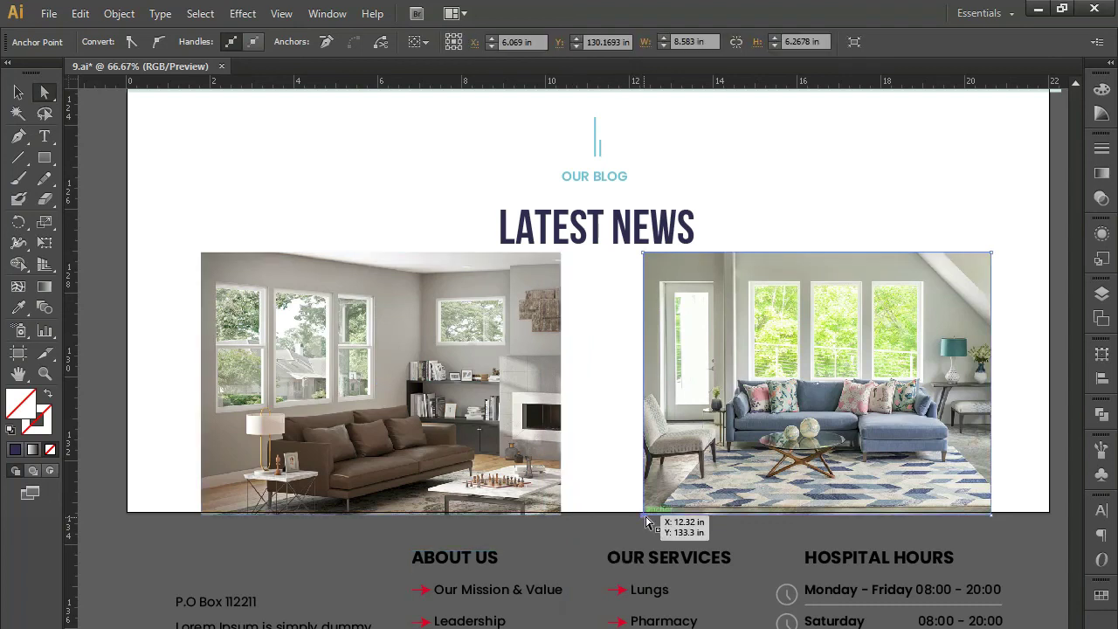
click(684, 301)
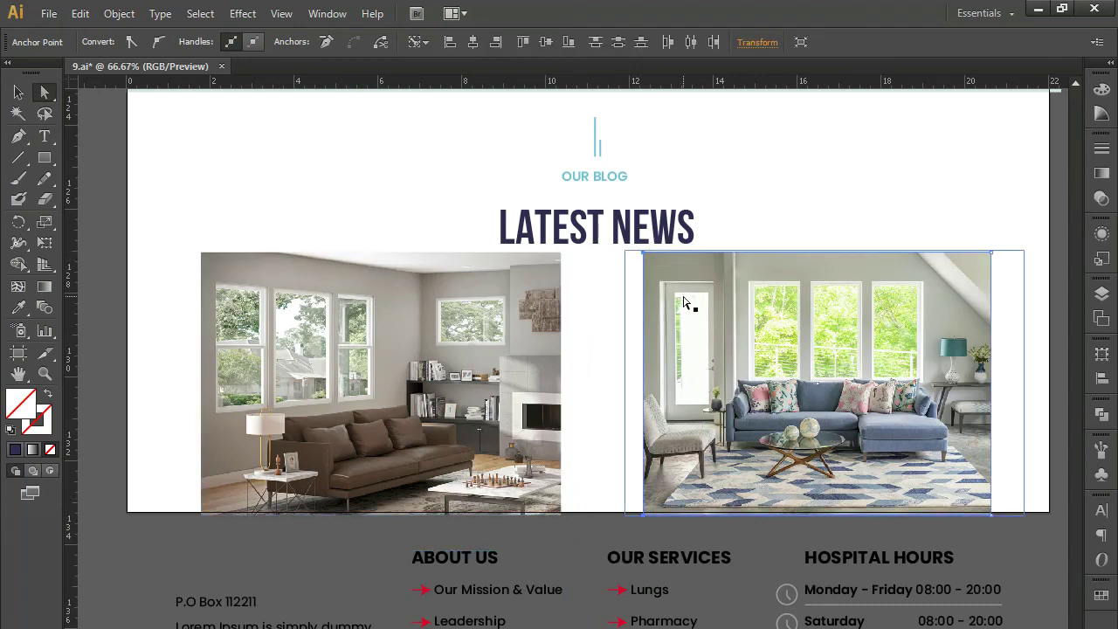
key(shift+Left)
key(shift+Left)
key(shift+Left)
click(576, 341)
Step: Nudge the LATEST NEWS heading up toward OUR BLOG and deselect it
scroll(576, 341, down, 1)
scroll(577, 342, up, 4)
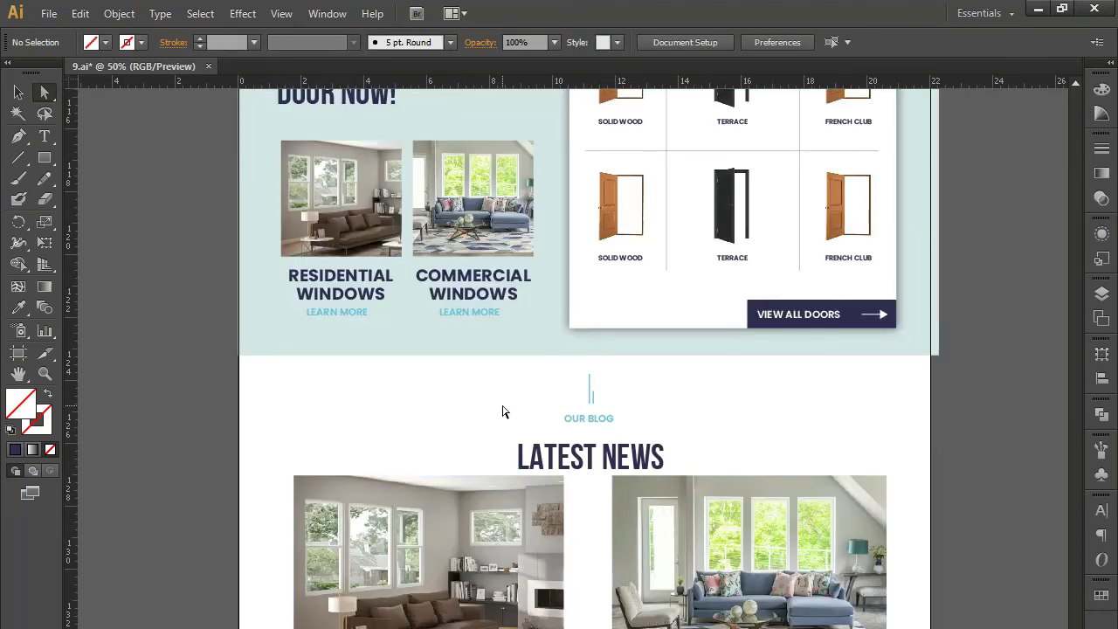
click(559, 459)
key(shift+Up)
key(shift+Up)
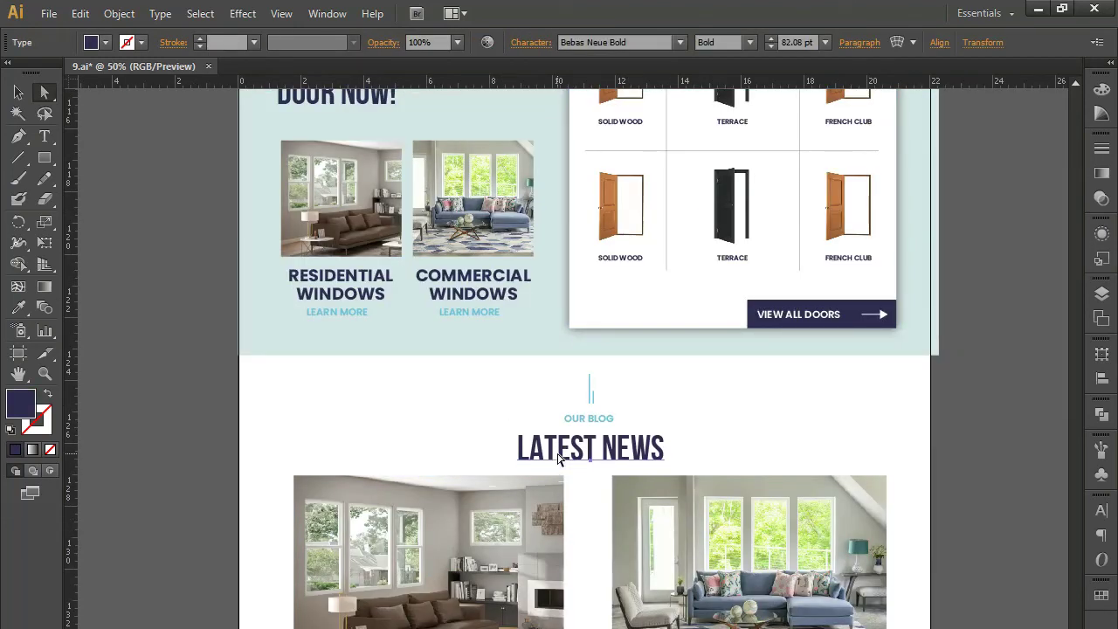
click(19, 92)
click(364, 401)
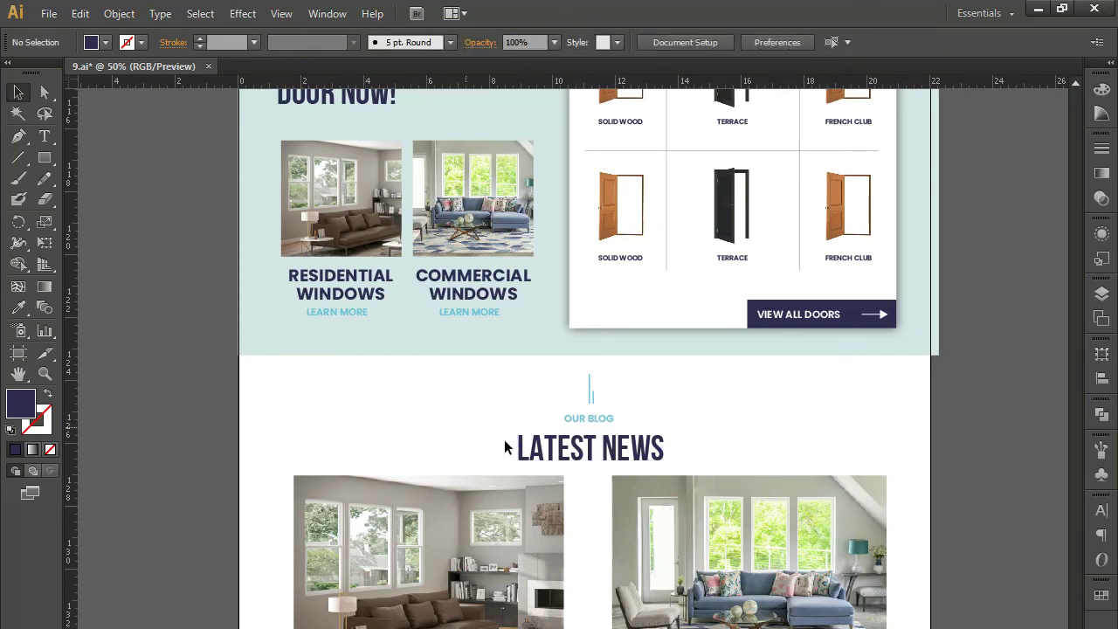
Step: Pan up to bring the door services section and thumbnails above into view
drag(564, 288, 559, 377)
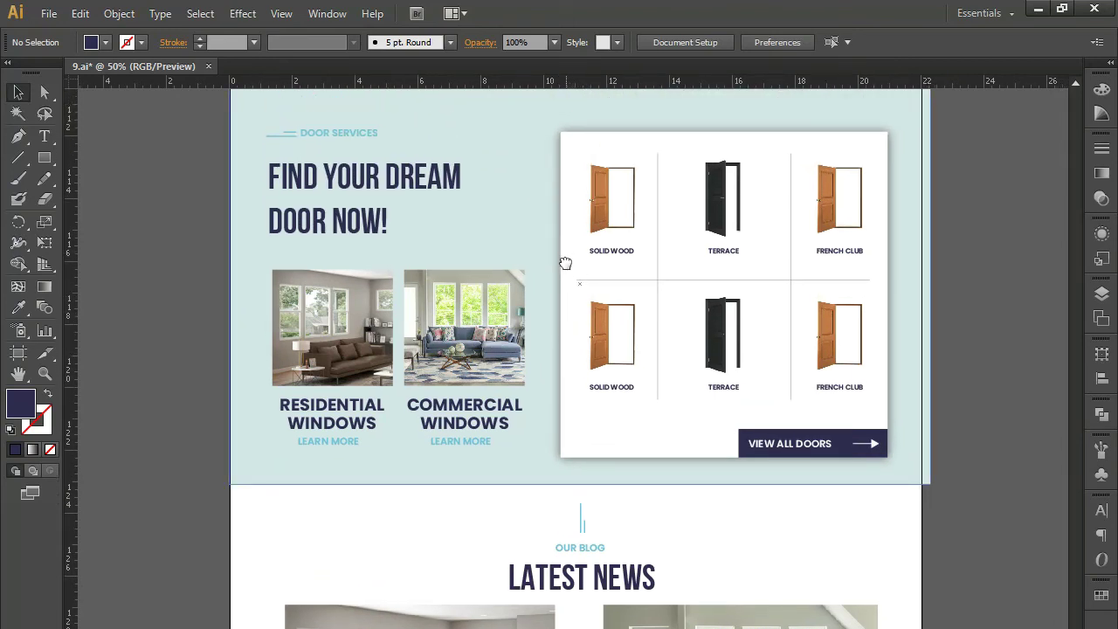
drag(564, 262, 570, 299)
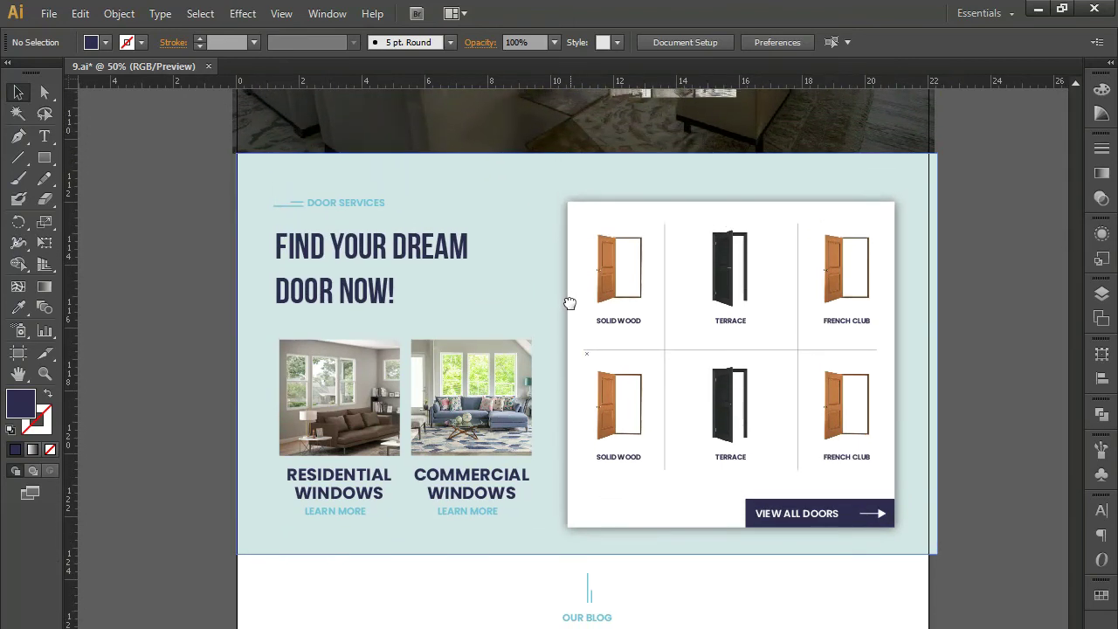
drag(569, 299, 572, 322)
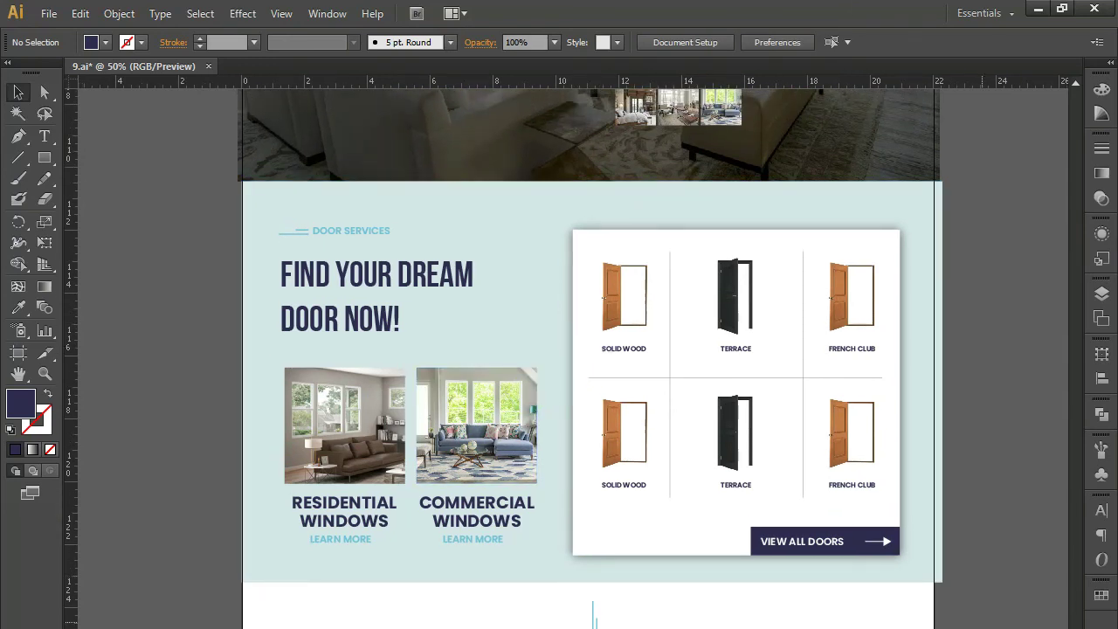